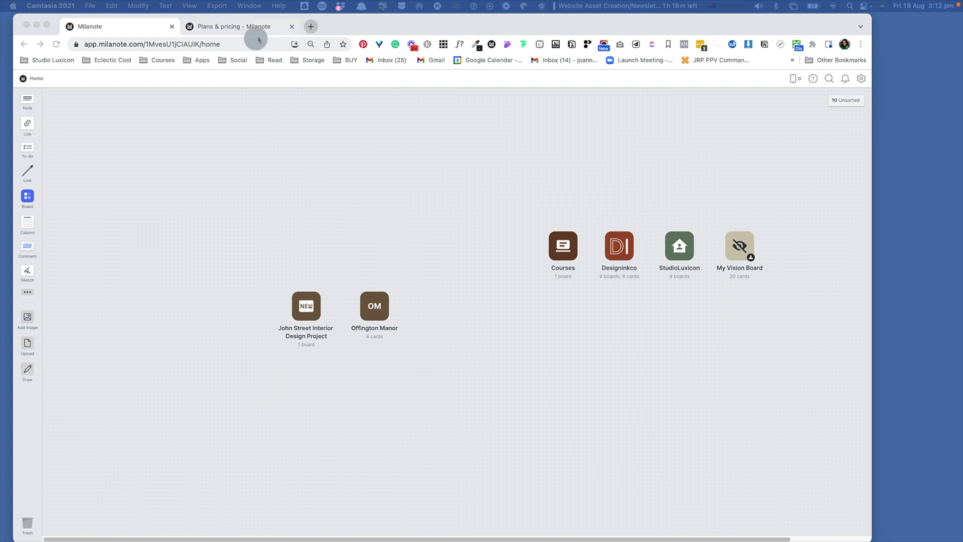
# Review the Milanote plans and pricing page and return to the Home board
pyautogui.click(228, 28)
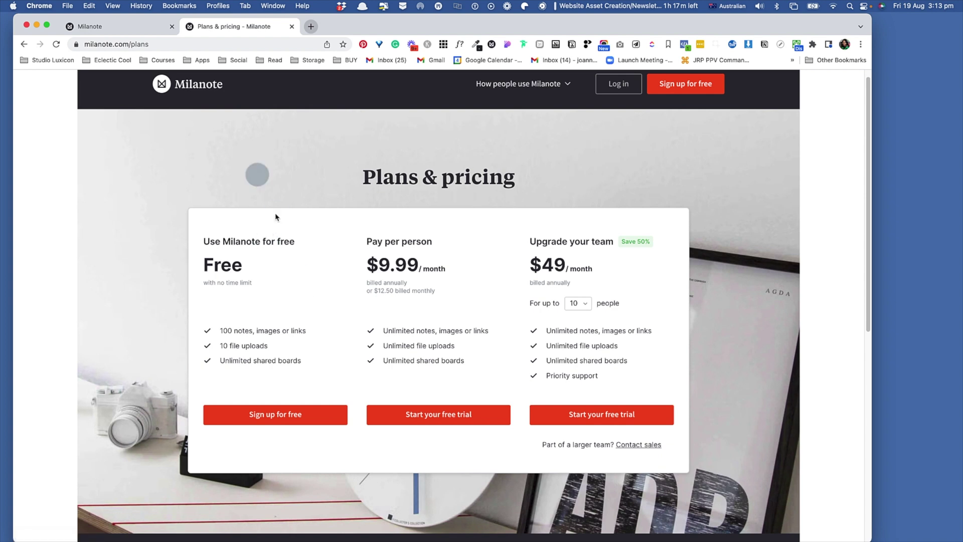
pyautogui.click(116, 31)
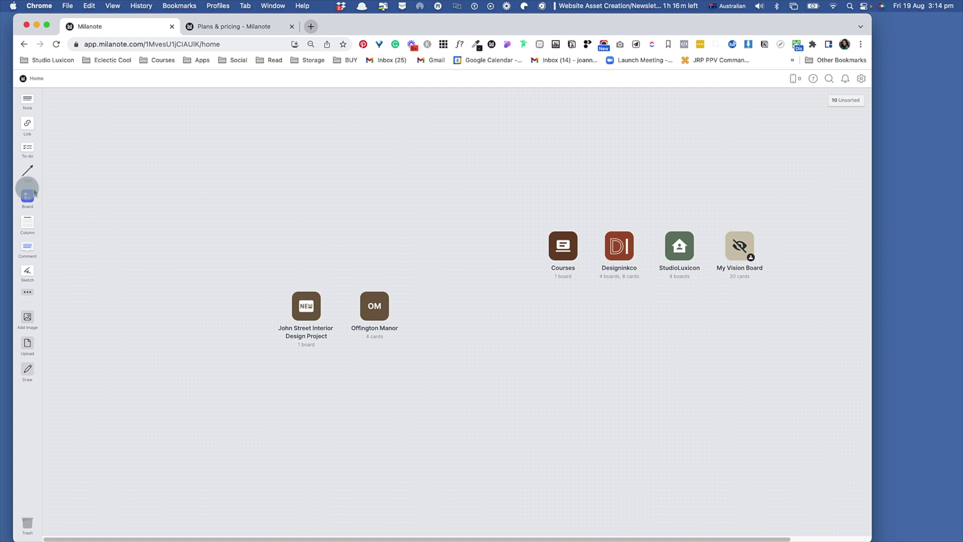
# Add a new board to the Home canvas, view its colour options, and move it up into the empty upper-left area
pyautogui.moveTo(29, 199); pyautogui.dragTo(158, 196)
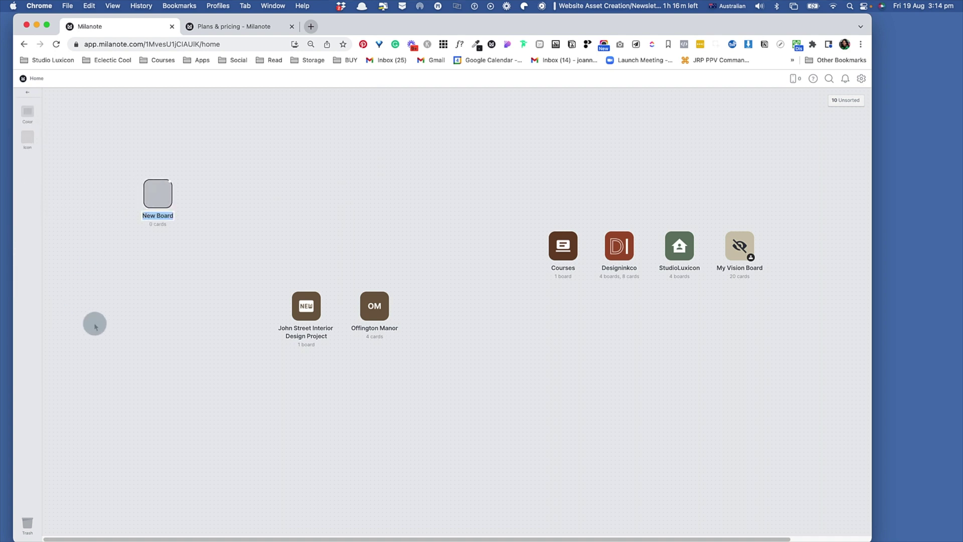
pyautogui.click(31, 111)
pyautogui.click(76, 166)
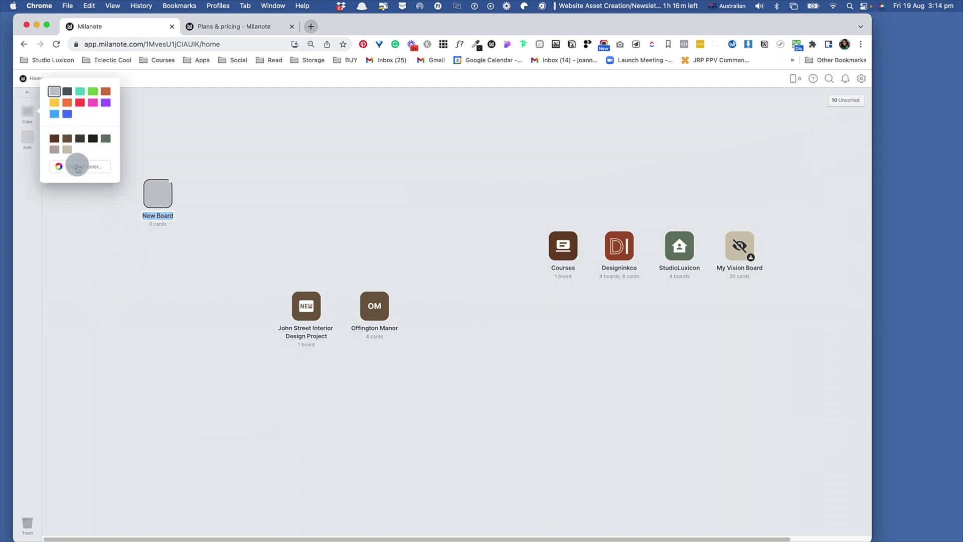
pyautogui.click(27, 139)
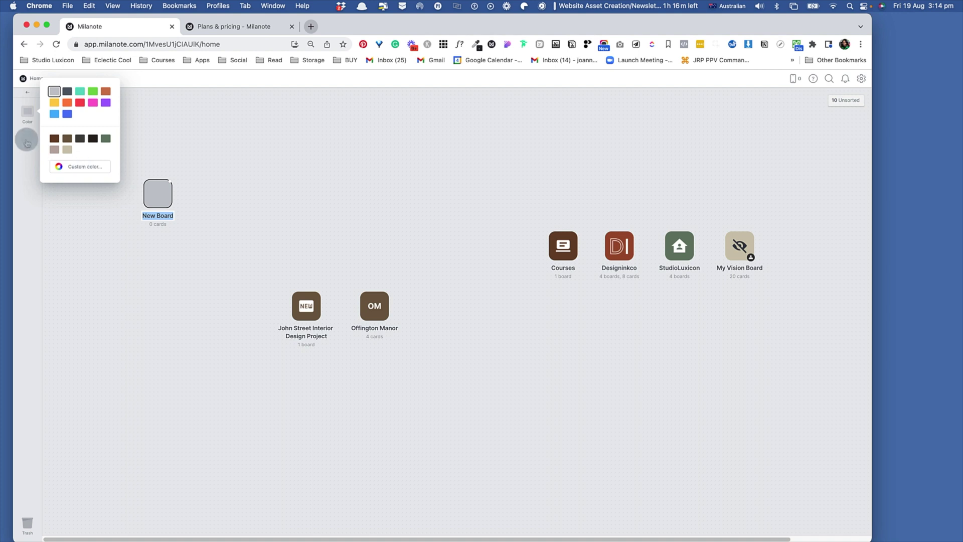
pyautogui.click(153, 234)
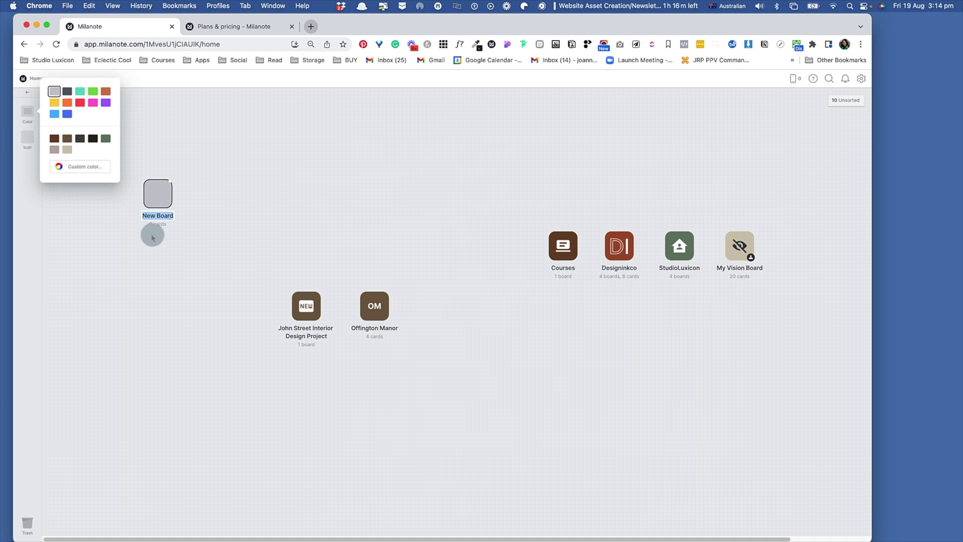
pyautogui.moveTo(168, 214); pyautogui.dragTo(128, 170)
# Rename the new board as "Interior Design Project Template"
pyautogui.rightClick(127, 203)
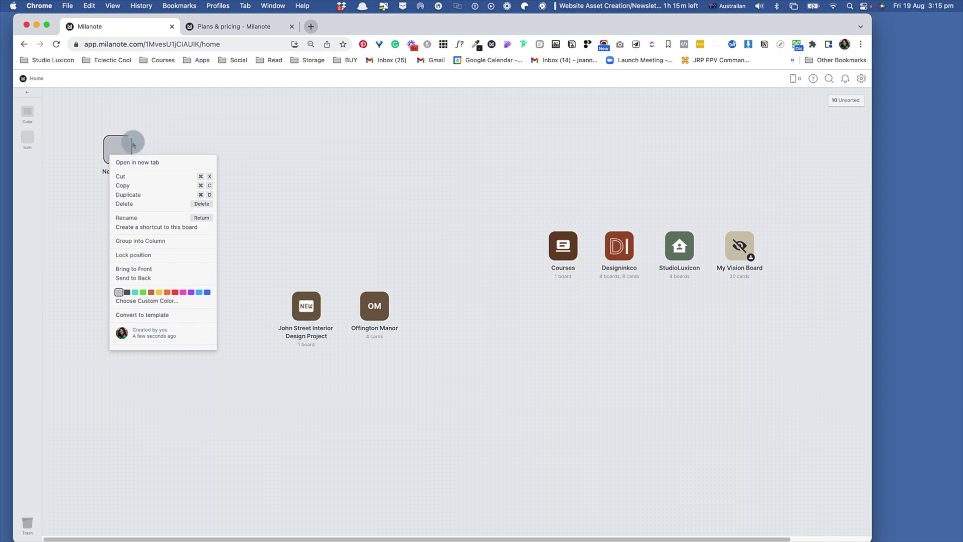
pyautogui.click(121, 150)
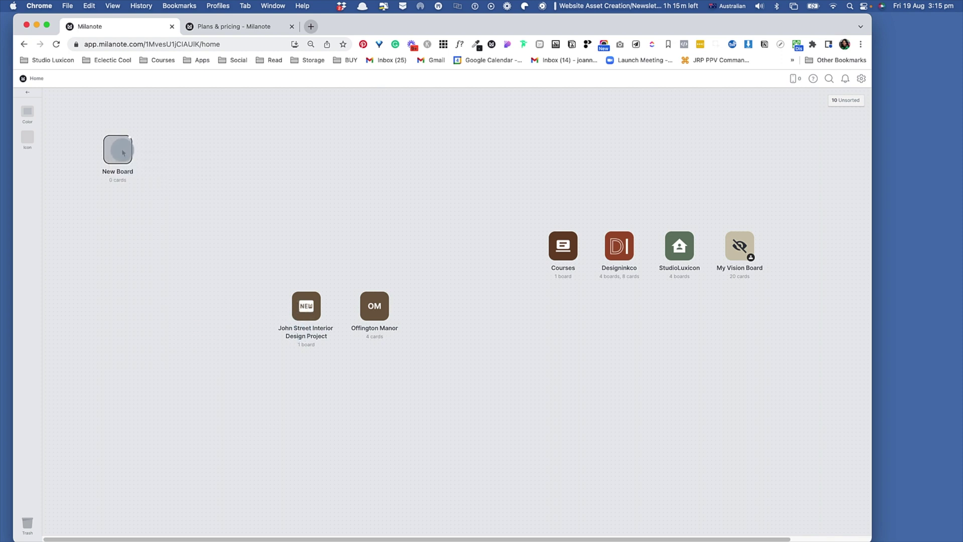
pyautogui.click(116, 172)
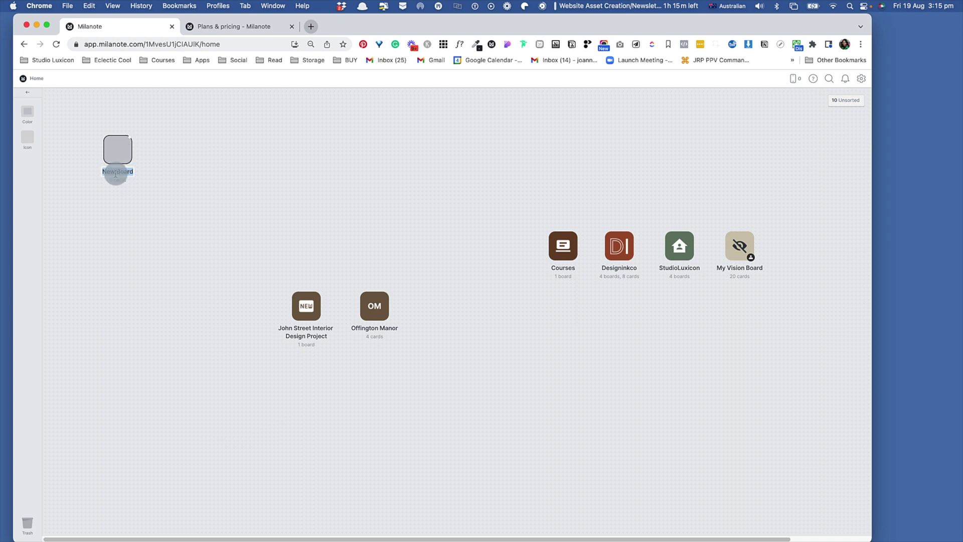
pyautogui.write('Interior Design Project Te')
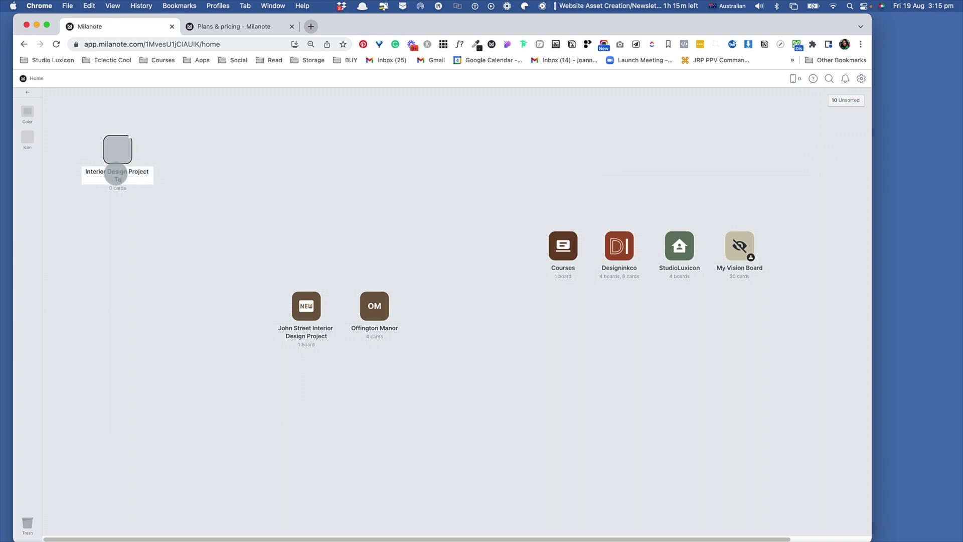
pyautogui.write('mplate')
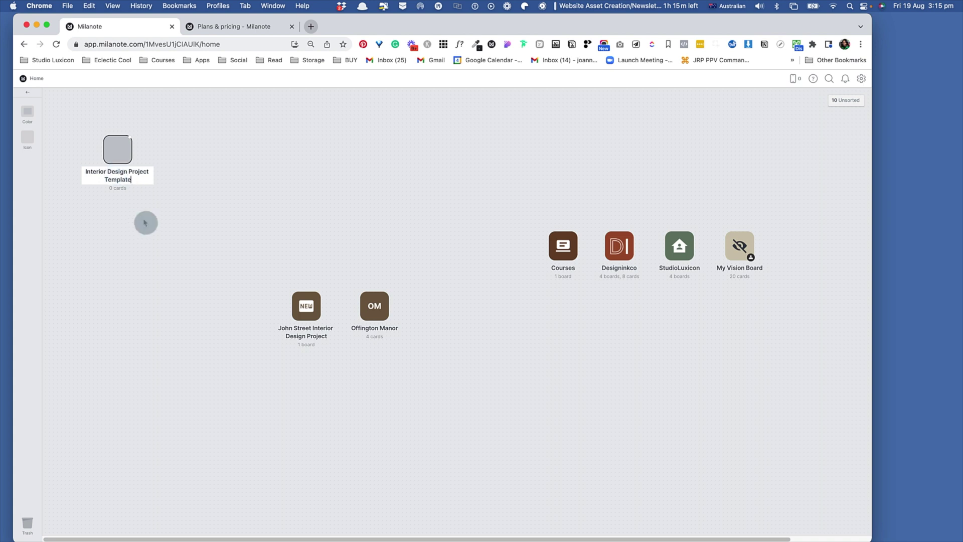
pyautogui.click(149, 230)
# Open the Interior Design Project Template board, dismiss the template suggestions, and return to Home
pyautogui.click(116, 155)
pyautogui.click(116, 155)
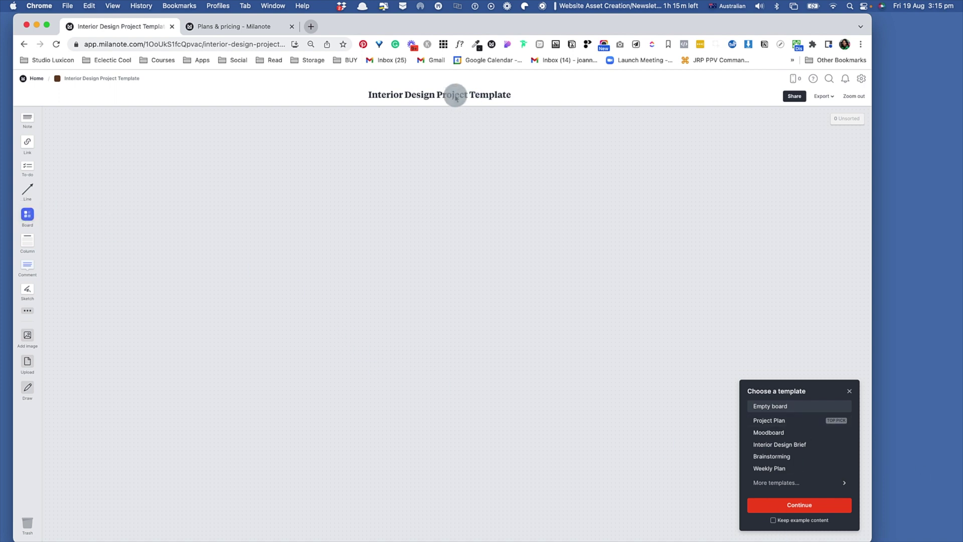
pyautogui.click(849, 391)
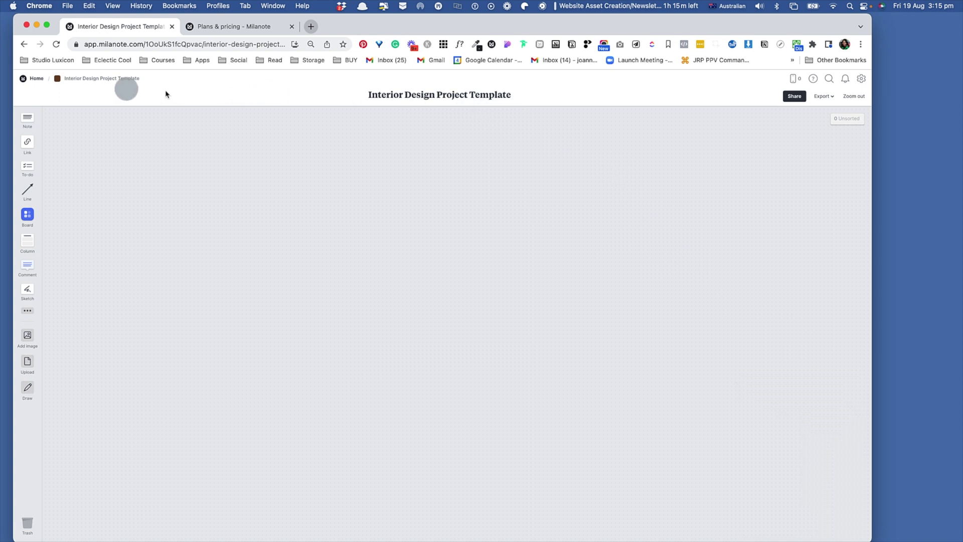
pyautogui.click(38, 82)
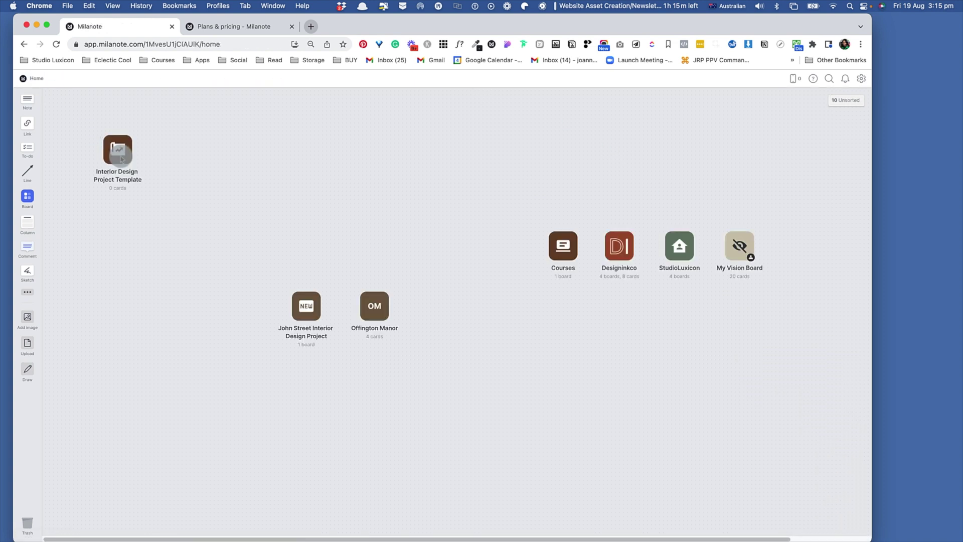
# Change the Interior Design Project Template board's icon to the recommended P document icon
pyautogui.click(119, 155)
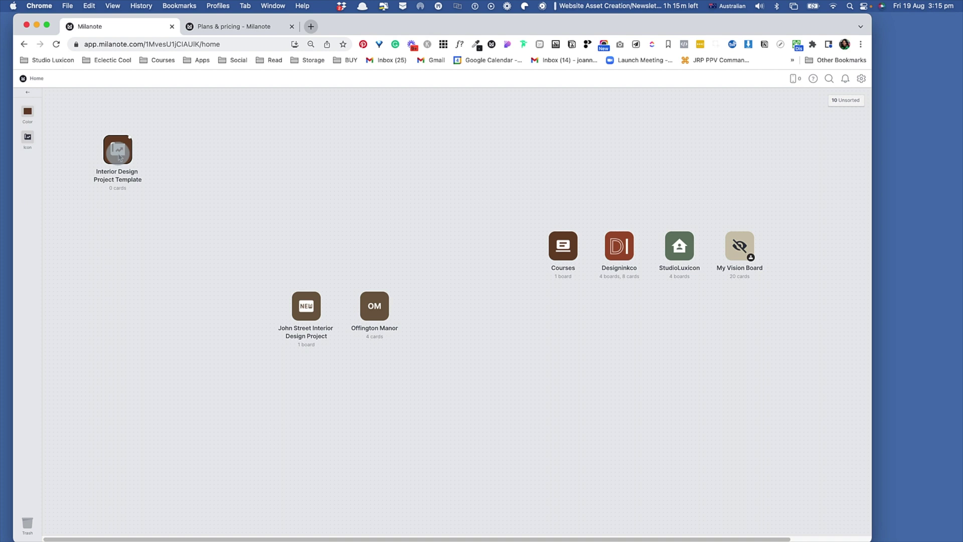
pyautogui.click(27, 136)
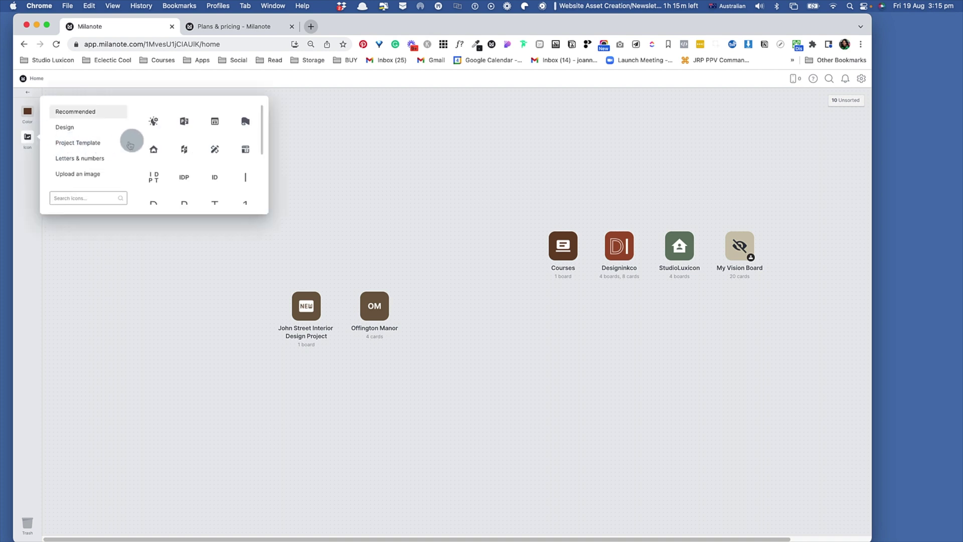
pyautogui.click(186, 121)
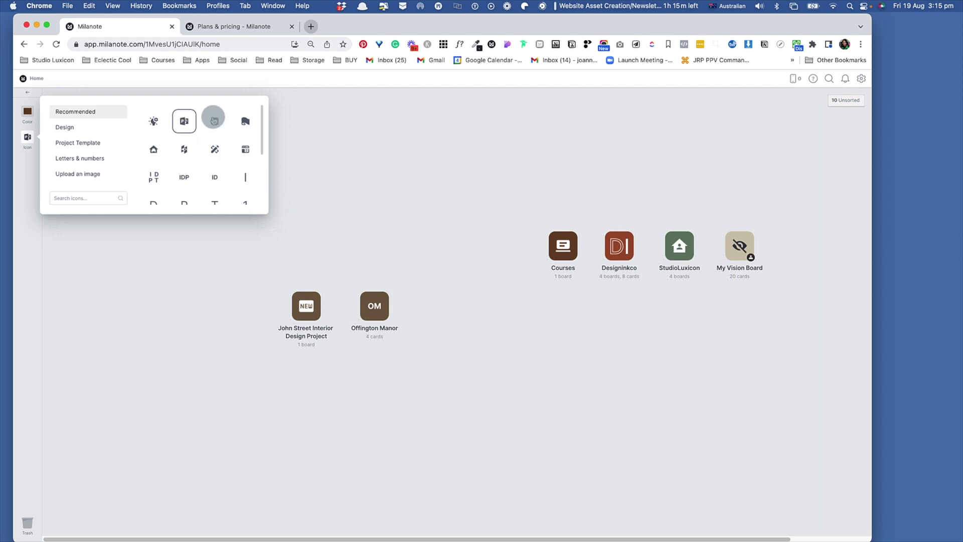
pyautogui.scroll(-5, 208, 177)
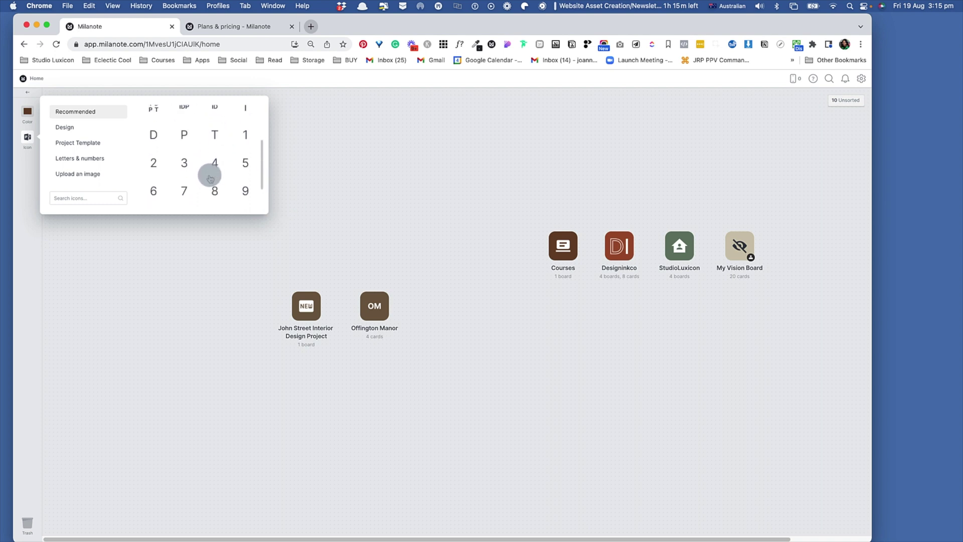
pyautogui.scroll(4, 210, 178)
pyautogui.scroll(1, 210, 177)
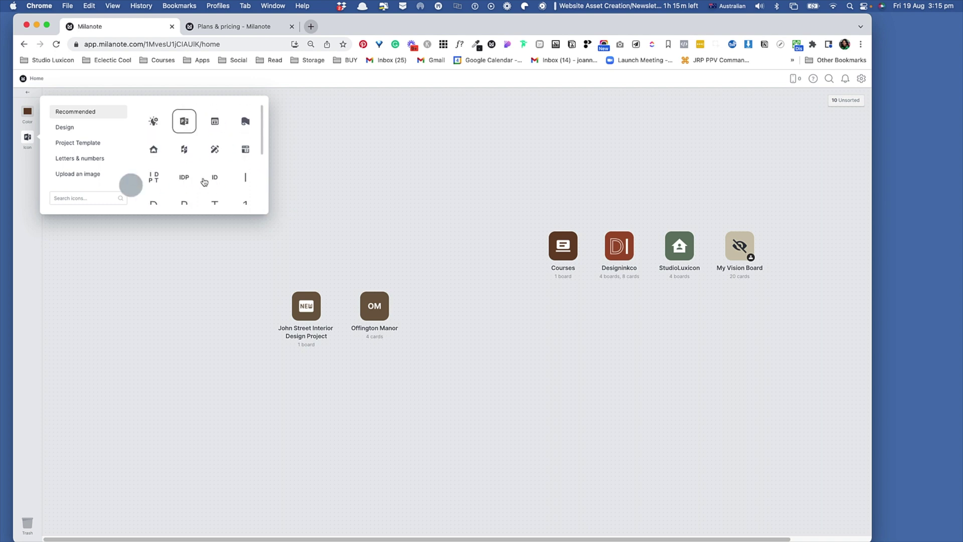
pyautogui.click(286, 161)
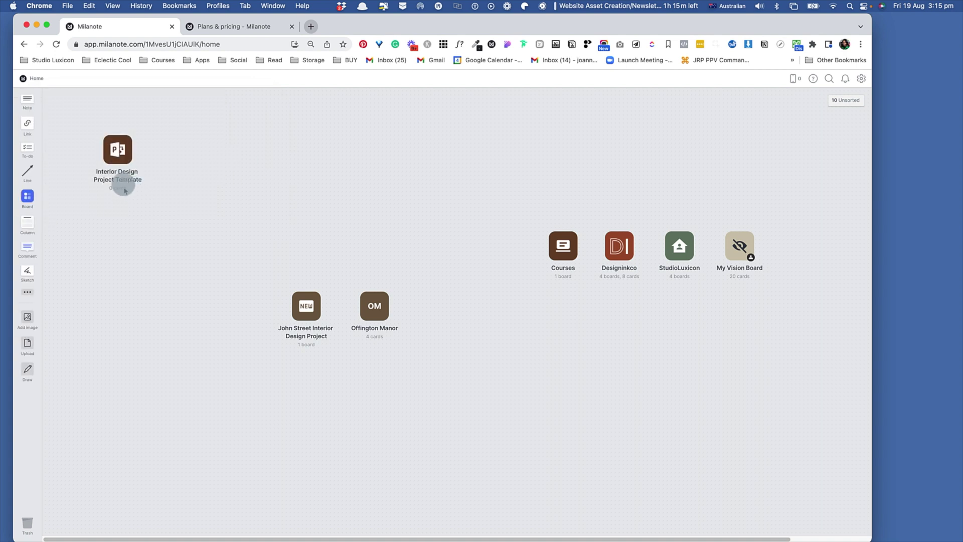
# Set the Interior Design Project Template board's colour to the muted green custom swatch
pyautogui.click(121, 161)
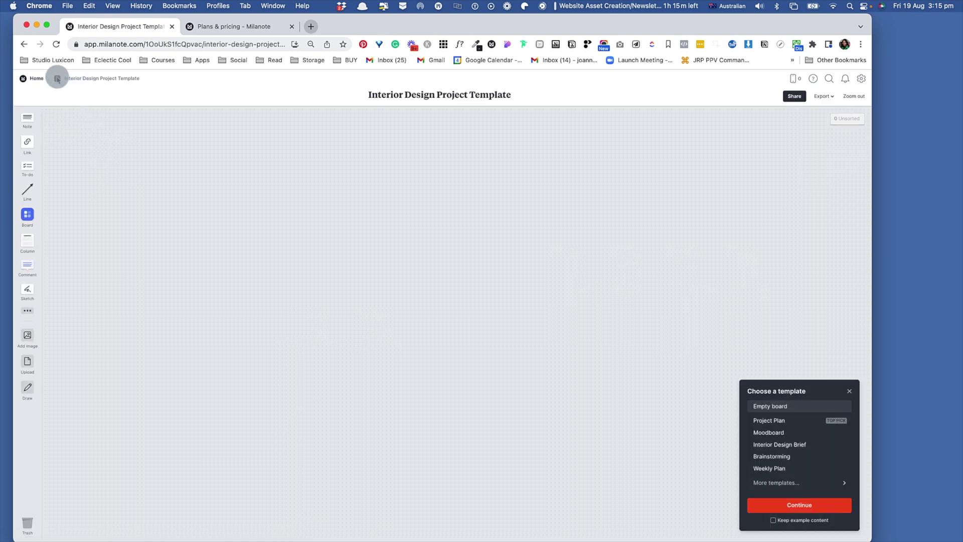
pyautogui.click(58, 79)
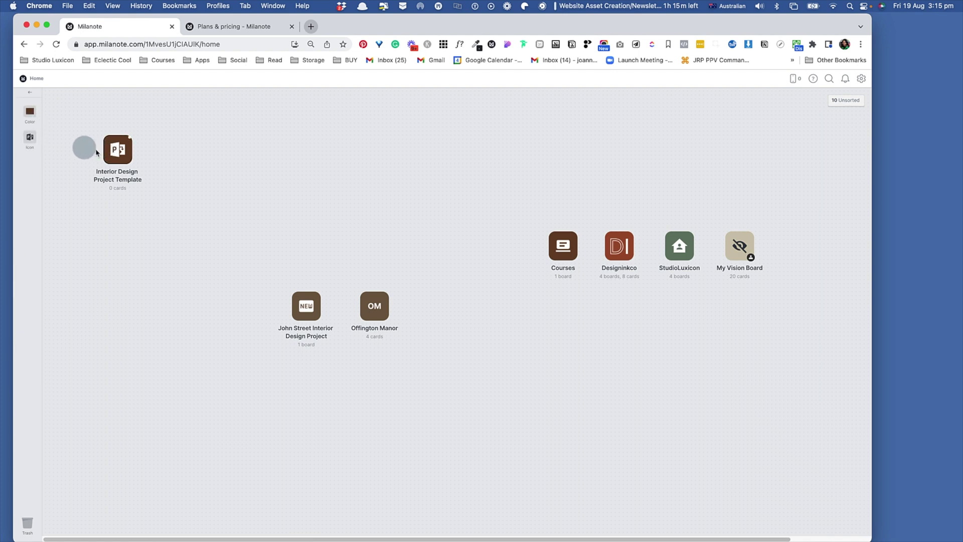
pyautogui.click(24, 113)
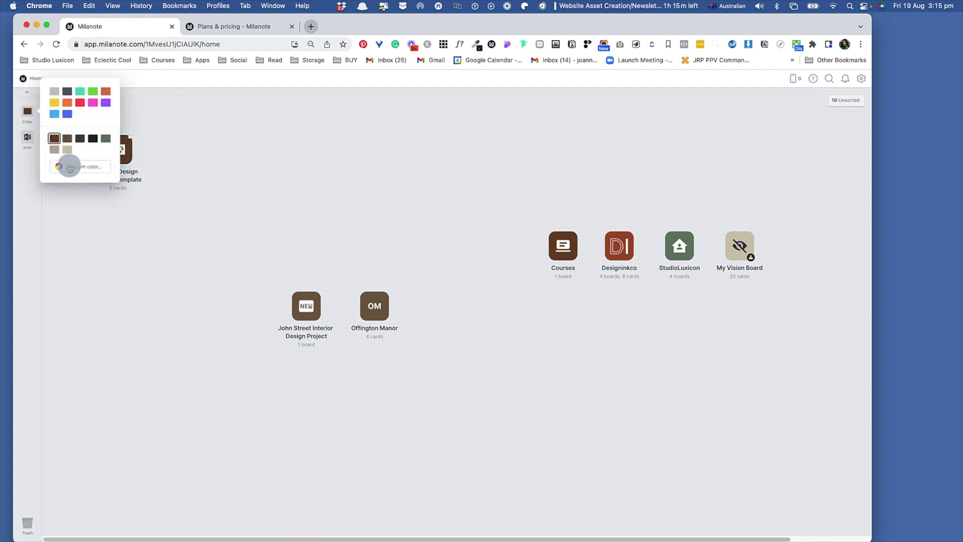
pyautogui.click(105, 139)
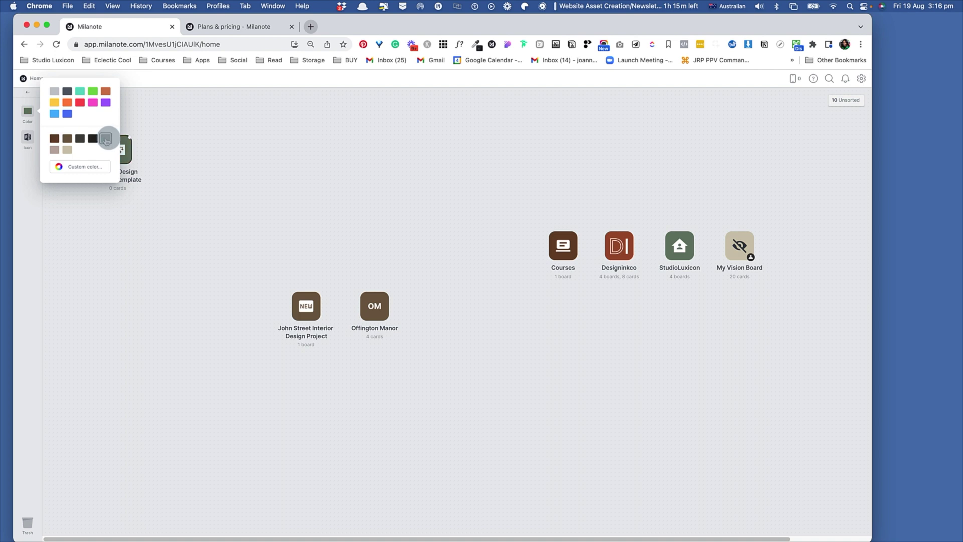
pyautogui.click(176, 165)
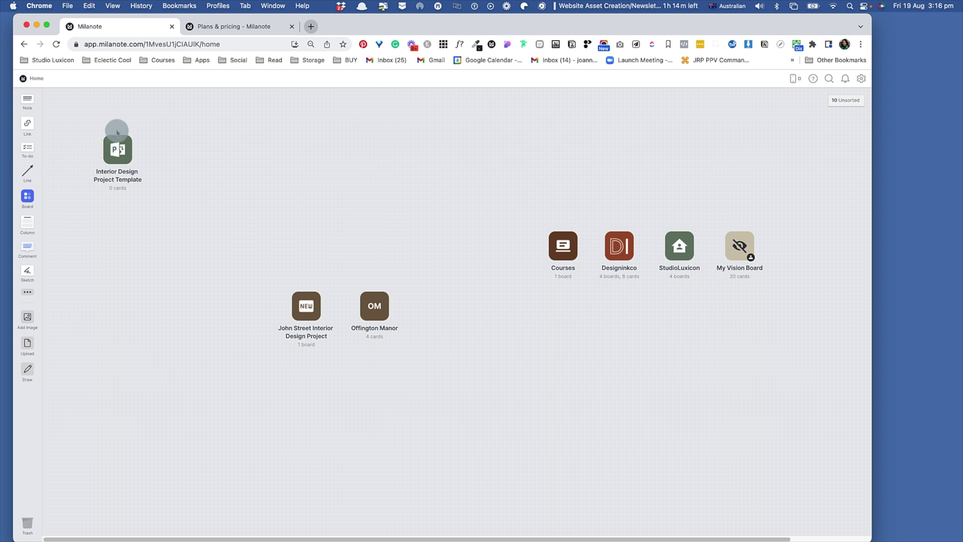
# Open the Interior Design Project Template board without applying a template and add a sub-board named "Kitchen"
pyautogui.click(108, 162)
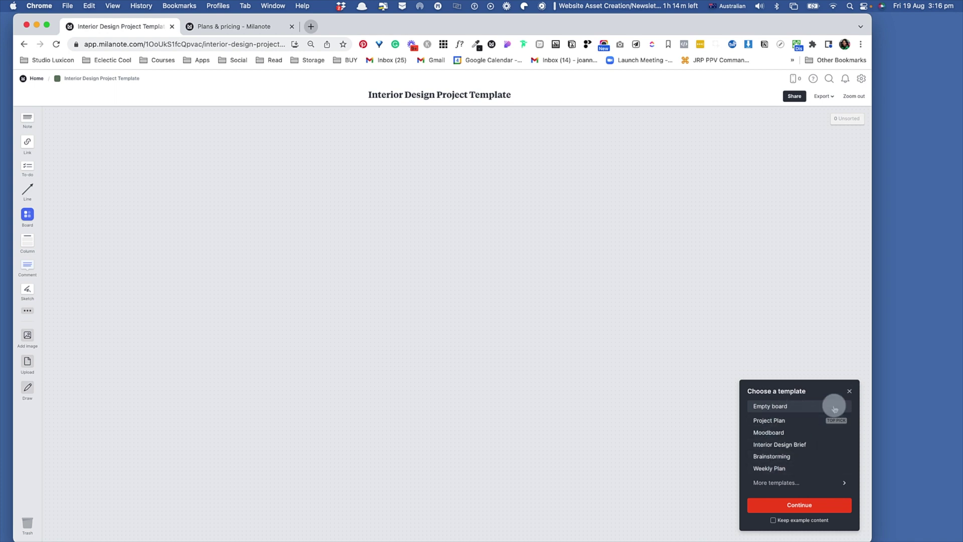
pyautogui.click(849, 392)
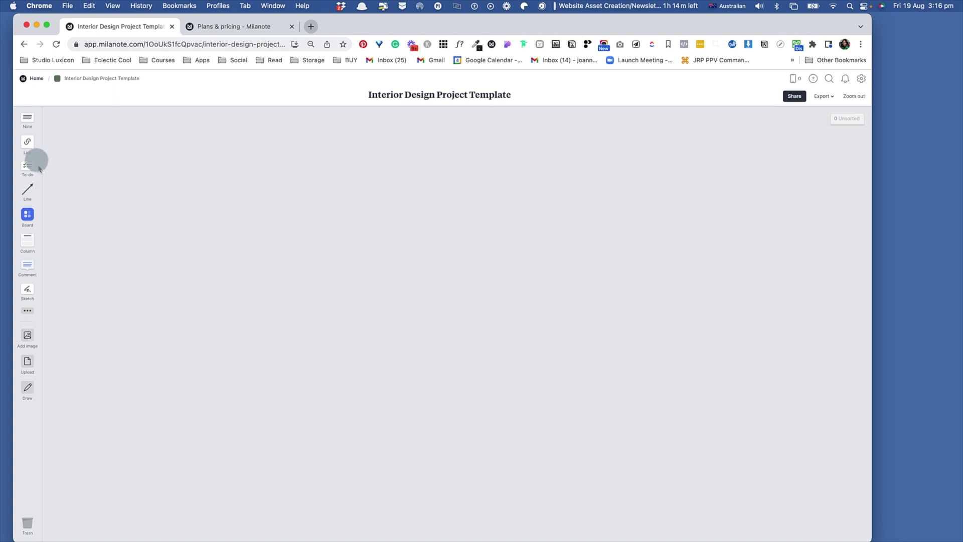
pyautogui.moveTo(25, 216); pyautogui.dragTo(183, 237)
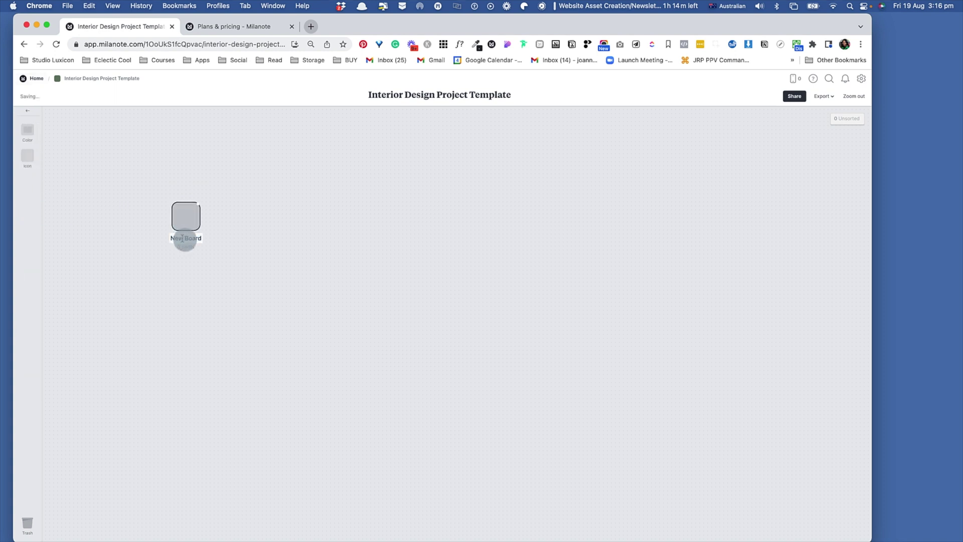
pyautogui.click(182, 239)
pyautogui.moveTo(200, 239); pyautogui.dragTo(169, 239)
pyautogui.write('Kitchen')
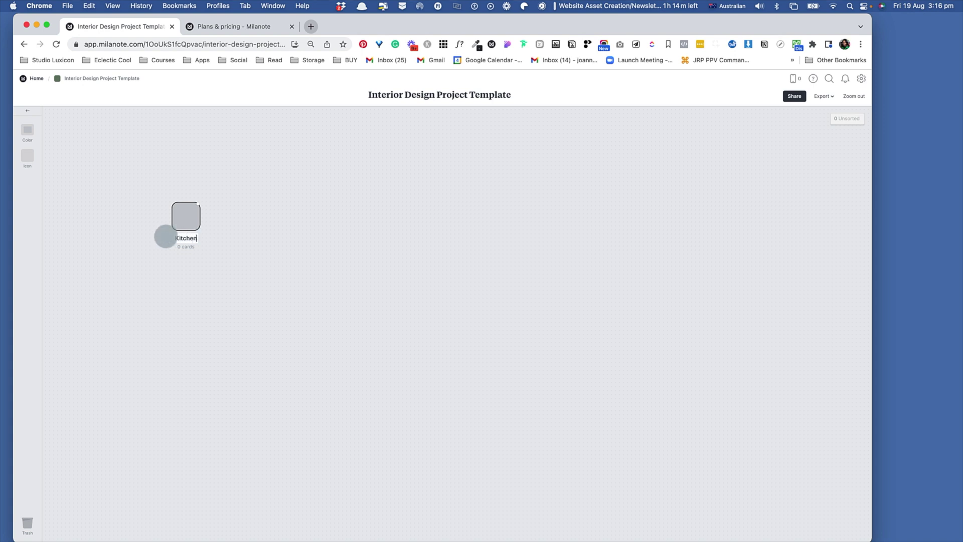
pyautogui.click(163, 268)
# Add a board named "Bathroom" beside the Kitchen board
pyautogui.moveTo(28, 215); pyautogui.dragTo(221, 217)
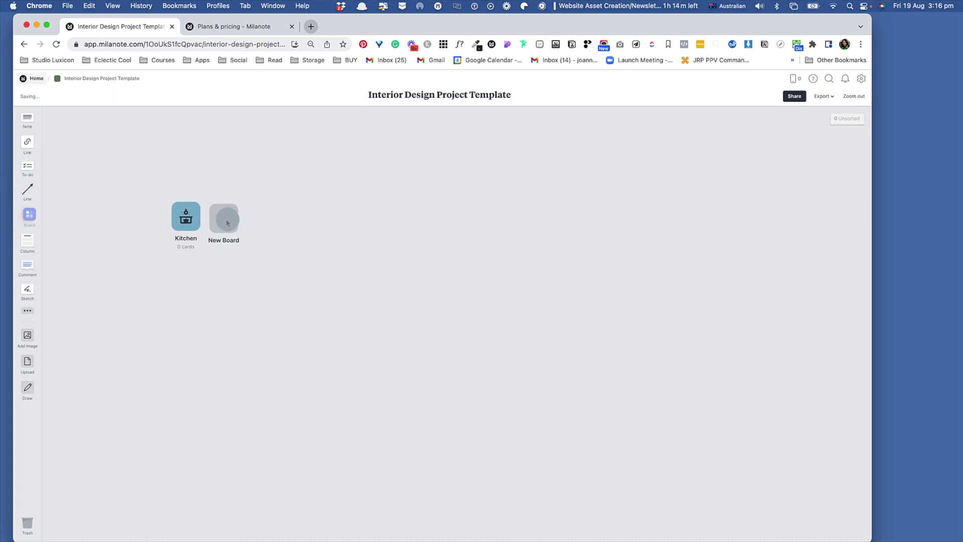
pyautogui.click(230, 242)
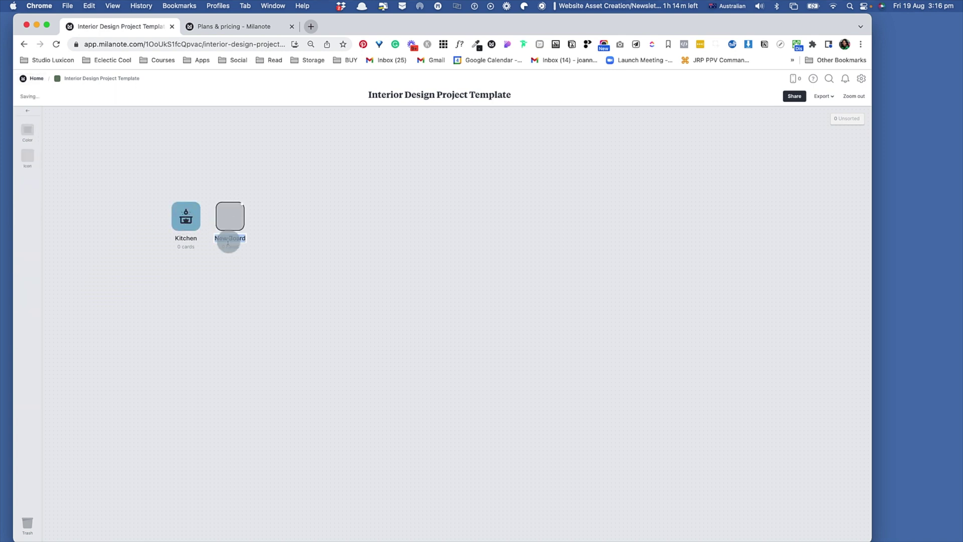
pyautogui.write('Bathroom')
pyautogui.click(249, 292)
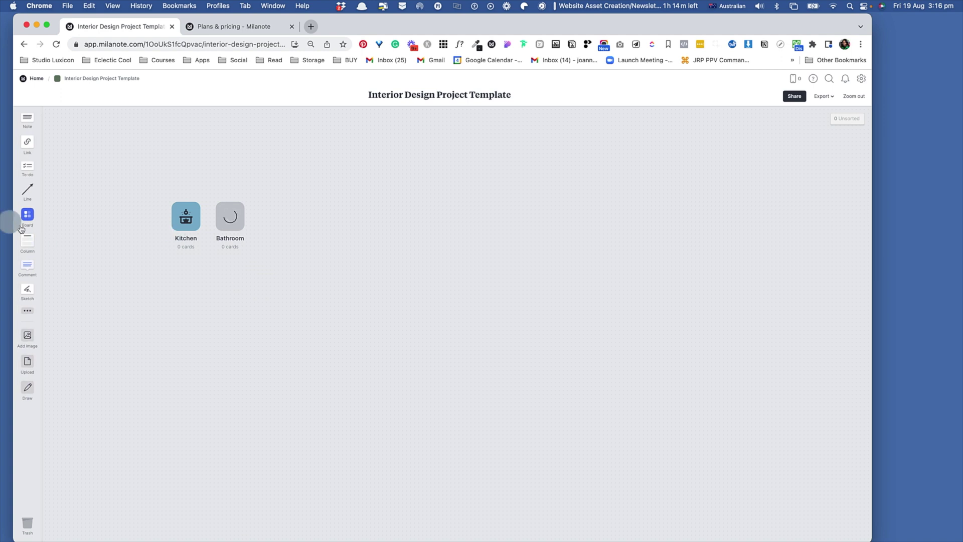
# Add a board named "Bedroom" beside the Bathroom board
pyautogui.moveTo(32, 217); pyautogui.dragTo(271, 221)
pyautogui.click(267, 240)
pyautogui.tripleClick(267, 241)
pyautogui.write('Bedroom')
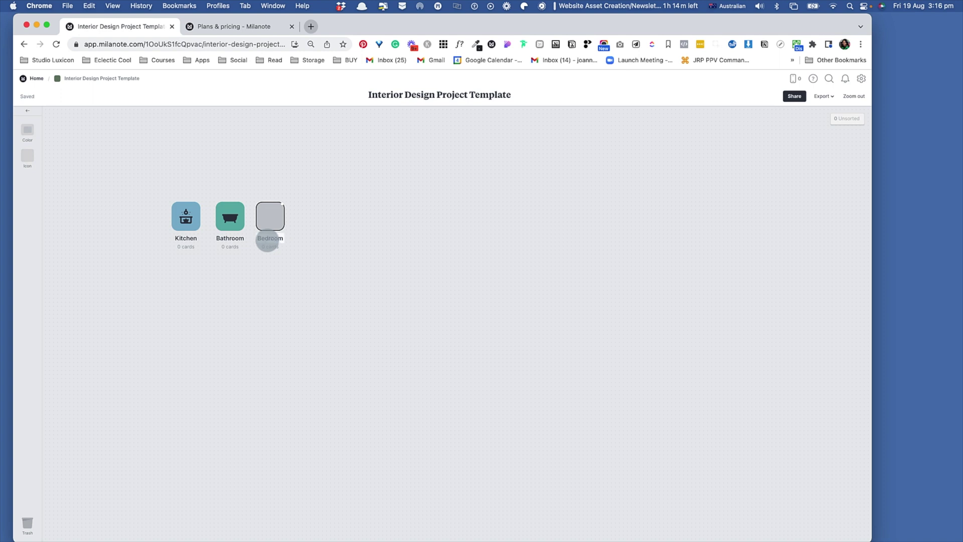
pyautogui.click(329, 280)
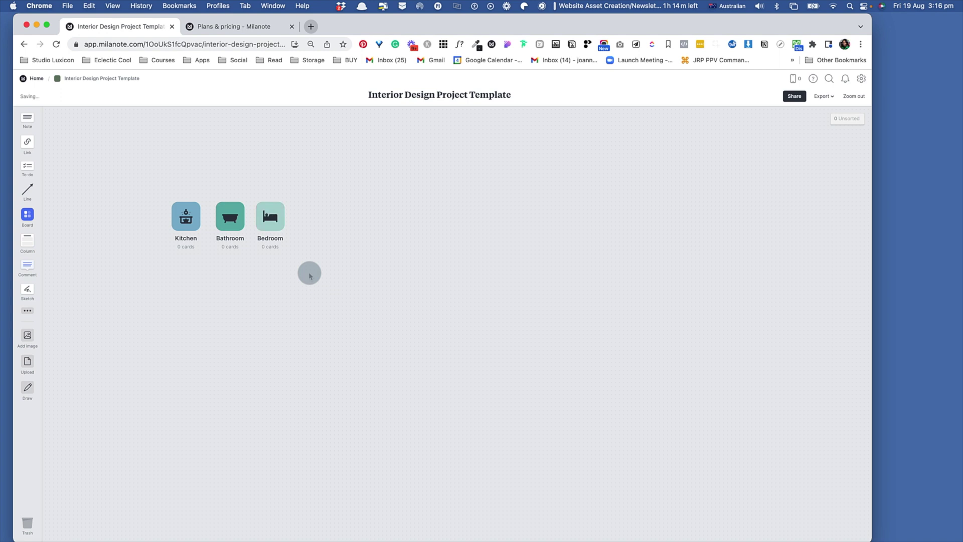
# Add a board named "Study" beside the Bedroom board
pyautogui.moveTo(27, 214); pyautogui.dragTo(318, 222)
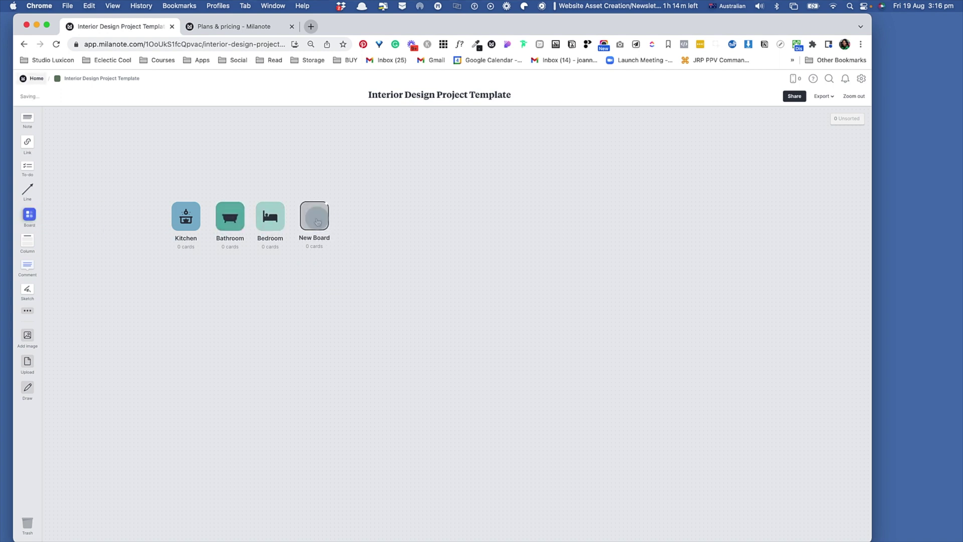
pyautogui.write('Study')
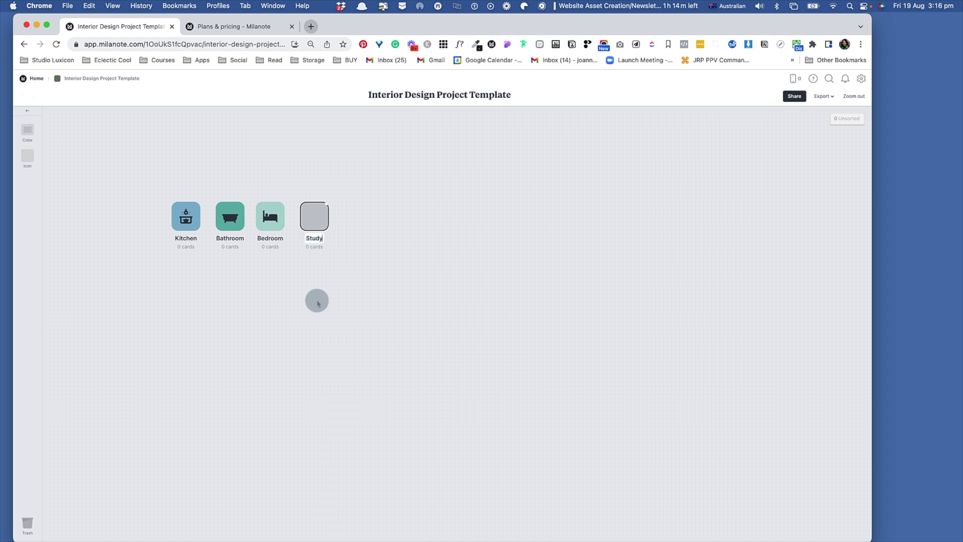
pyautogui.click(290, 293)
# Add a board named "Entry" beside the Study board
pyautogui.moveTo(28, 213); pyautogui.dragTo(357, 221)
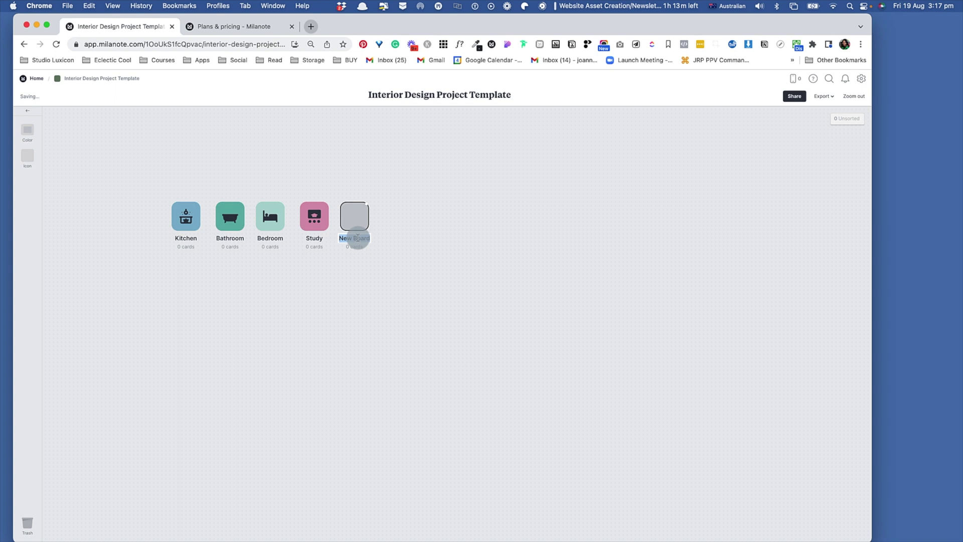
pyautogui.write('Entry')
pyautogui.click(362, 275)
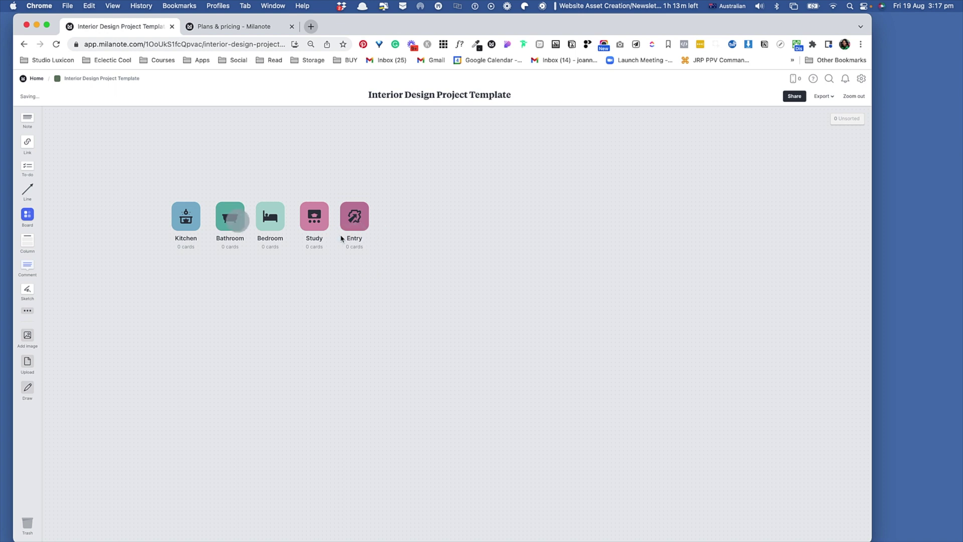
# Add a board named "Living Room" beside the Entry board
pyautogui.moveTo(24, 219); pyautogui.dragTo(399, 219)
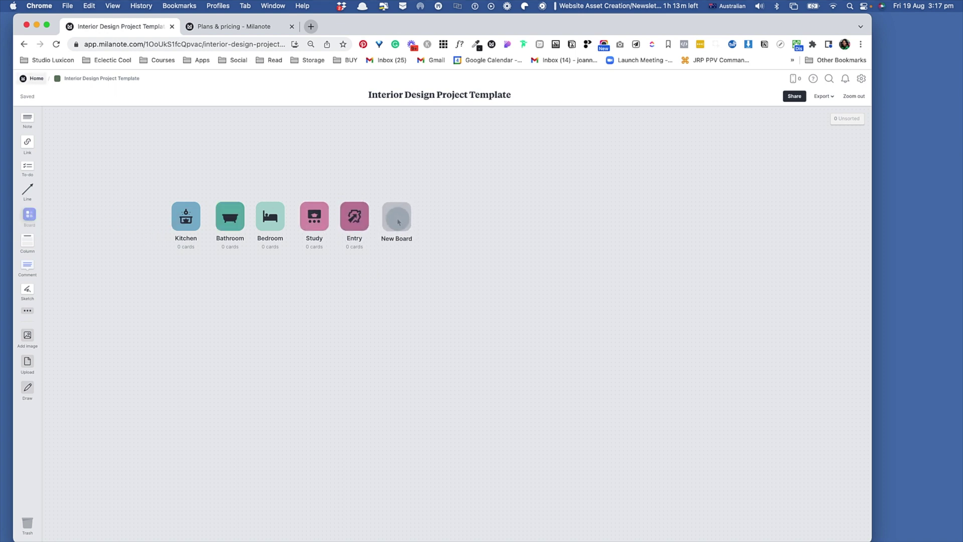
pyautogui.moveTo(399, 221); pyautogui.dragTo(399, 222)
pyautogui.click(399, 235)
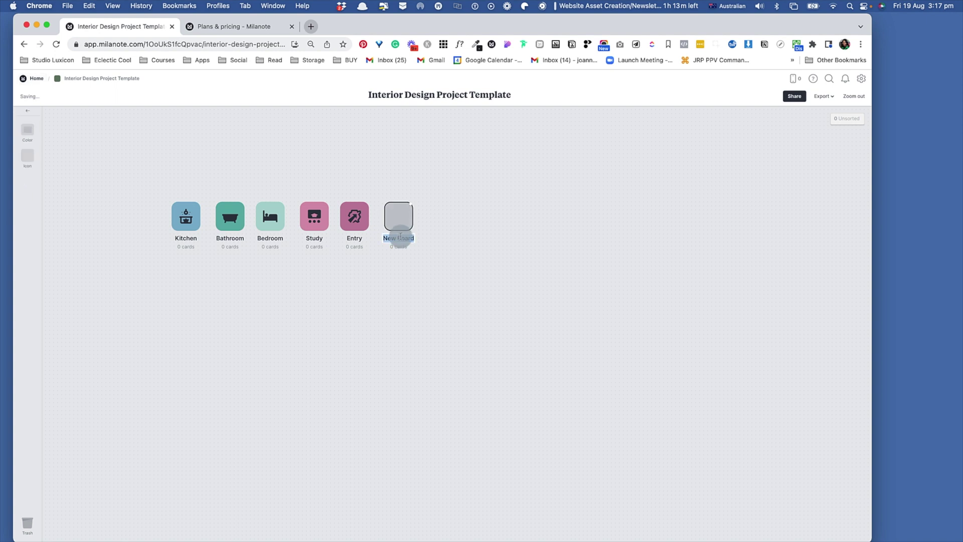
pyautogui.press('BackSpace')
pyautogui.click(415, 269)
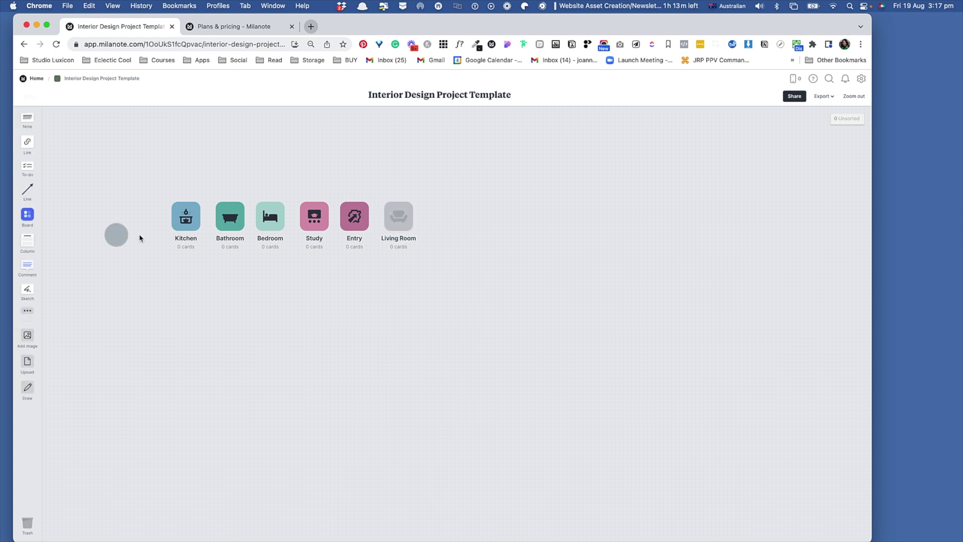
# Add a board named "Dining Room" beside the Living Room board
pyautogui.moveTo(32, 220); pyautogui.dragTo(443, 221)
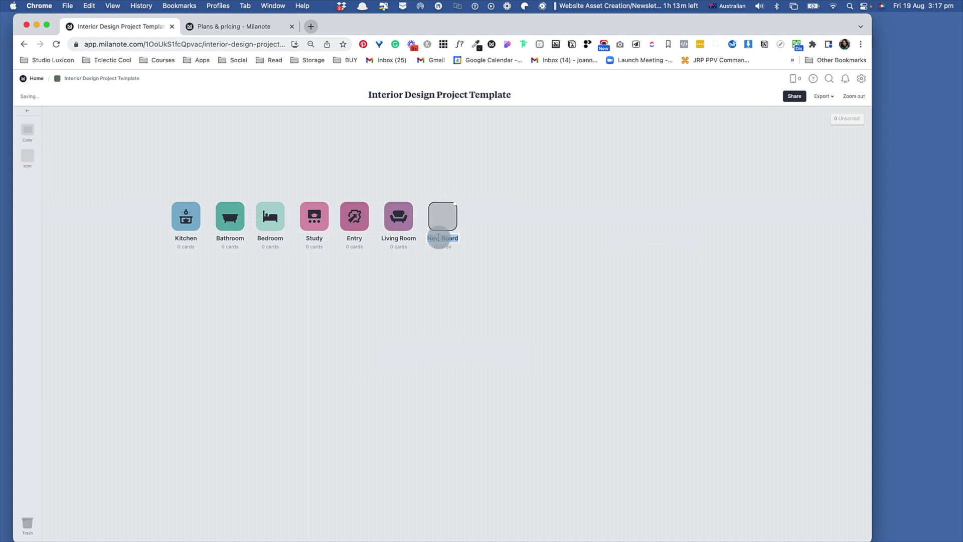
pyautogui.write('Dining Room')
pyautogui.click(432, 299)
# Add a board named "Palette" at the end of the row, beside the Dining Room board
pyautogui.moveTo(37, 225); pyautogui.dragTo(487, 221)
pyautogui.write('Pla')
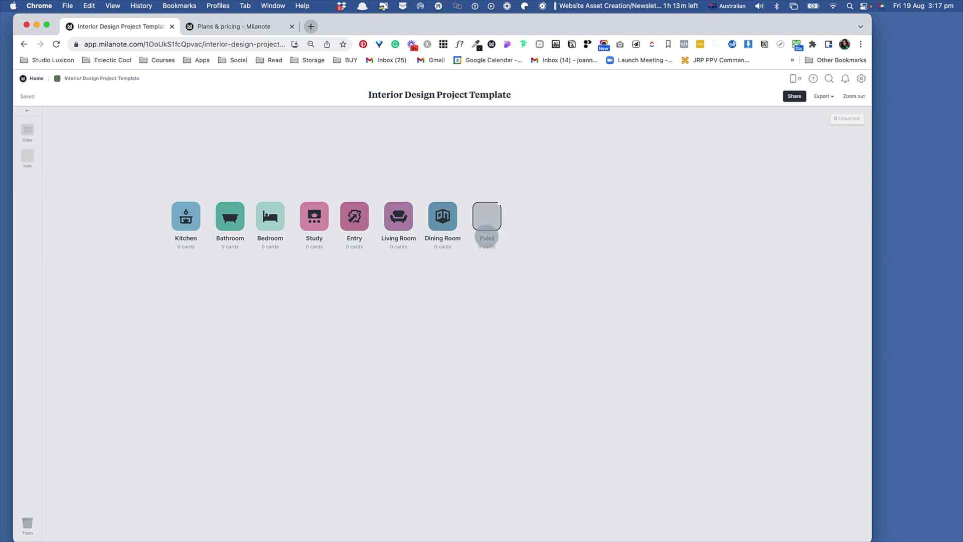
pyautogui.write('ette')
pyautogui.click(471, 306)
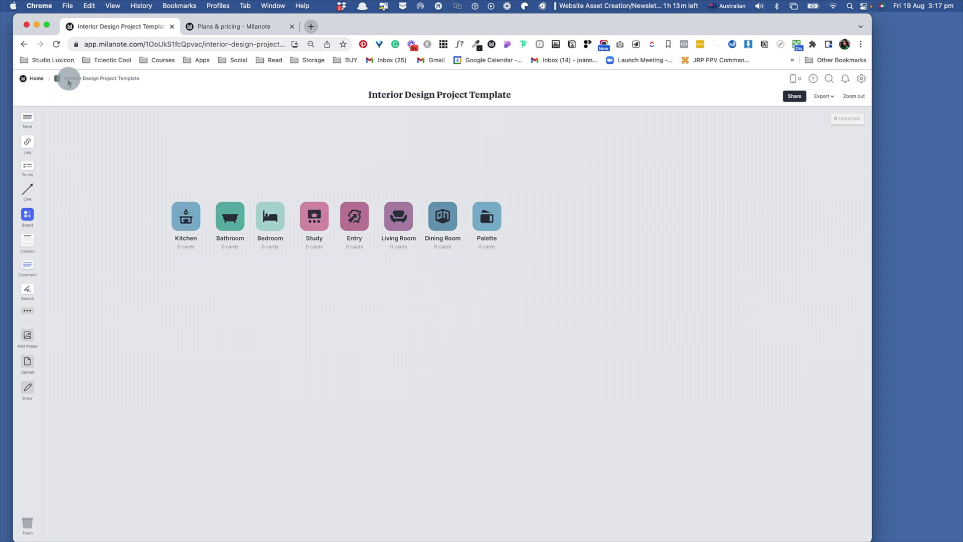
# Return to the Home board and convert the Interior Design Project Template board to a template
pyautogui.click(33, 79)
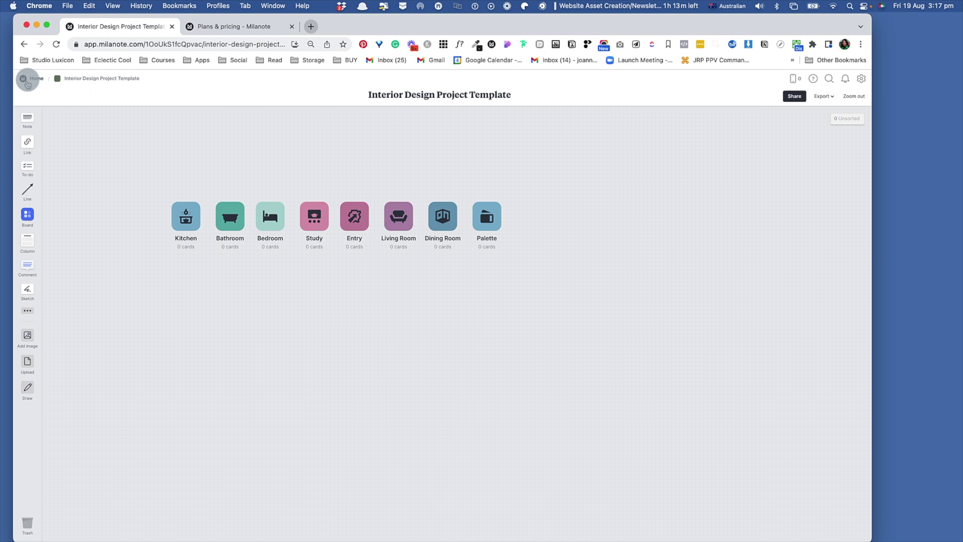
pyautogui.rightClick(111, 154)
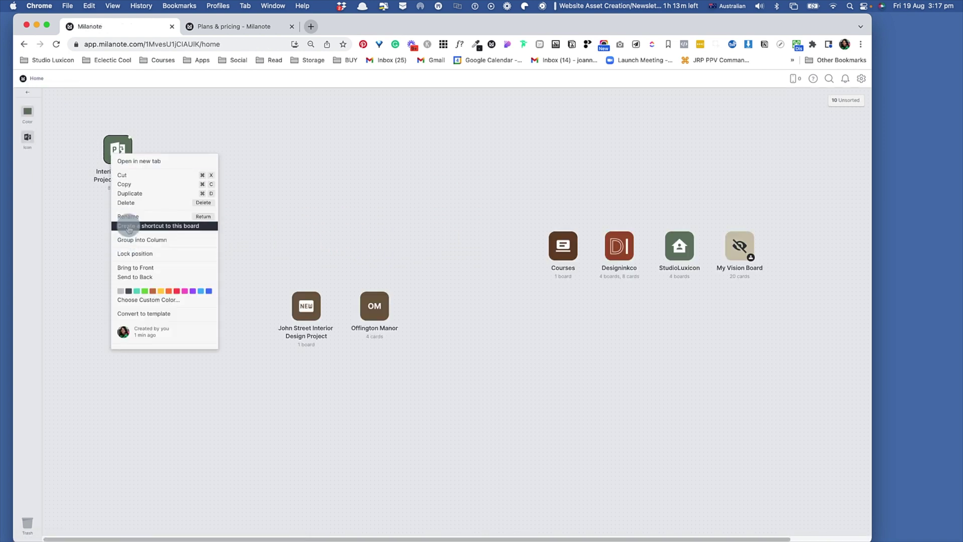
pyautogui.click(134, 314)
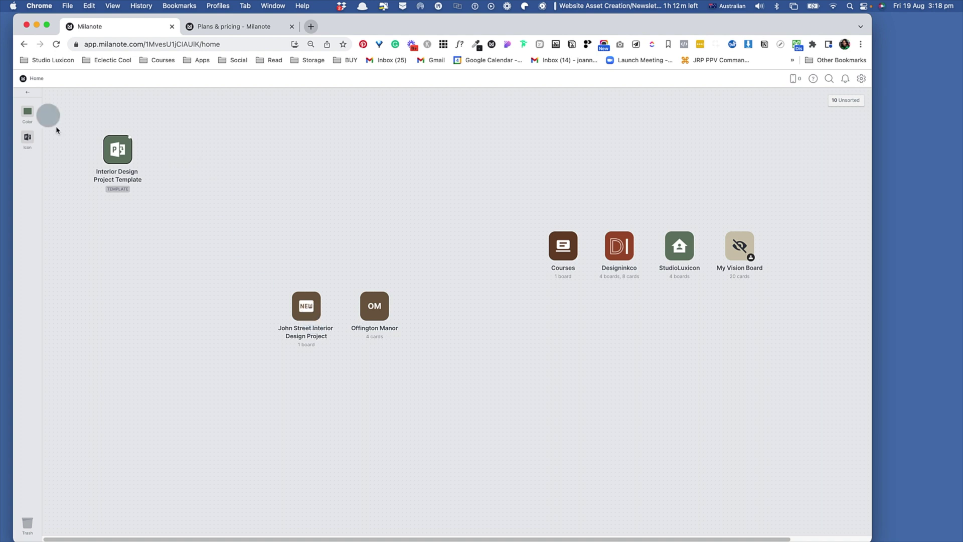
# Open the Kitchen board inside John Street Interior Design Project and apply the Moodboard template without its example content
pyautogui.click(317, 316)
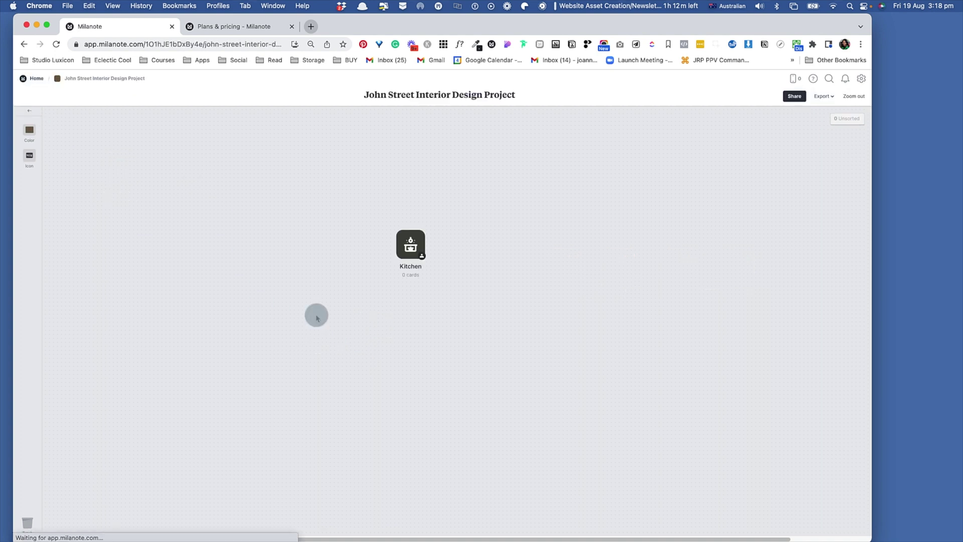
pyautogui.click(410, 245)
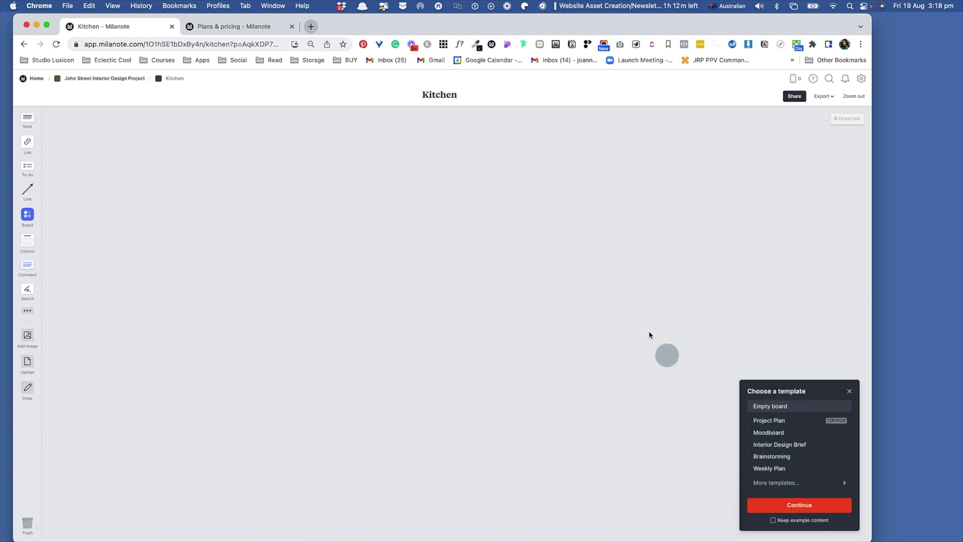
pyautogui.click(771, 434)
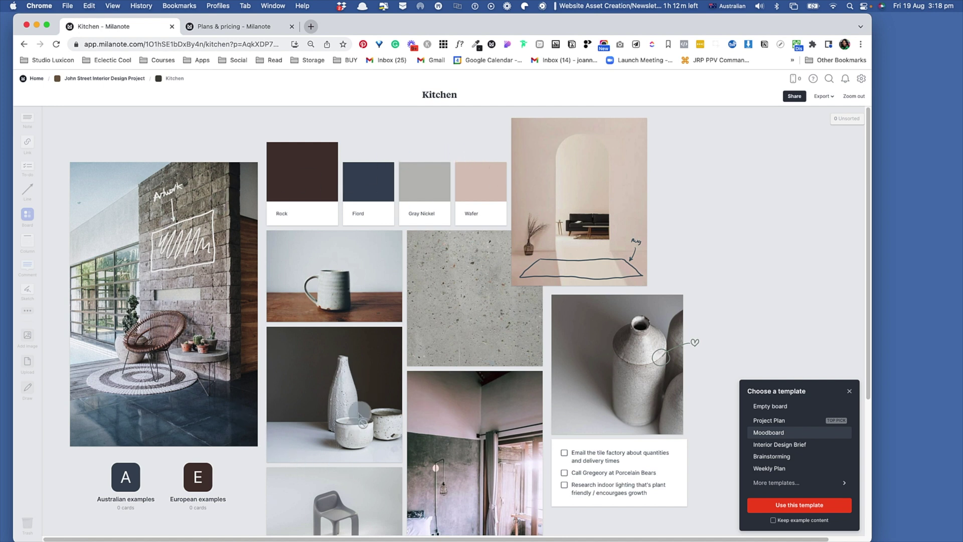
pyautogui.scroll(-4, 360, 414)
pyautogui.scroll(3, 360, 414)
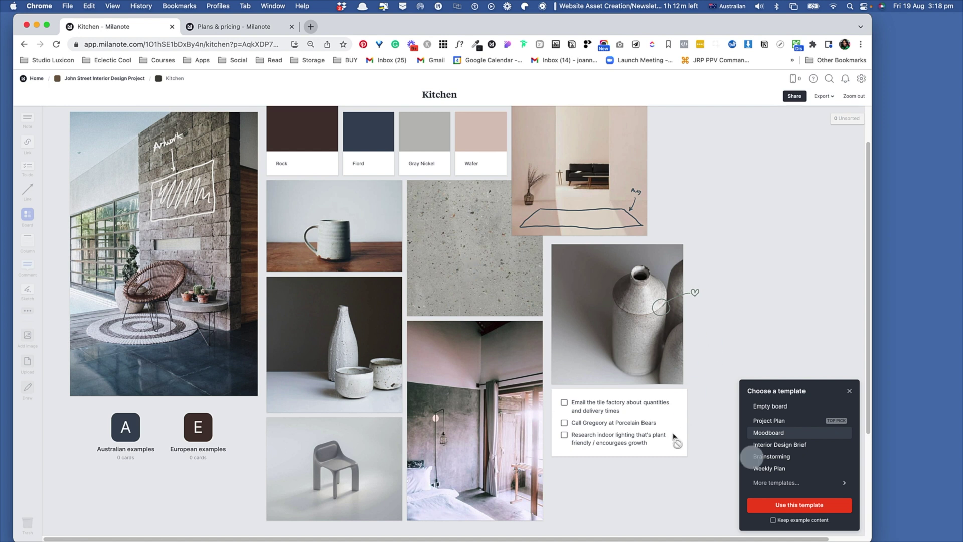
pyautogui.click(801, 506)
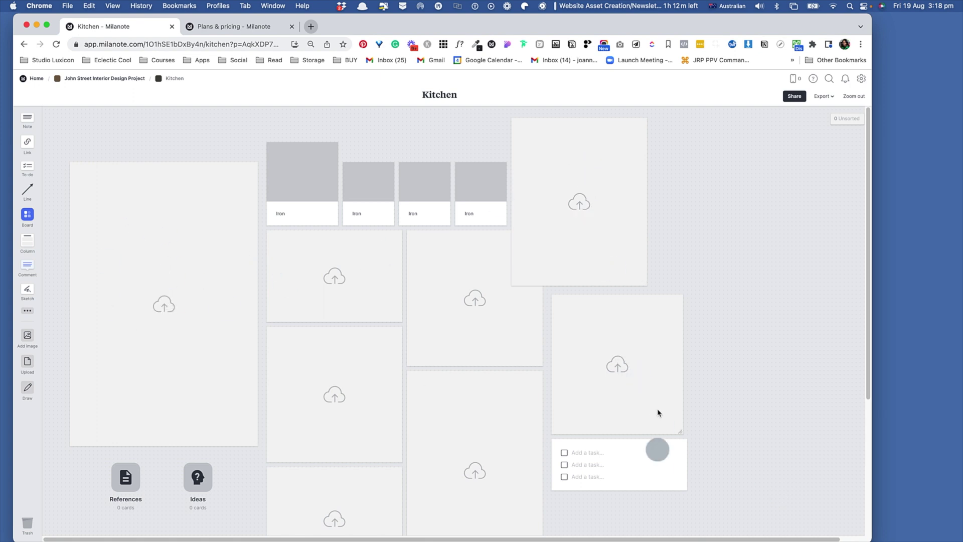
# Fill in the to-do list's three tasks as "Colour", "Material" and "Appliances"
pyautogui.click(588, 456)
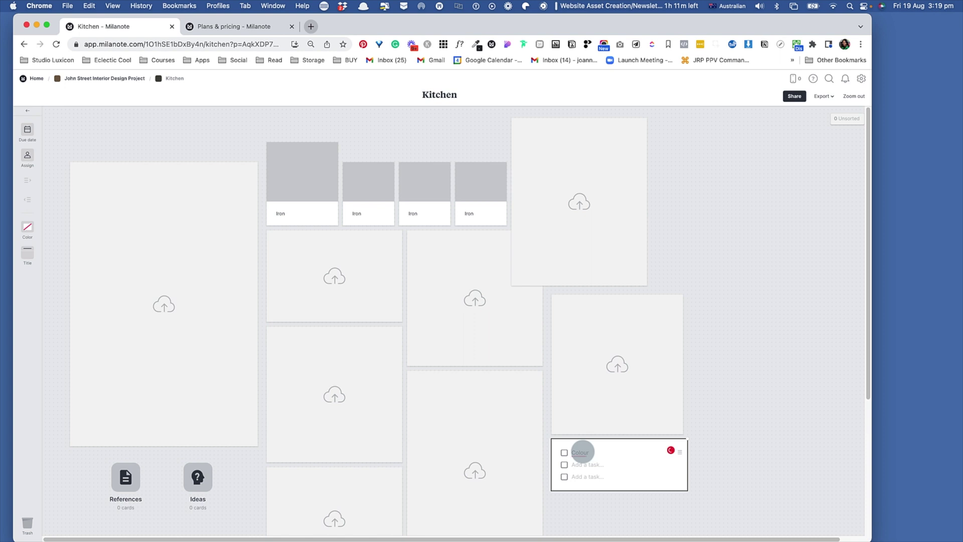
pyautogui.click(582, 464)
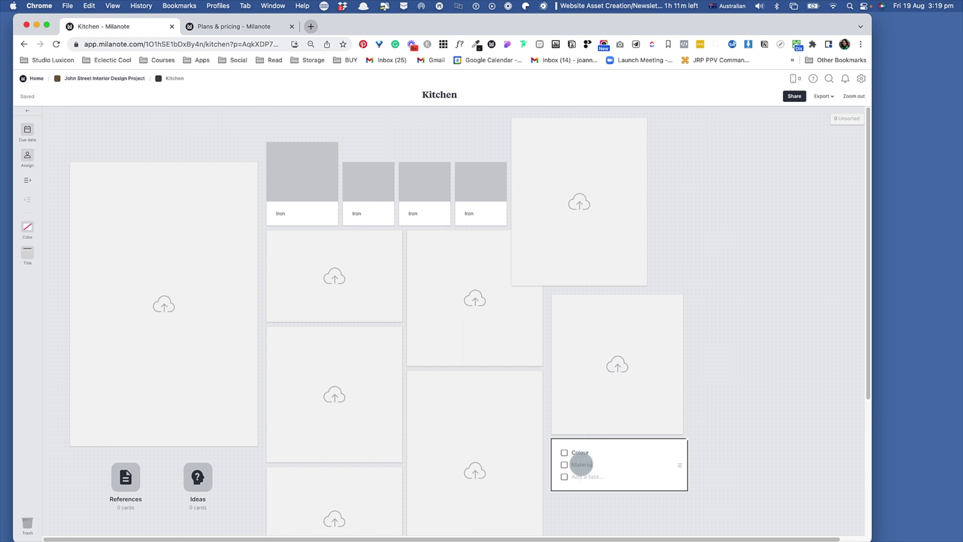
pyautogui.click(583, 478)
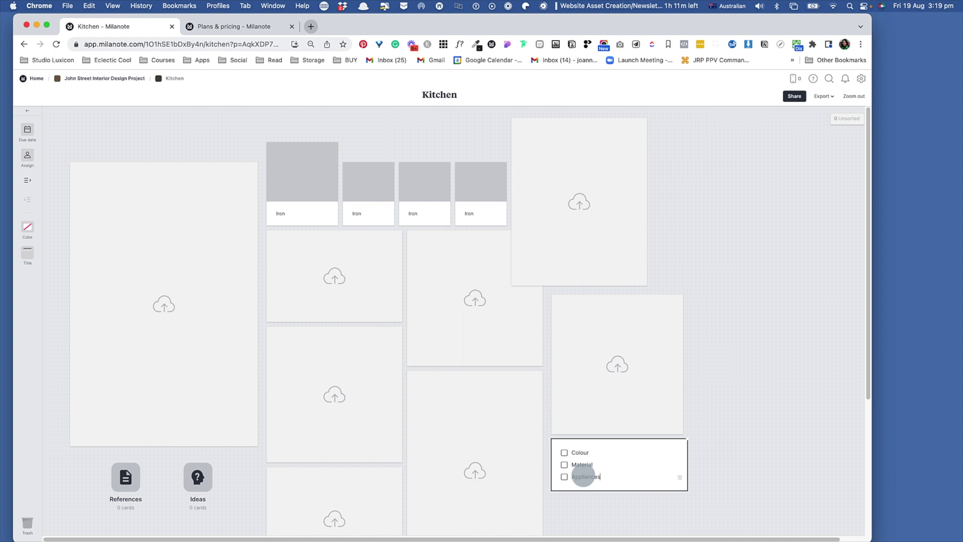
pyautogui.click(780, 472)
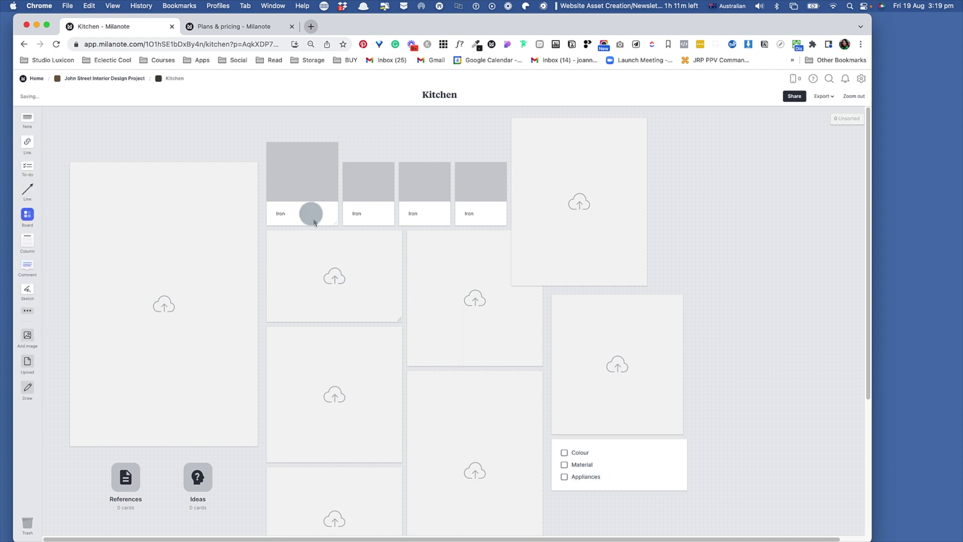
# Recolour the large swatch by sampling the big image placeholder's off-white and caption it "White glossy cabinets"
pyautogui.click(304, 185)
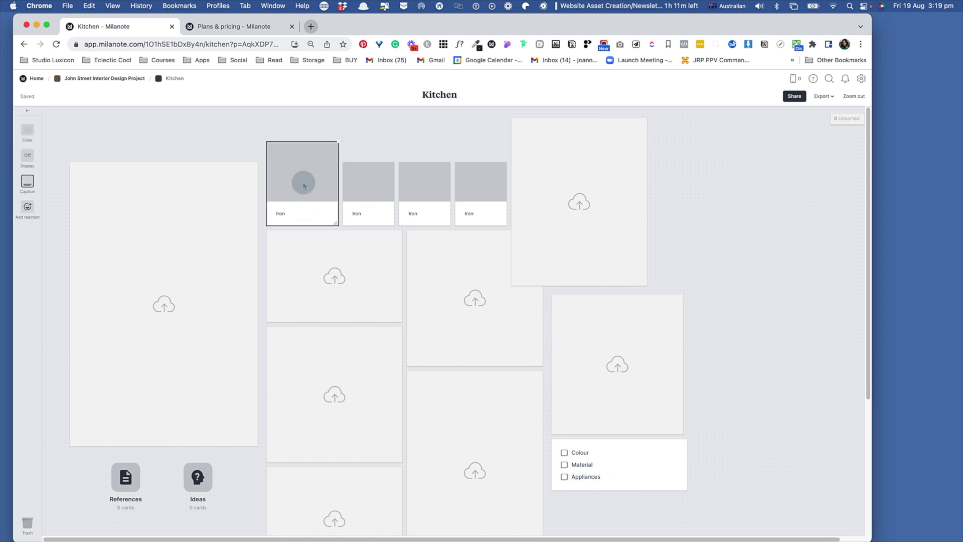
pyautogui.click(28, 131)
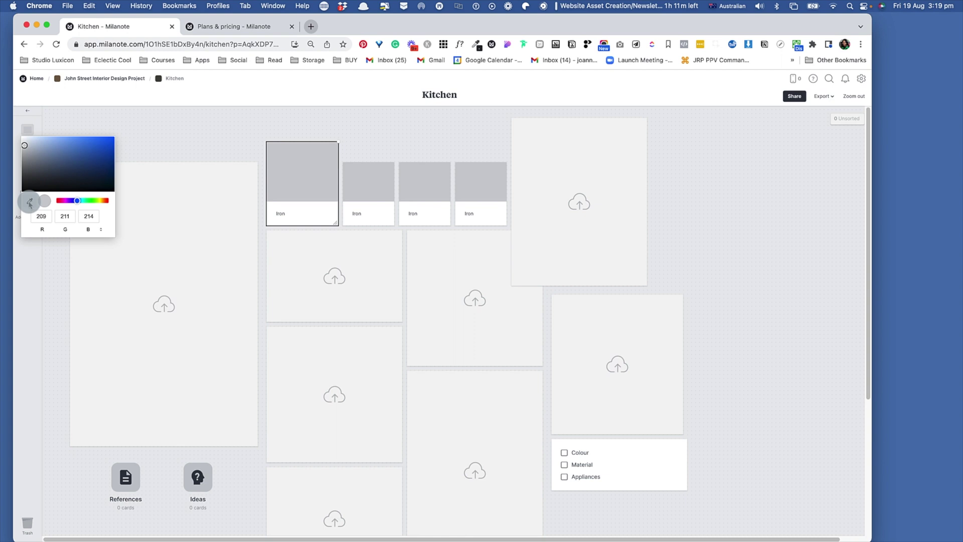
pyautogui.click(201, 252)
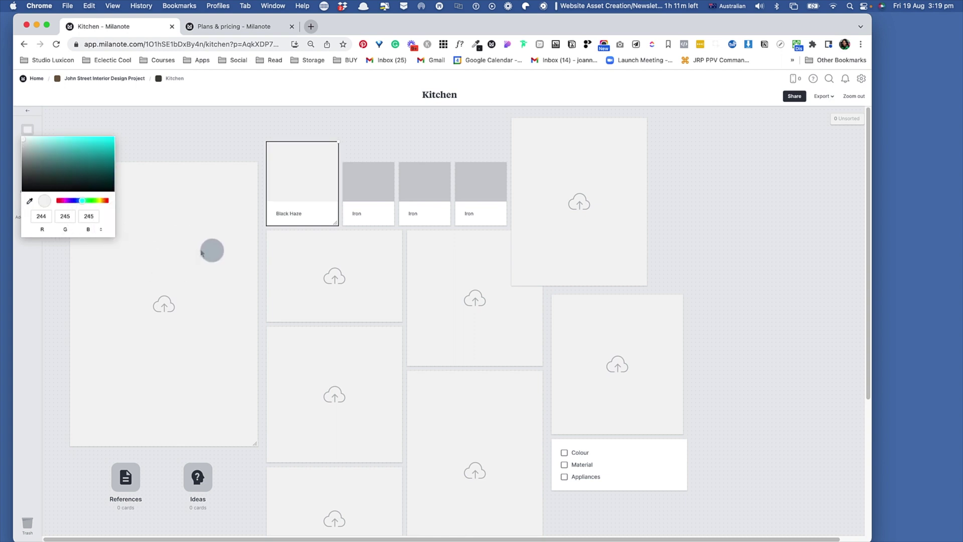
pyautogui.tripleClick(287, 214)
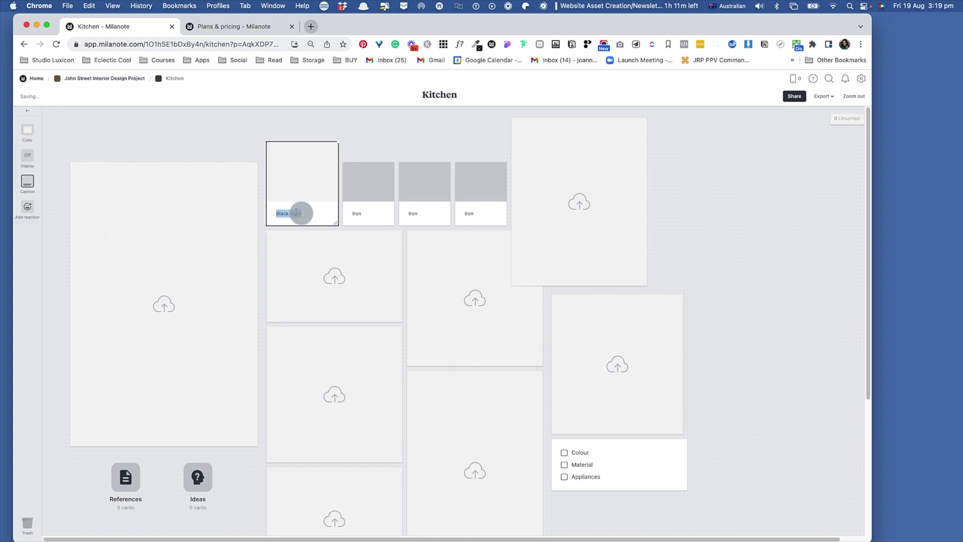
pyautogui.moveTo(306, 213); pyautogui.dragTo(285, 213)
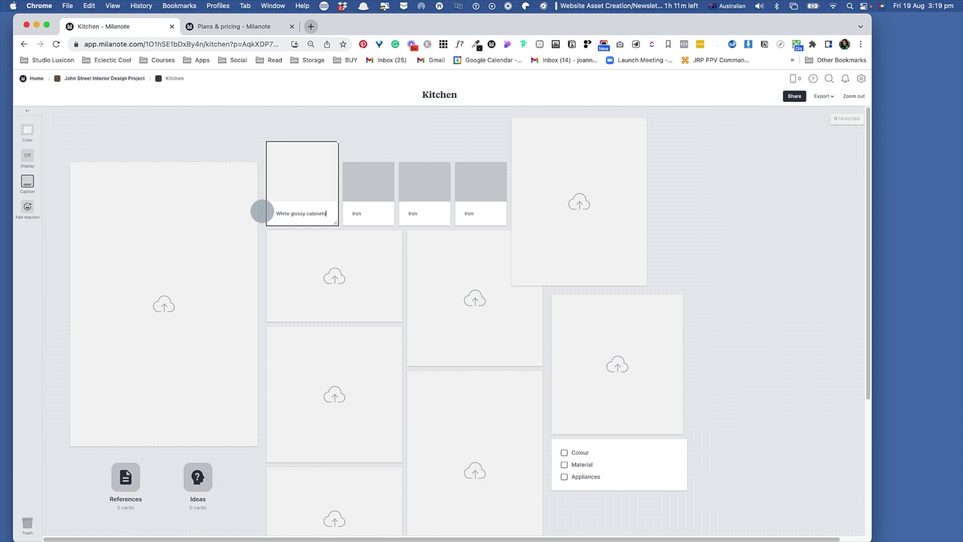
pyautogui.click(753, 209)
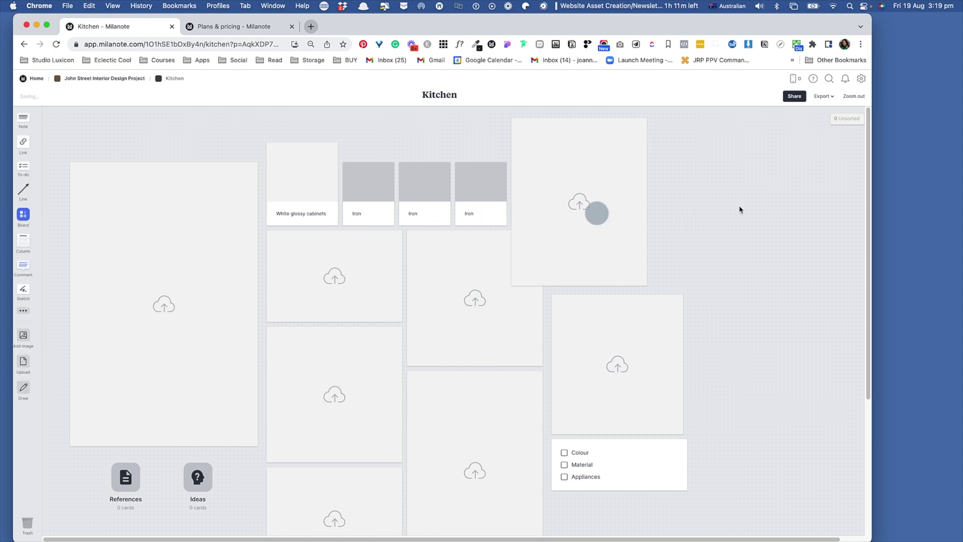
# Delete the last small colour swatch in the row
pyautogui.click(367, 195)
pyautogui.click(419, 196)
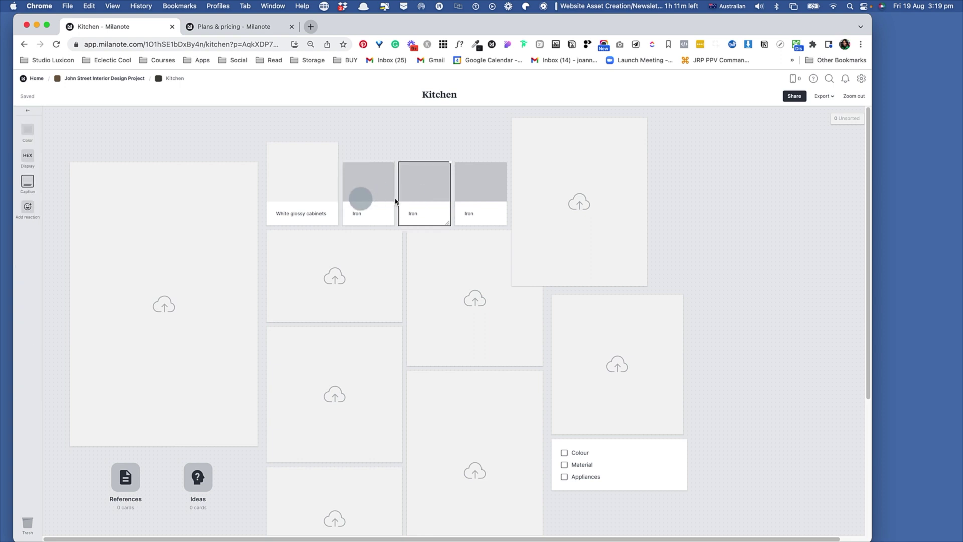
pyautogui.click(483, 200)
pyautogui.rightClick(482, 200)
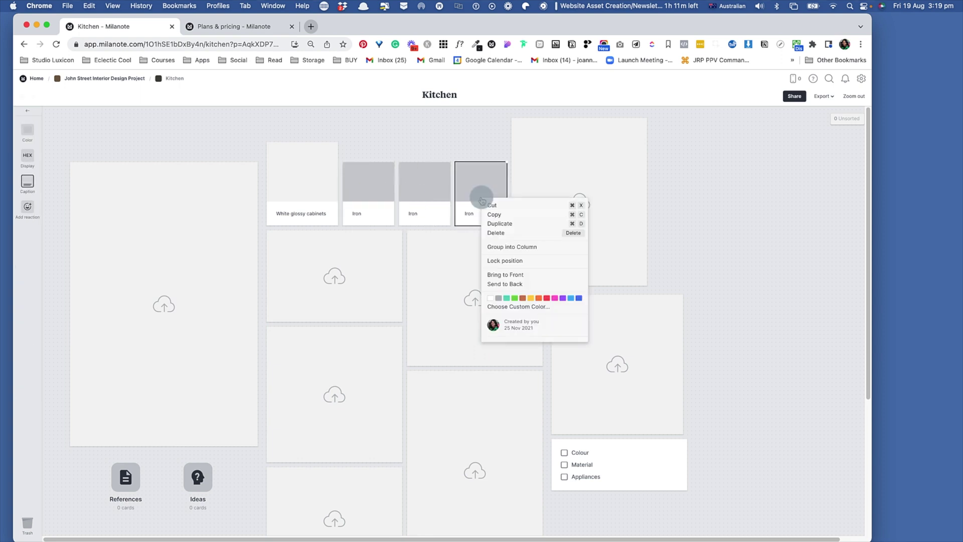
pyautogui.click(496, 233)
pyautogui.click(413, 209)
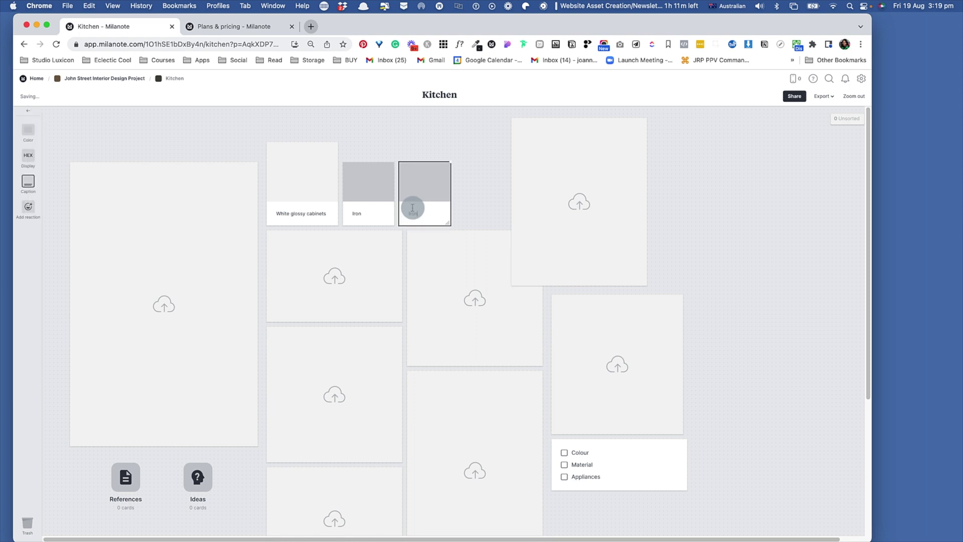
pyautogui.rightClick(414, 211)
pyautogui.click(686, 213)
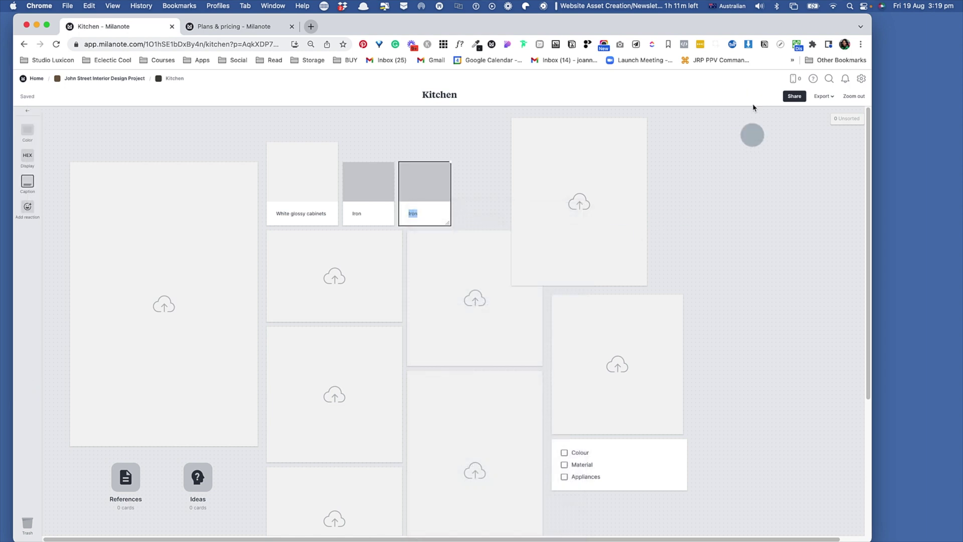
# Finish editing the swatch caption and open a new browser tab ready for a web search
pyautogui.click(479, 323)
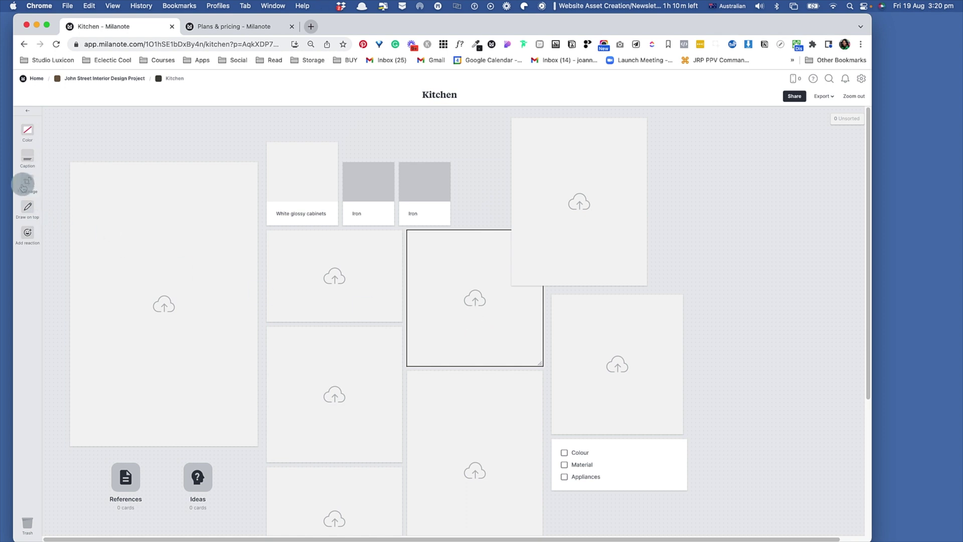
pyautogui.click(317, 29)
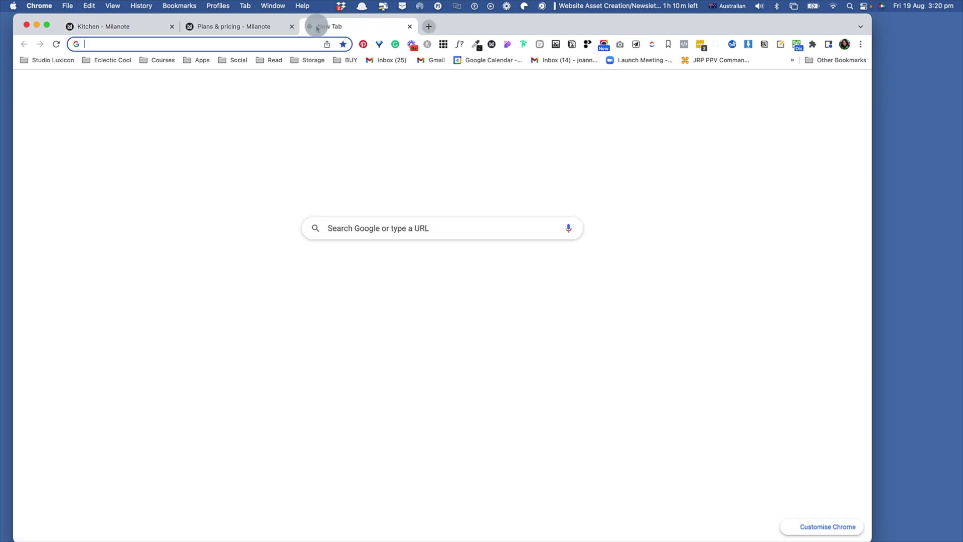
pyautogui.click(267, 44)
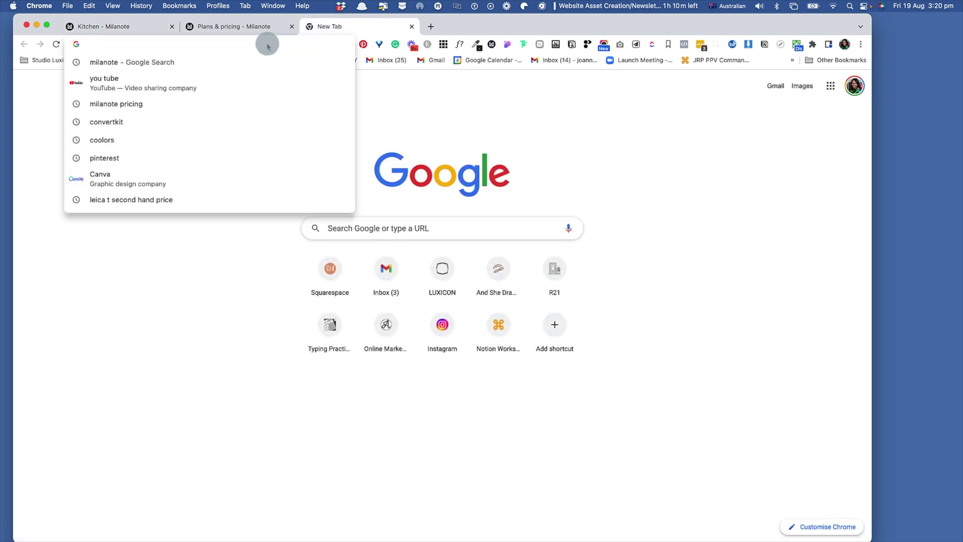
pyautogui.write('white')
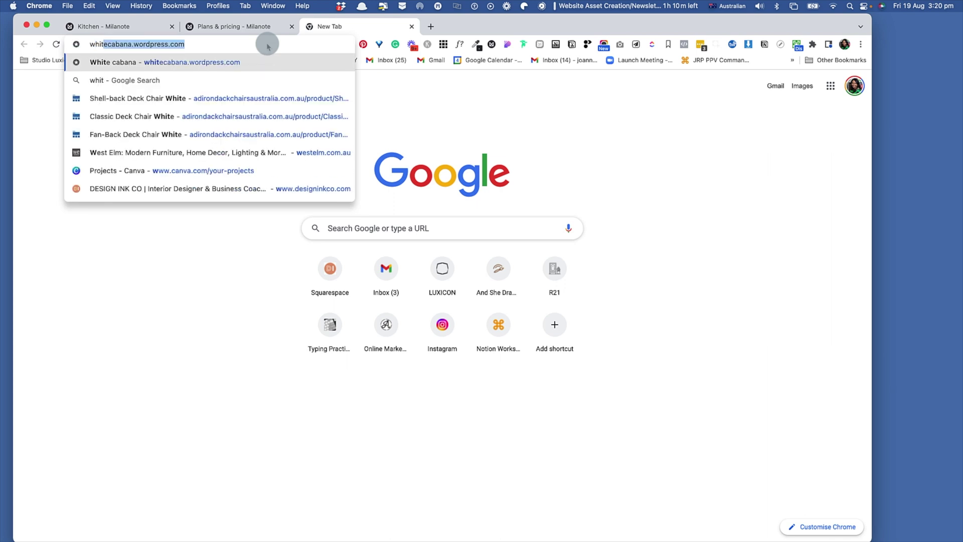
pyautogui.press('BackSpace')
pyautogui.press('BackSpace')
pyautogui.press('BackSpace')
pyautogui.press('BackSpace')
pyautogui.press('BackSpace')
pyautogui.press('BackSpace')
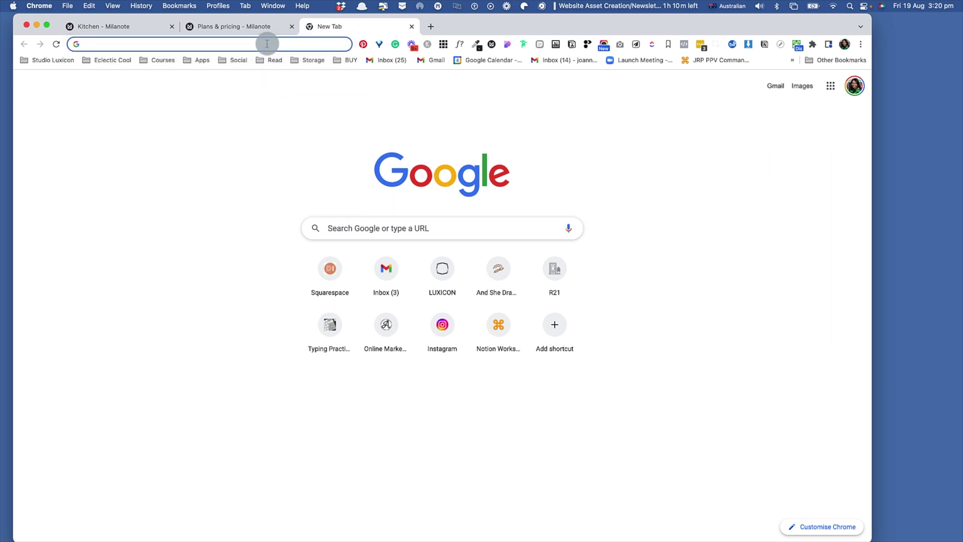
# Search Google for "kitchen white gloss cabinets" and switch to the image results
pyautogui.write('kitchen white')
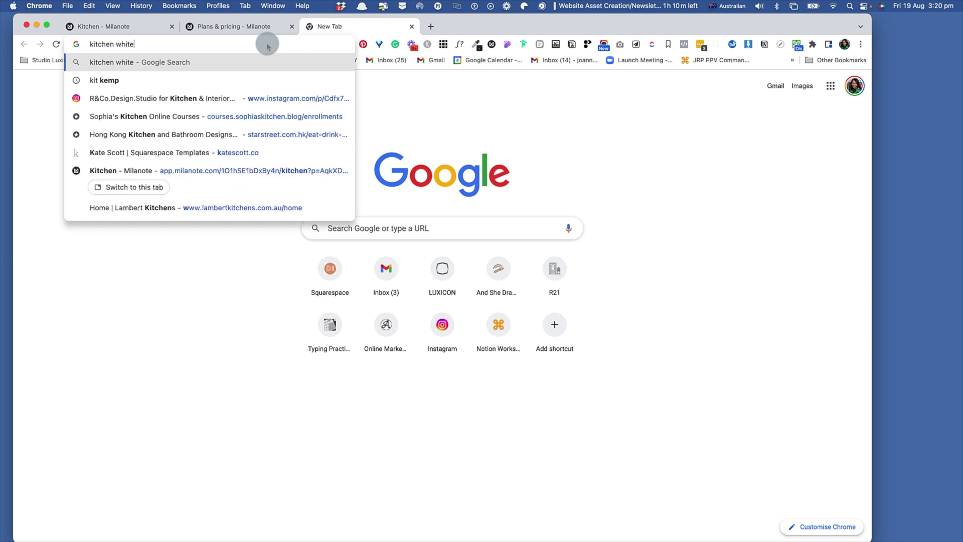
pyautogui.write(' glossy')
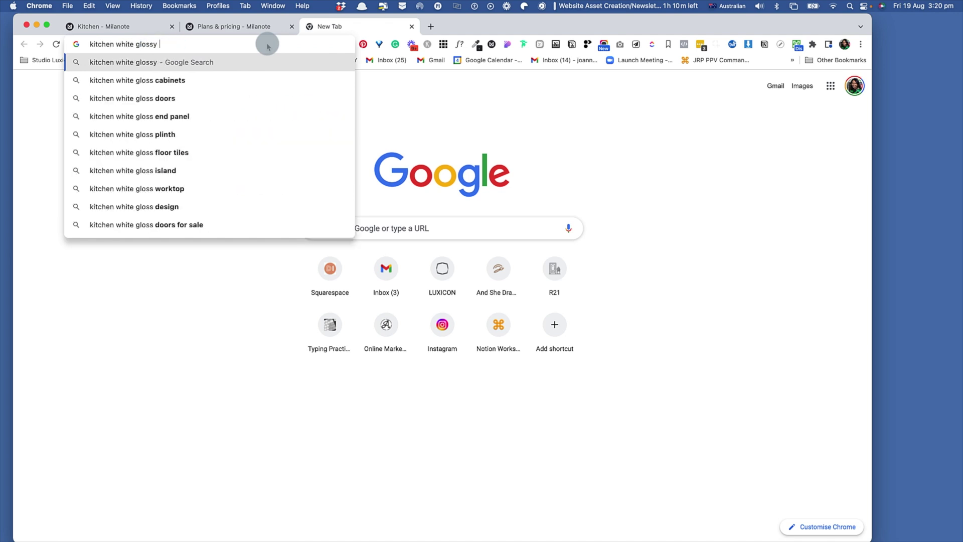
pyautogui.press('BackSpace')
pyautogui.press('BackSpace')
pyautogui.press('BackSpace')
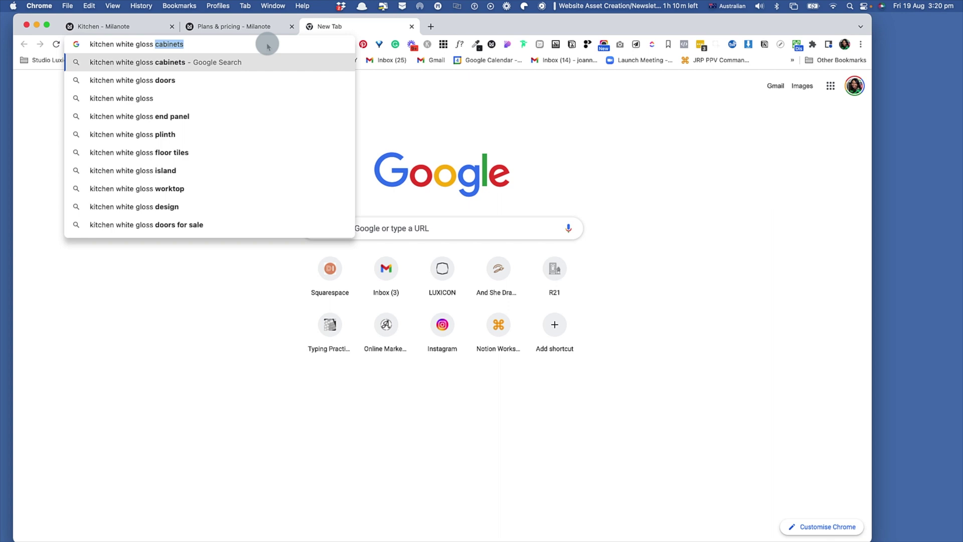
pyautogui.write('ca')
pyautogui.press('Return')
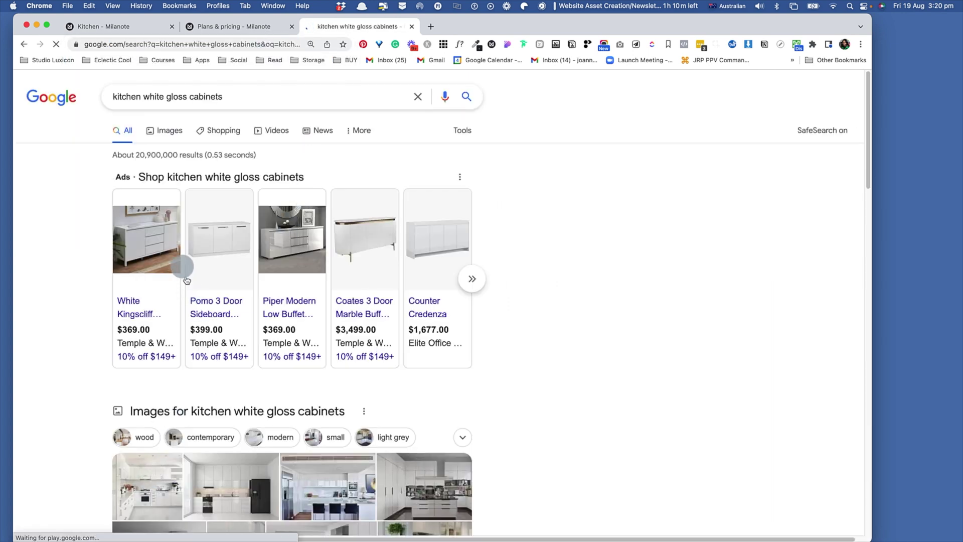
pyautogui.click(168, 133)
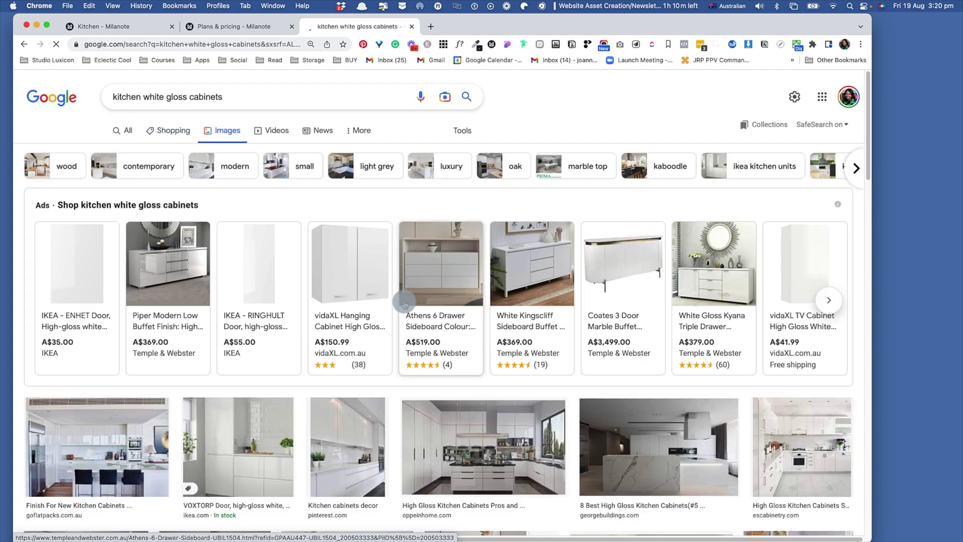
# Save the George Buildings kitchen photo with the marble island to the Kitchen board using the Milanote web clipper
pyautogui.scroll(-3, 406, 306)
pyautogui.scroll(-2, 408, 303)
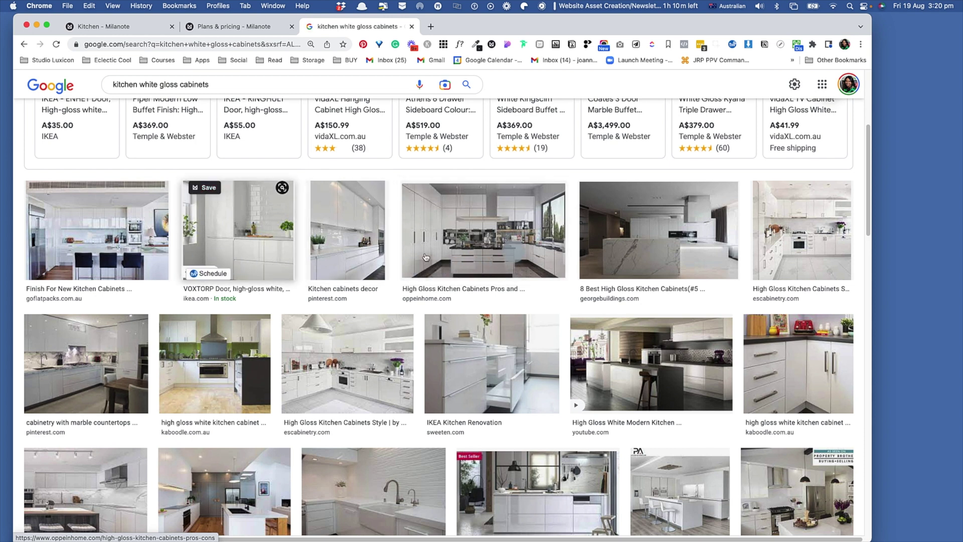
pyautogui.click(652, 251)
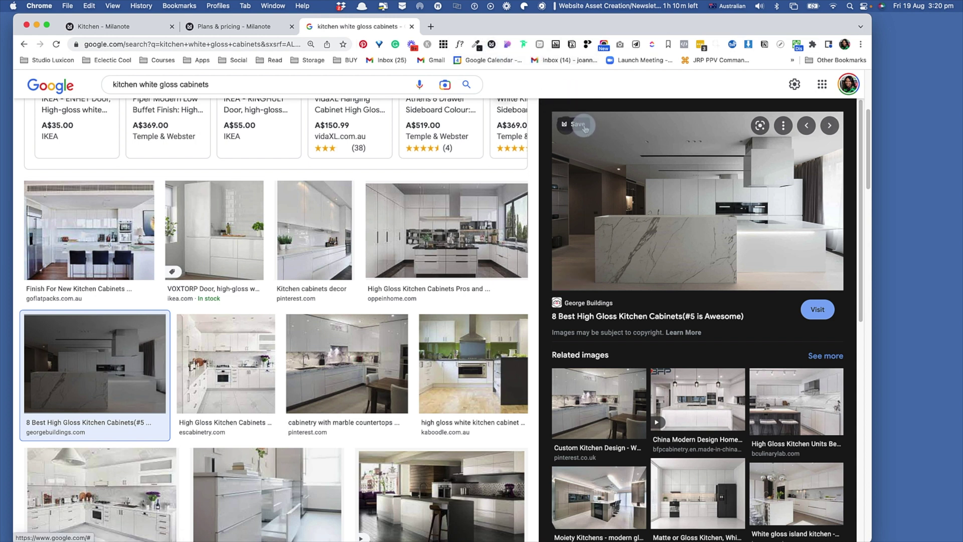
pyautogui.click(583, 129)
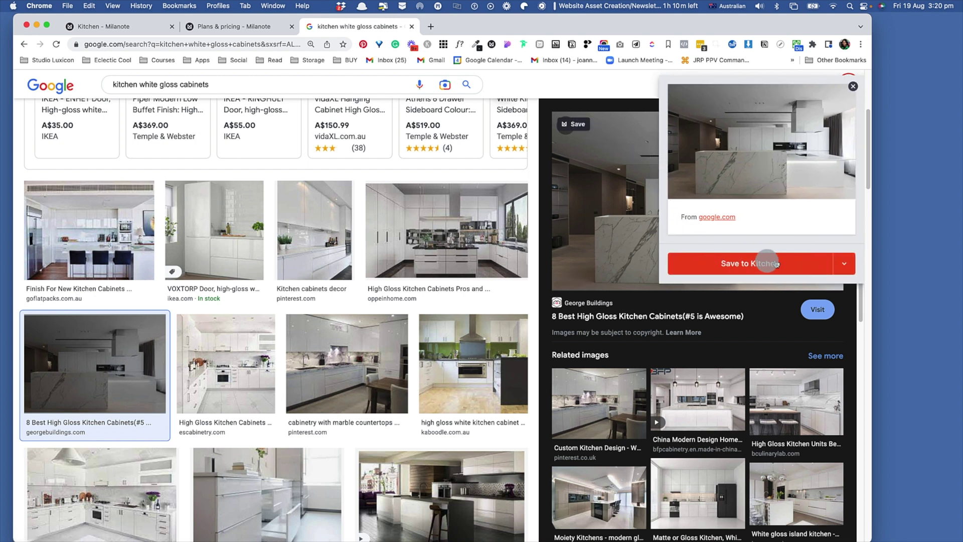
pyautogui.click(844, 265)
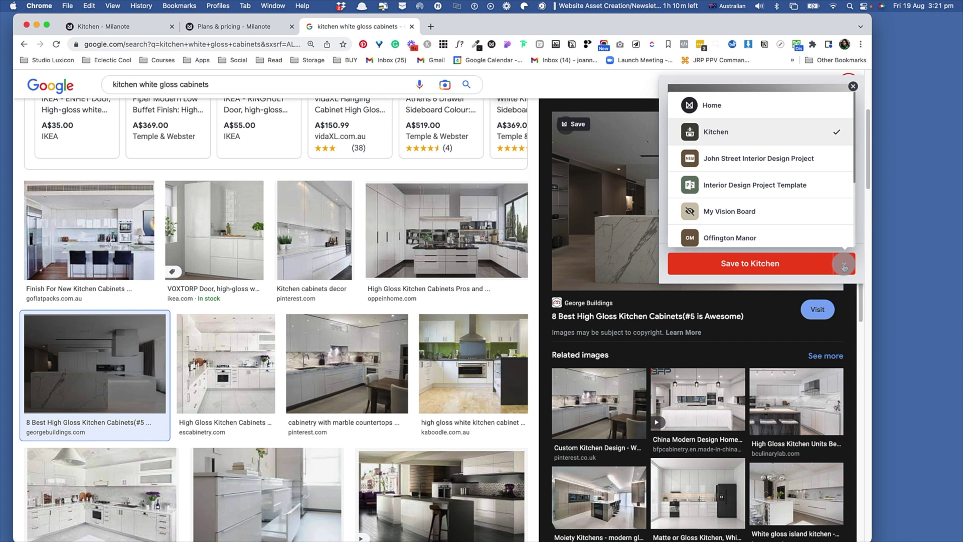
pyautogui.click(732, 266)
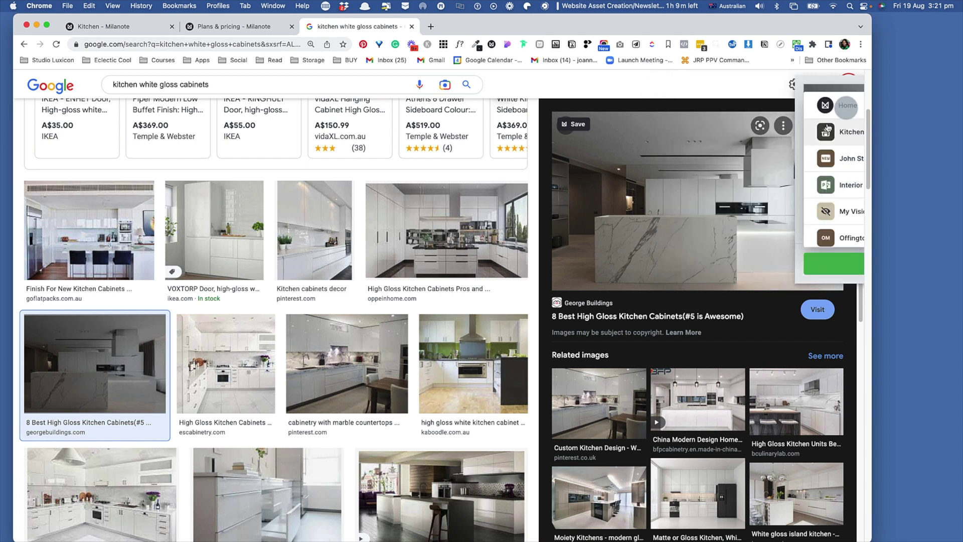
# Return to the Kitchen board and place the unsorted kitchen photo in the image placeholder beneath the colour swatches
pyautogui.click(112, 28)
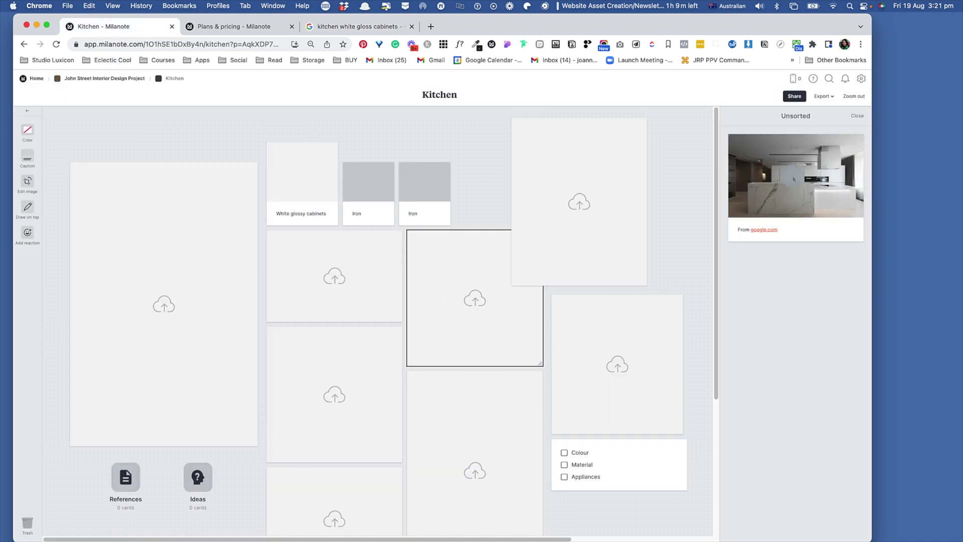
pyautogui.moveTo(795, 176); pyautogui.dragTo(335, 267)
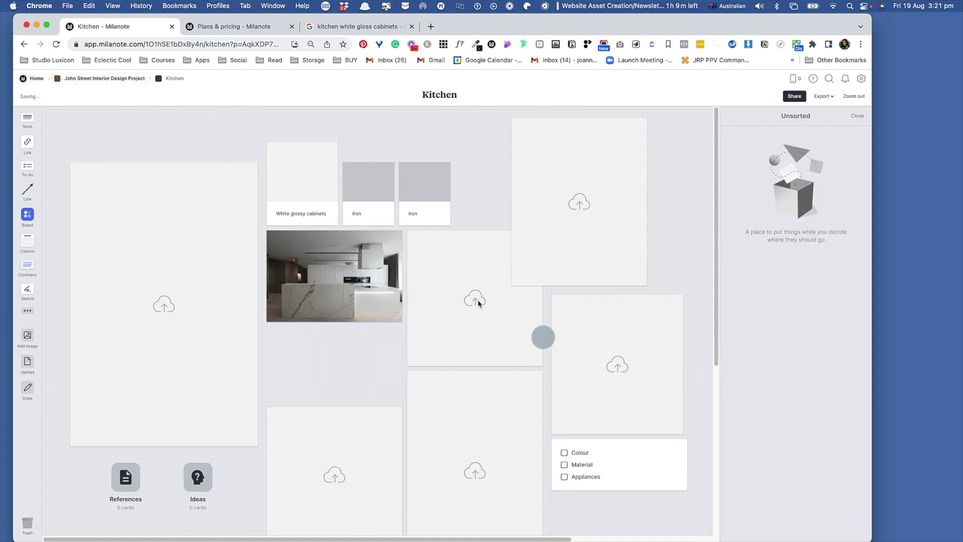
pyautogui.click(381, 307)
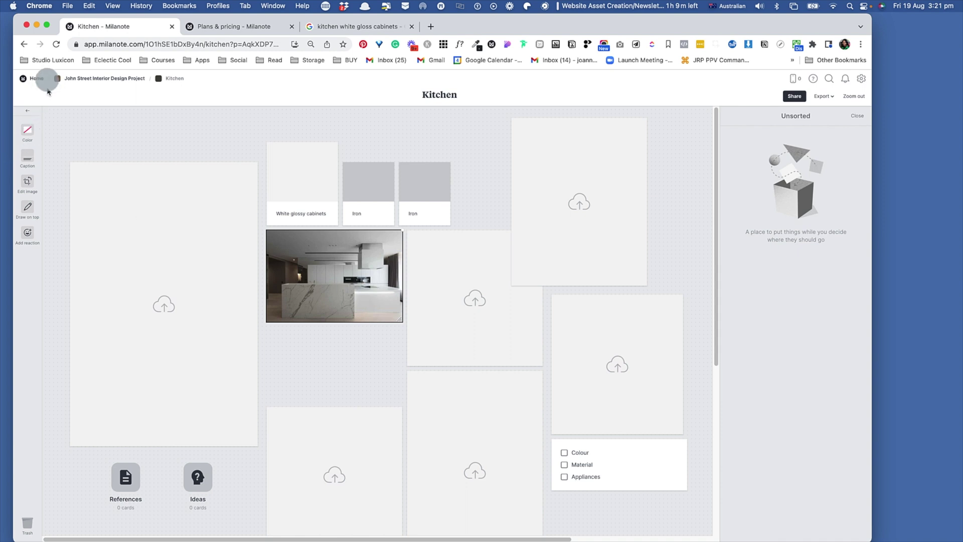
# Add a note directly below the kitchen photo reading "Client would prefer gloss cabinets"
pyautogui.click(331, 365)
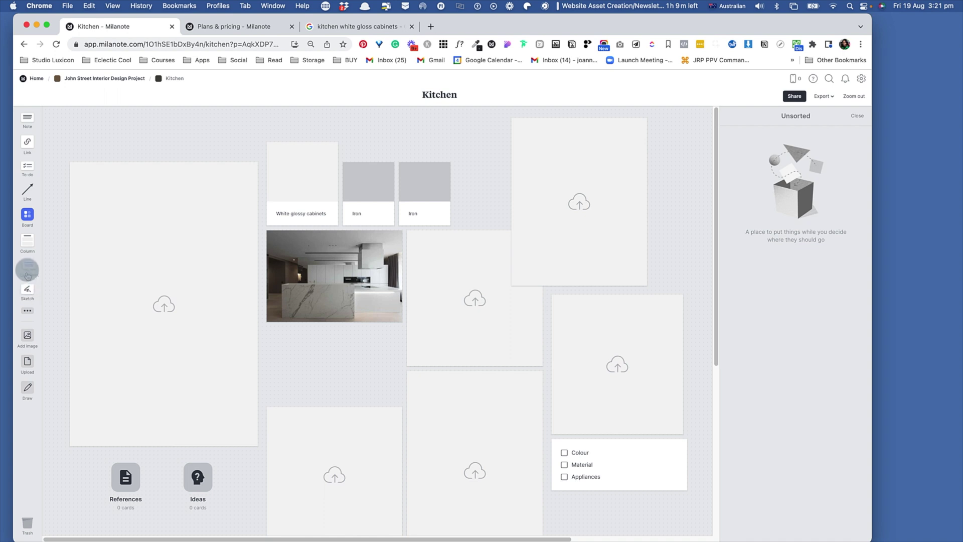
pyautogui.moveTo(29, 120); pyautogui.dragTo(289, 337)
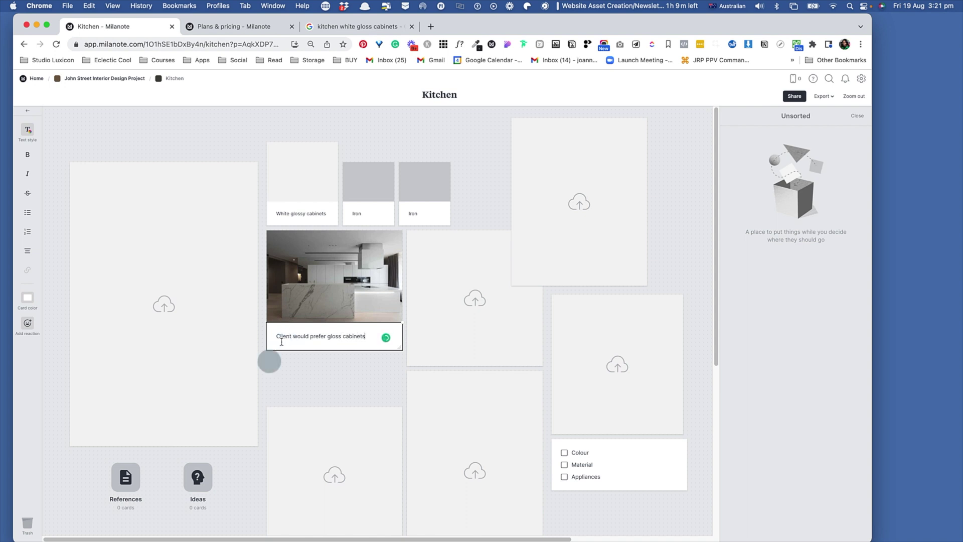
pyautogui.click(268, 380)
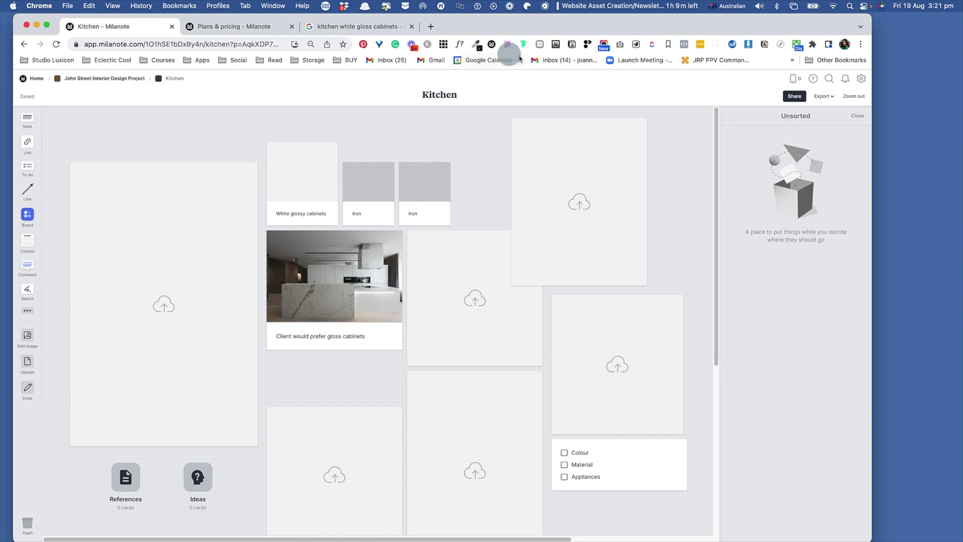
# Find the Winnings appliance website through a Google search in a new browser tab, open it and dismiss its promotional banner
pyautogui.click(431, 27)
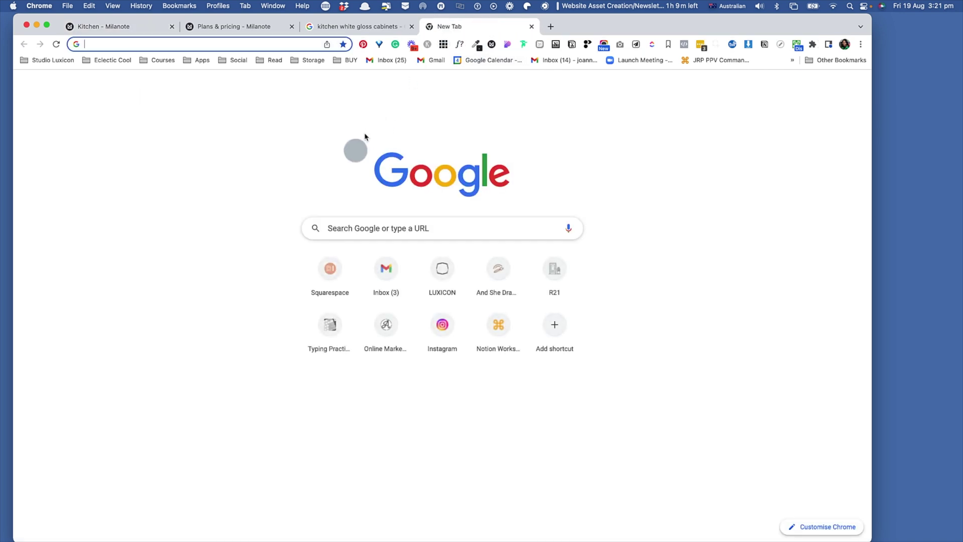
pyautogui.click(354, 229)
pyautogui.write('winnings')
pyautogui.press('Return')
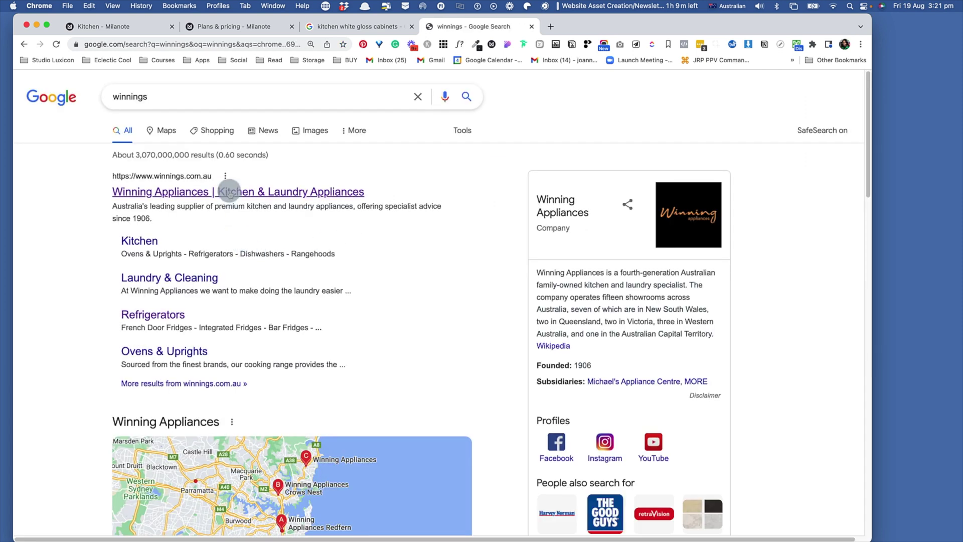
pyautogui.click(229, 191)
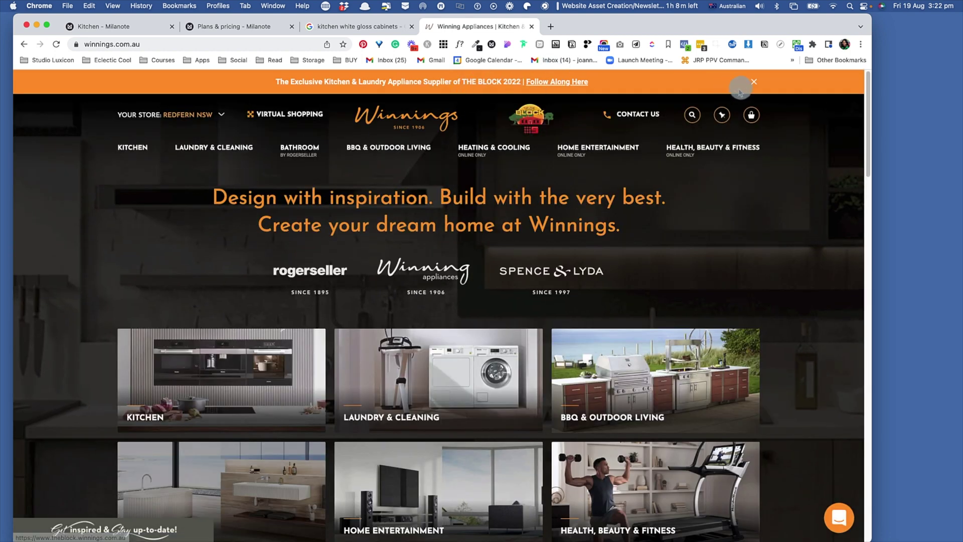
pyautogui.click(751, 81)
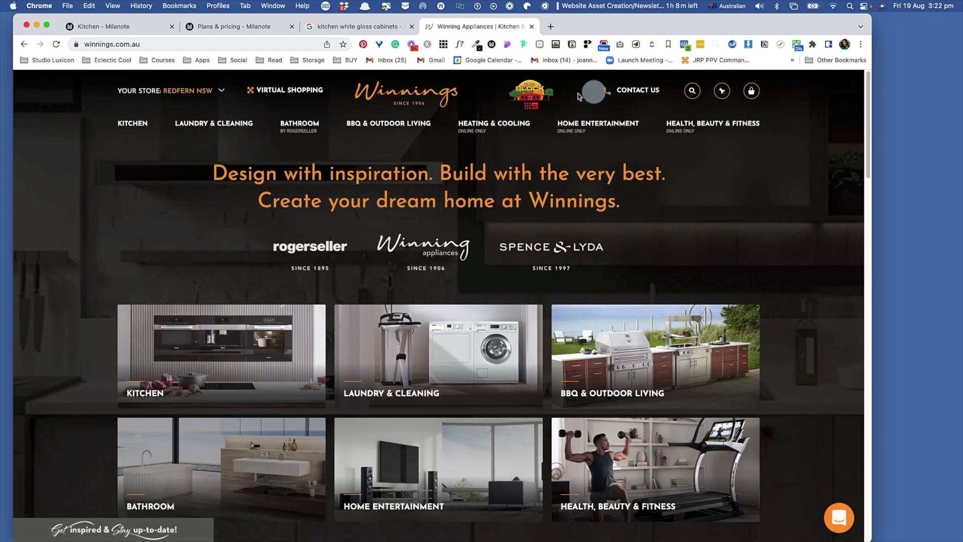
# Search the Winnings site for "miele cook" and open the Miele 80cm Full-Surface Induction Cooktop KM7678FL page
pyautogui.click(694, 93)
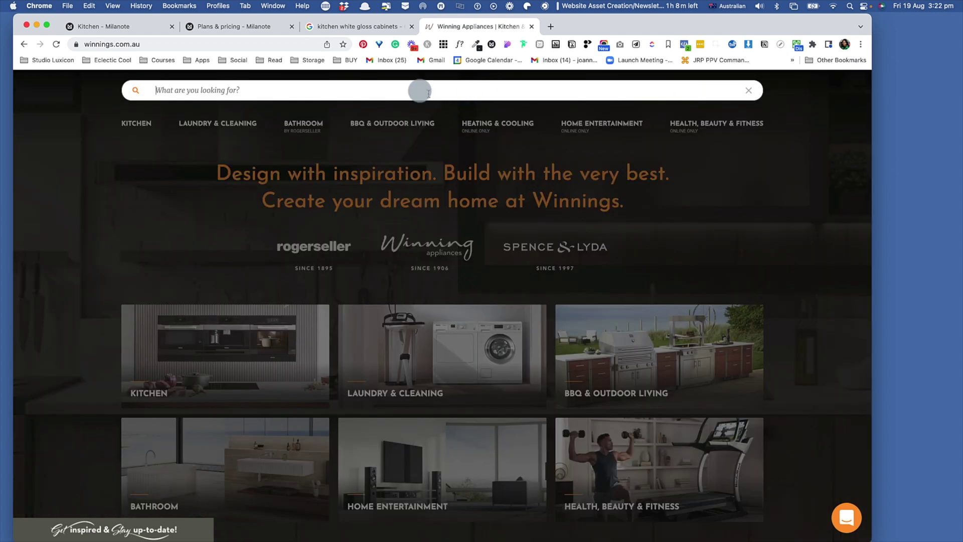
pyautogui.write('miele')
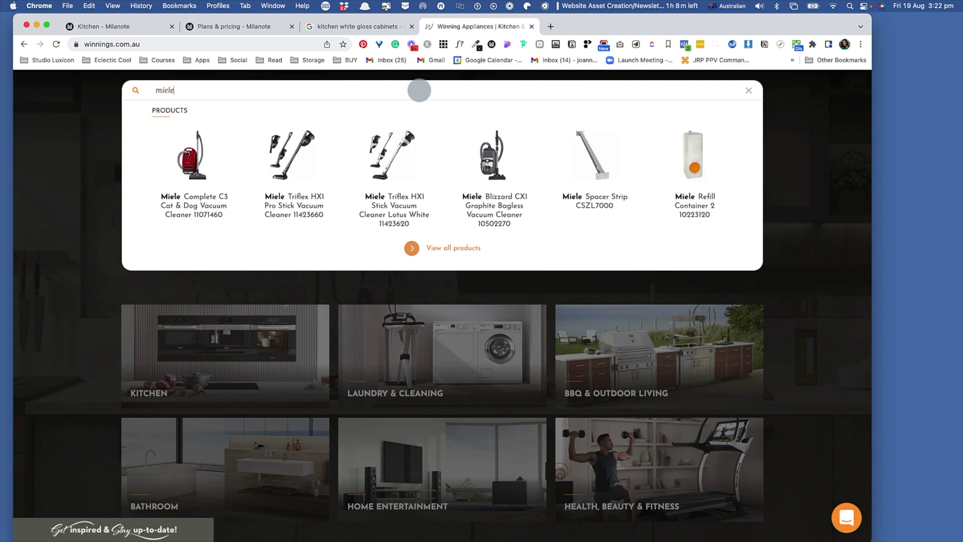
pyautogui.write(' cook')
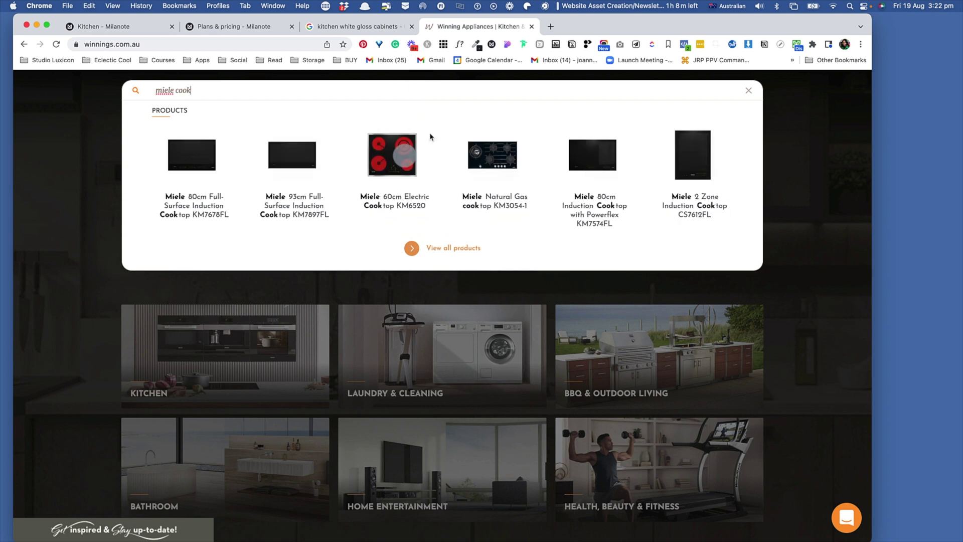
pyautogui.click(203, 216)
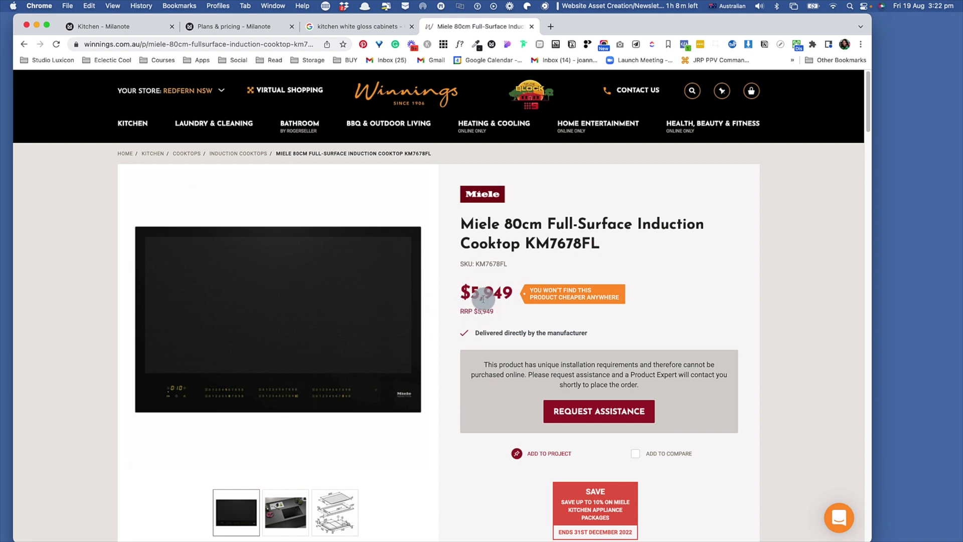
# Save the Miele cooktop's product image to the Kitchen board using the Milanote web clipper
pyautogui.moveTo(183, 182)
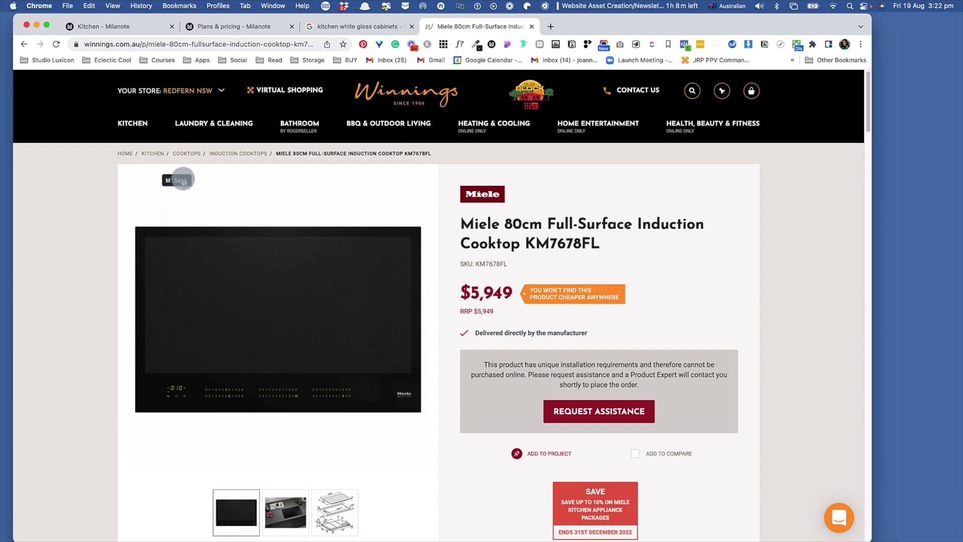
pyautogui.click(183, 181)
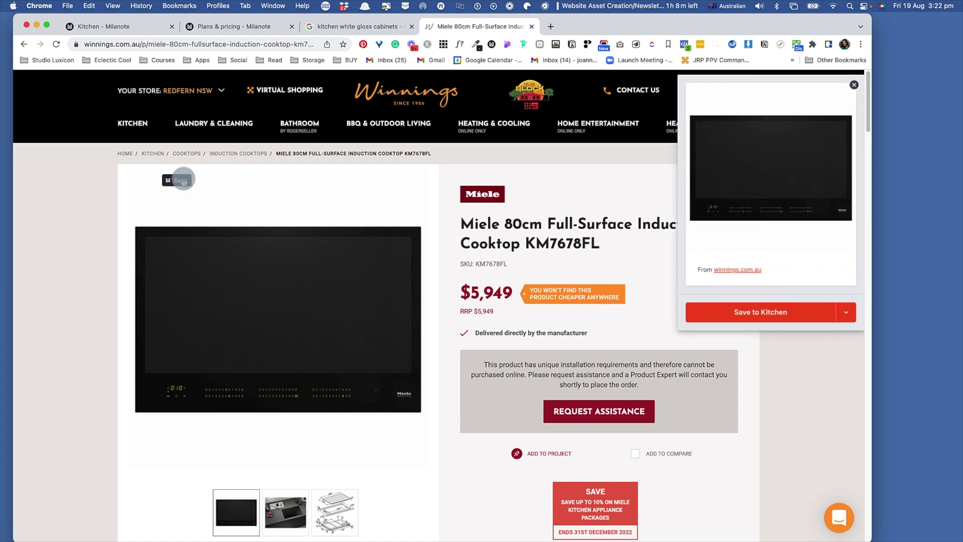
pyautogui.click(731, 317)
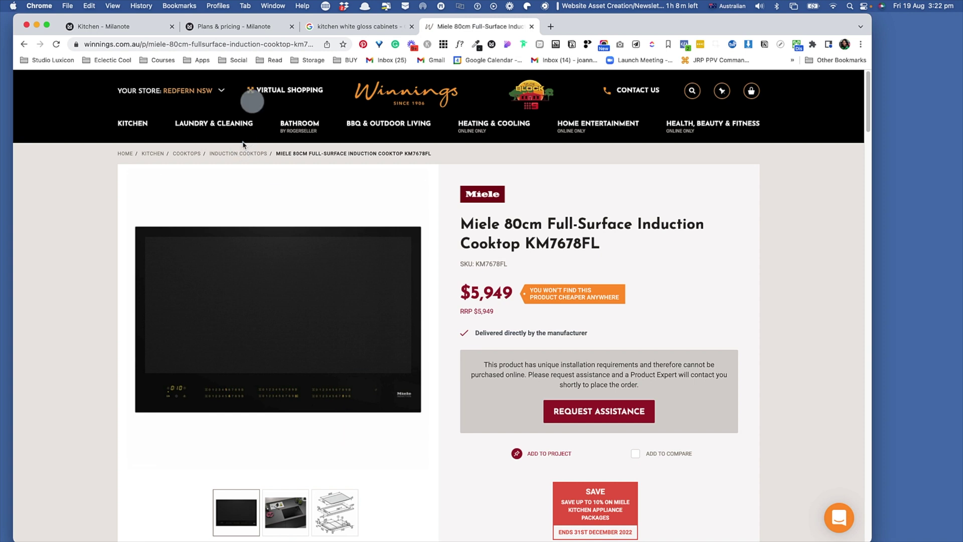
# Search the Winnings site for "miele dishwasher" and open the Miele Under Bench Dishwasher G7104SCUCLST page
pyautogui.click(699, 92)
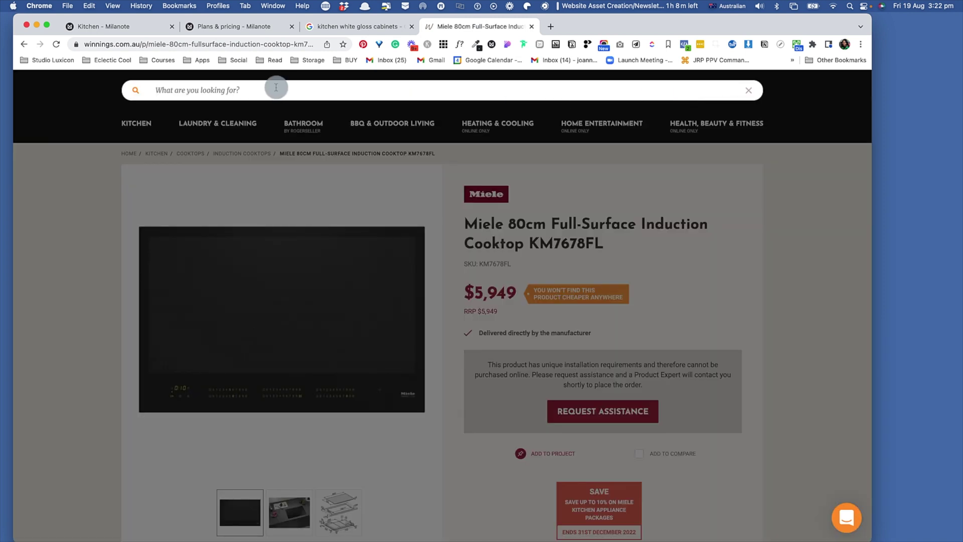
pyautogui.write('miele dishwasher')
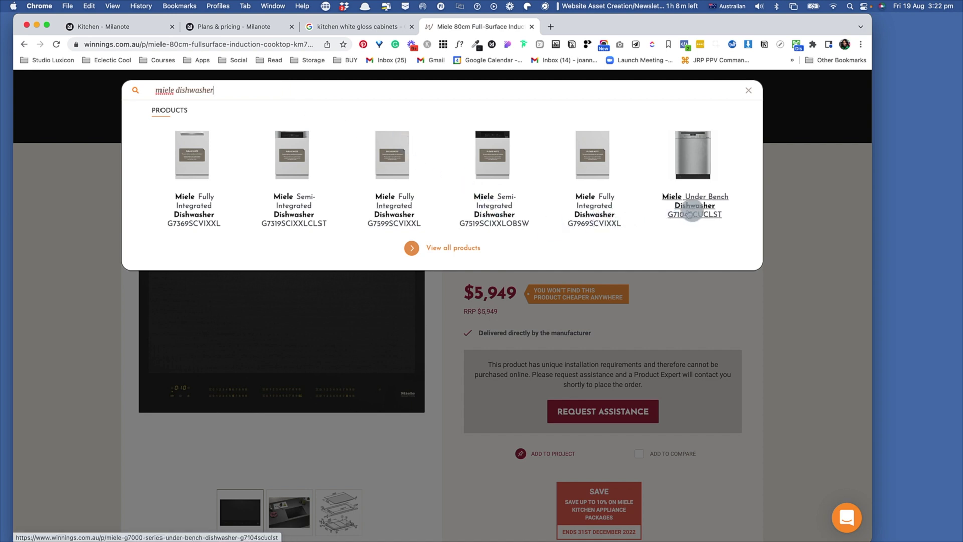
pyautogui.click(697, 213)
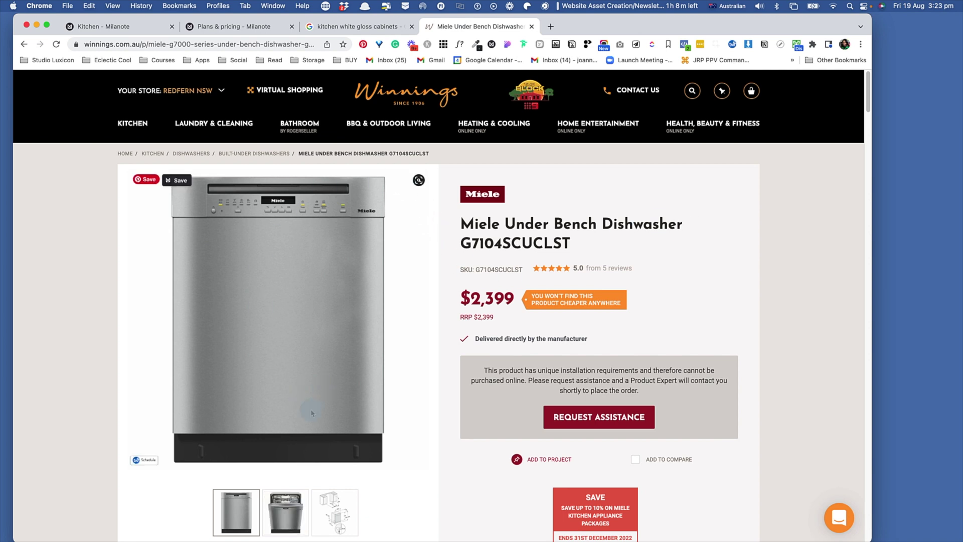
# Clip the Miele dishwasher image to the Kitchen board and place the cooktop and dishwasher images in its empty image placeholders
pyautogui.click(177, 182)
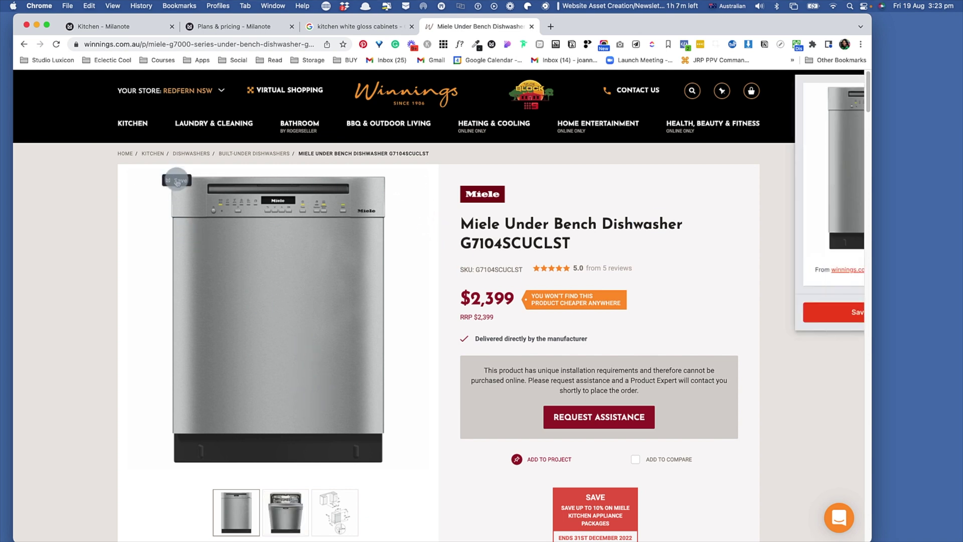
pyautogui.click(808, 310)
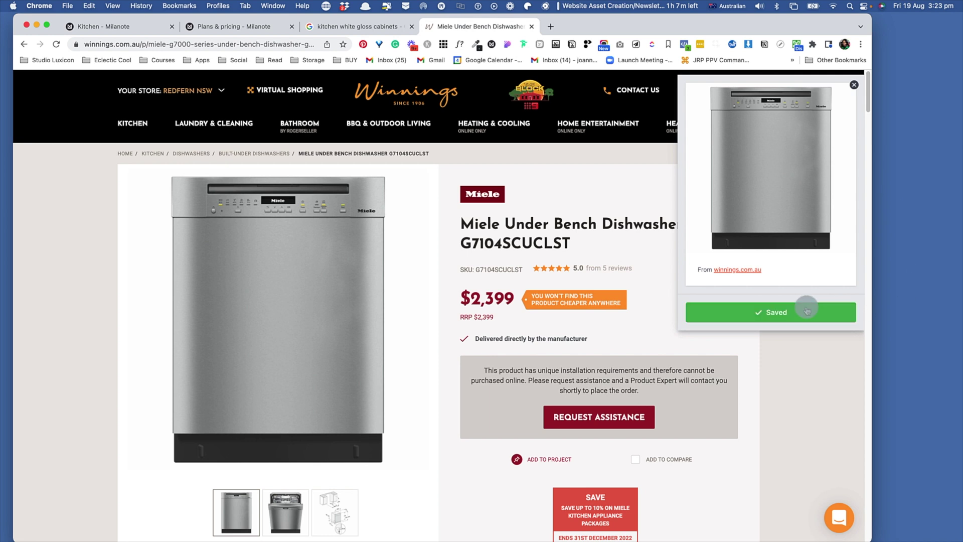
pyautogui.click(137, 25)
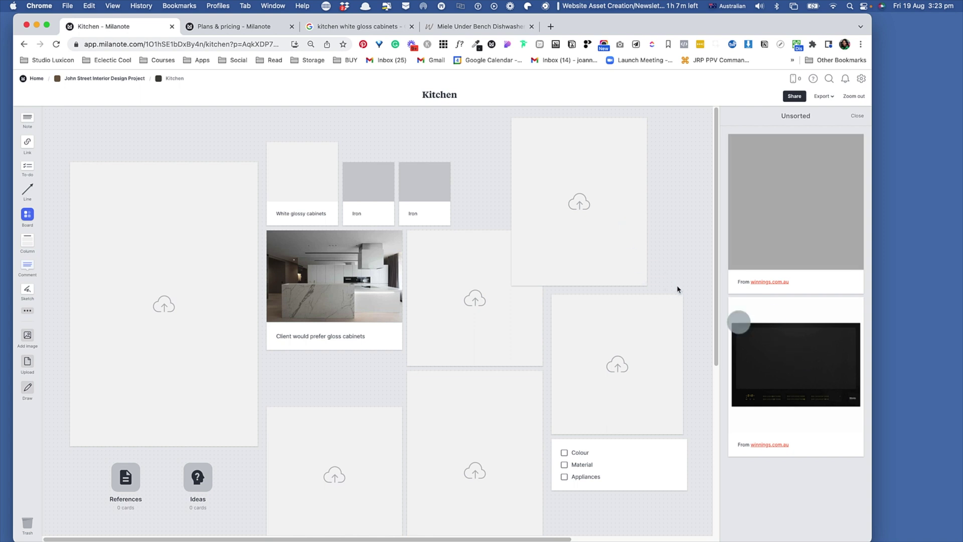
pyautogui.moveTo(757, 361); pyautogui.dragTo(575, 349)
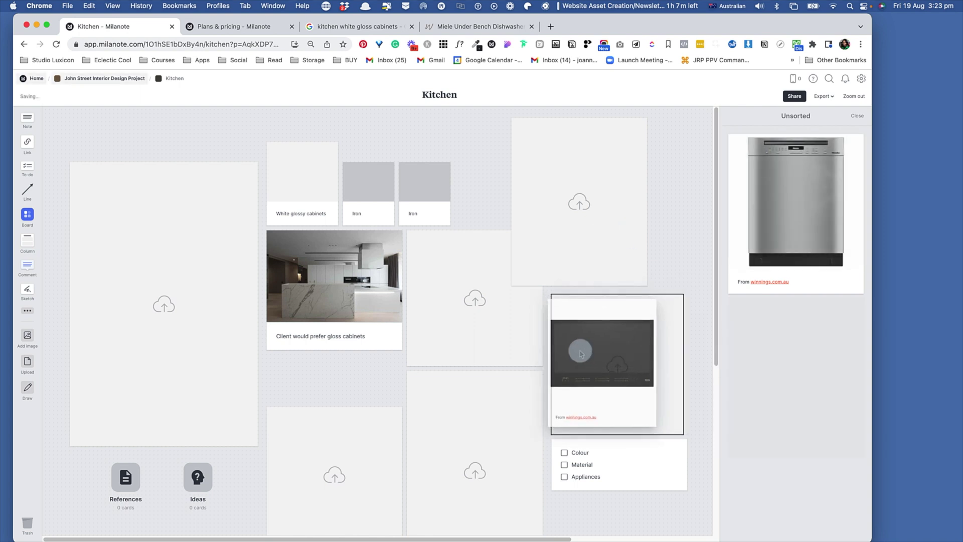
pyautogui.moveTo(689, 226); pyautogui.dragTo(537, 262)
# Move the upper empty placeholder out of the way, place the dishwasher image above the cooktop, and set the to-do list beside the kitchen photo
pyautogui.click(566, 244)
pyautogui.moveTo(574, 226); pyautogui.dragTo(233, 517)
pyautogui.moveTo(478, 309); pyautogui.dragTo(620, 233)
pyautogui.moveTo(632, 468); pyautogui.dragTo(484, 262)
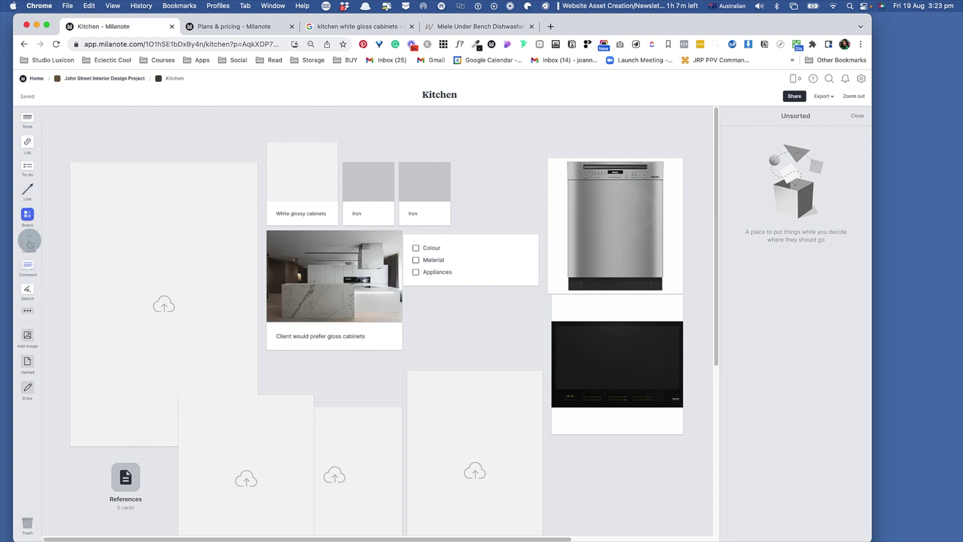
# Add a column above the appliance images and place the dishwasher and cooktop images inside it, with the dishwasher first
pyautogui.moveTo(29, 245); pyautogui.dragTo(562, 133)
pyautogui.moveTo(592, 216)
pyautogui.mouseDown()
pyautogui.moveTo(600, 211)
pyautogui.moveTo(588, 213)
pyautogui.moveTo(592, 206)
pyautogui.mouseUp()
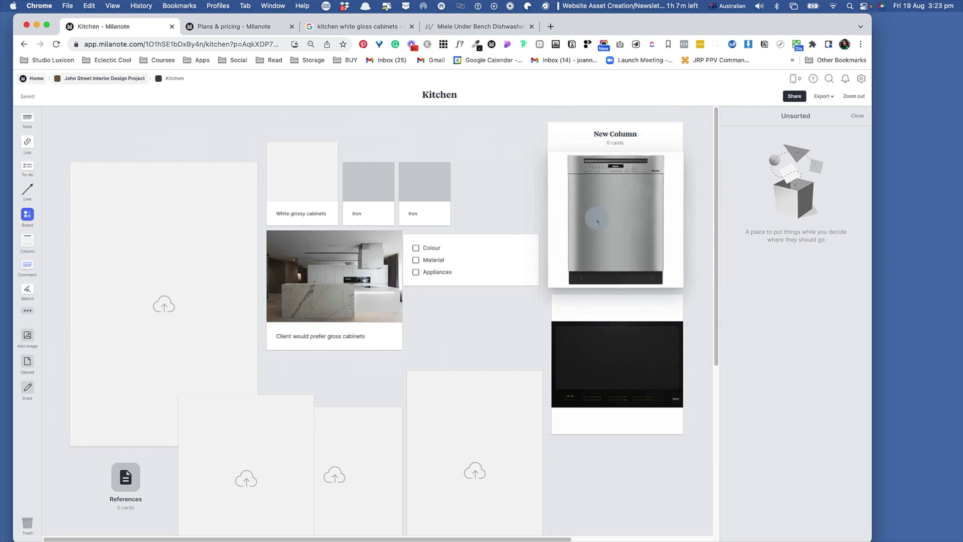
pyautogui.moveTo(636, 345); pyautogui.dragTo(618, 145)
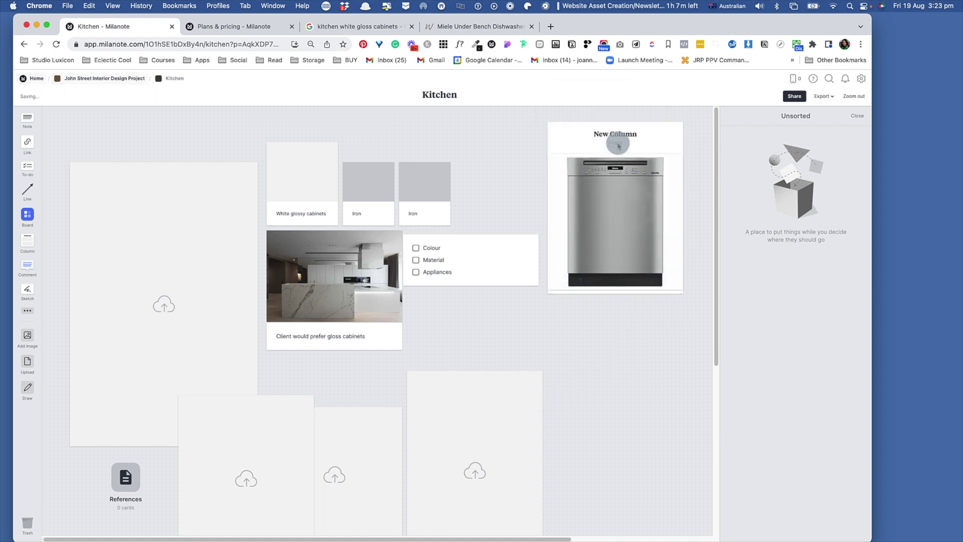
pyautogui.click(610, 172)
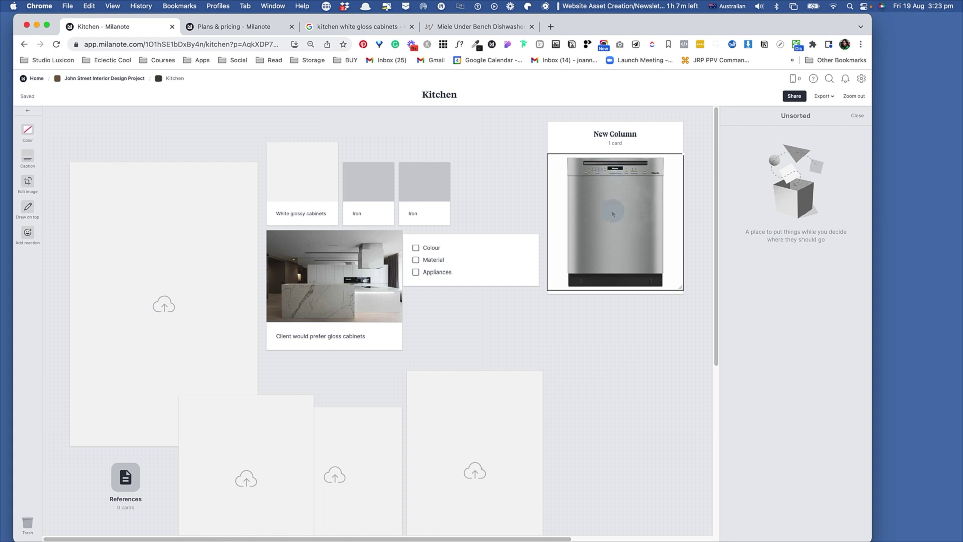
pyautogui.moveTo(612, 214); pyautogui.dragTo(612, 272)
pyautogui.click(671, 510)
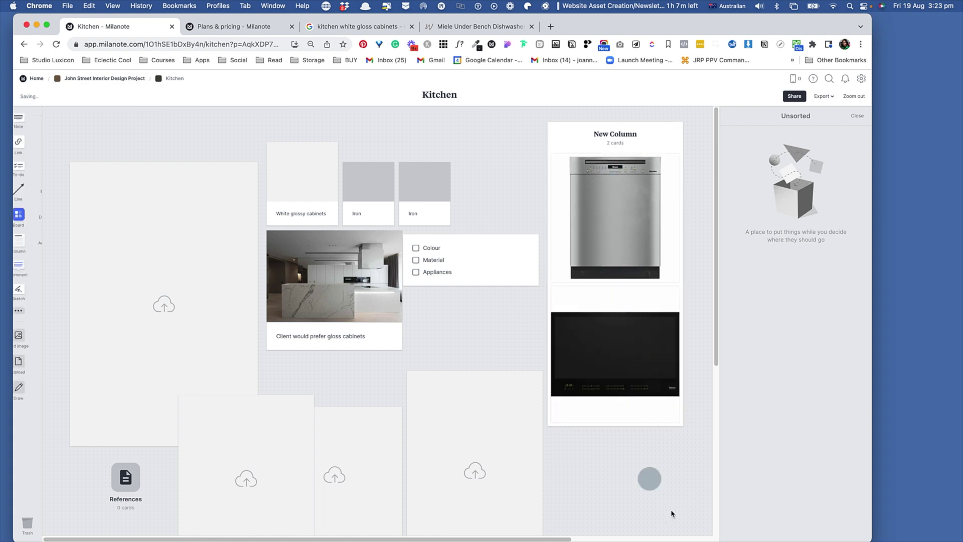
# Title the new column Appliances with a gold-brown colour strip, and shift the column slightly to the right
pyautogui.click(614, 144)
pyautogui.click(616, 134)
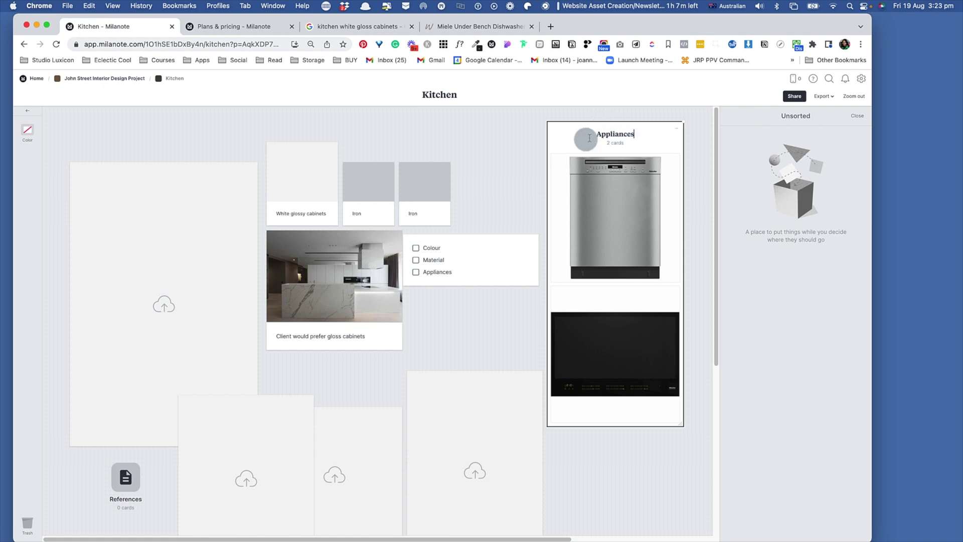
pyautogui.click(27, 129)
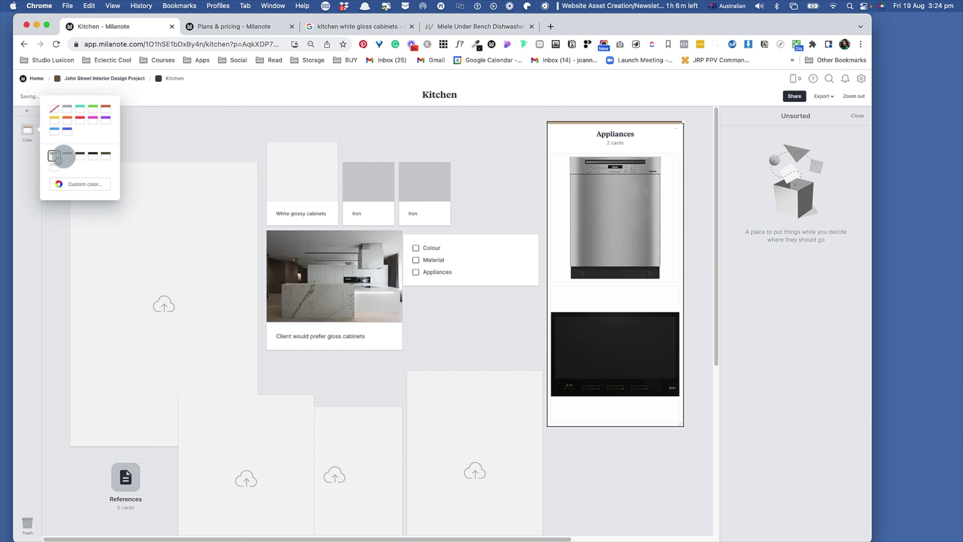
pyautogui.click(502, 388)
pyautogui.click(609, 449)
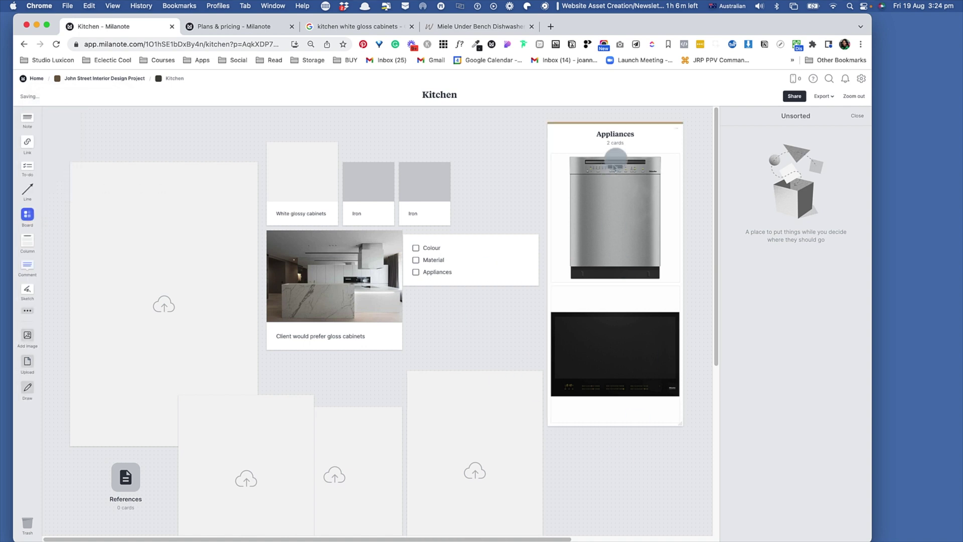
pyautogui.moveTo(619, 143)
pyautogui.mouseDown()
pyautogui.moveTo(613, 280)
pyautogui.moveTo(611, 159)
pyautogui.moveTo(641, 146)
pyautogui.moveTo(626, 142)
pyautogui.mouseUp()
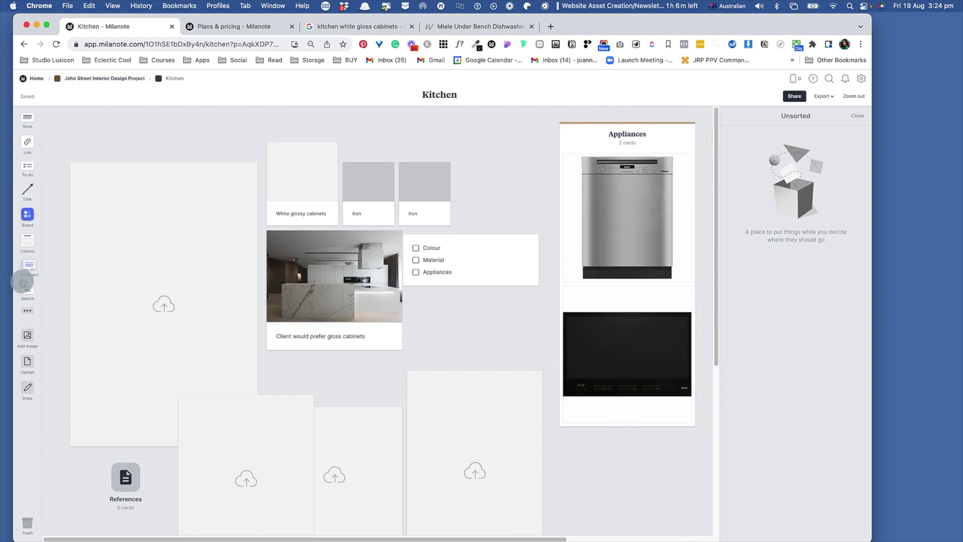
# Add a note beneath the dishwasher image containing the product name copied from the Winnings page, "Miele Under Bench Dishwasher G7104SCUCLST"
pyautogui.moveTo(28, 275); pyautogui.dragTo(573, 291)
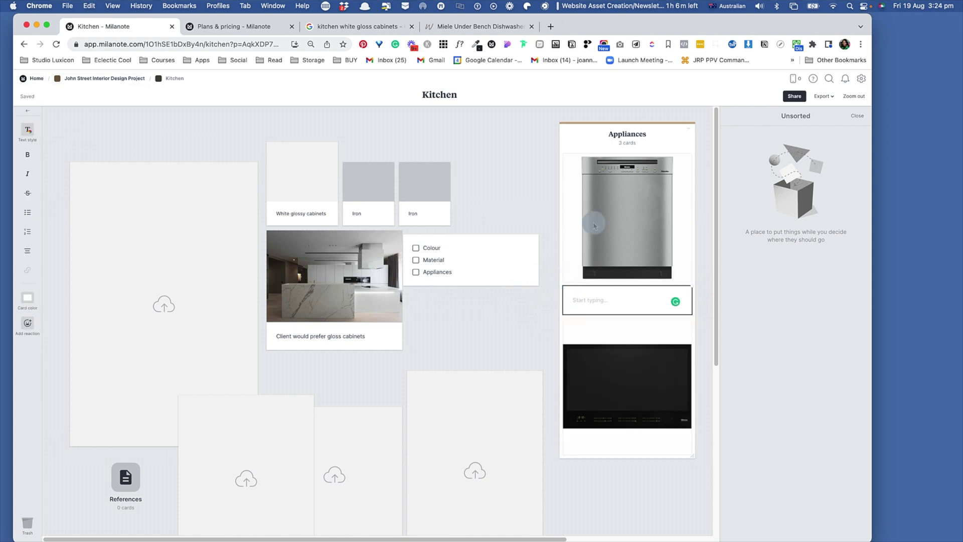
pyautogui.click(594, 226)
pyautogui.click(464, 26)
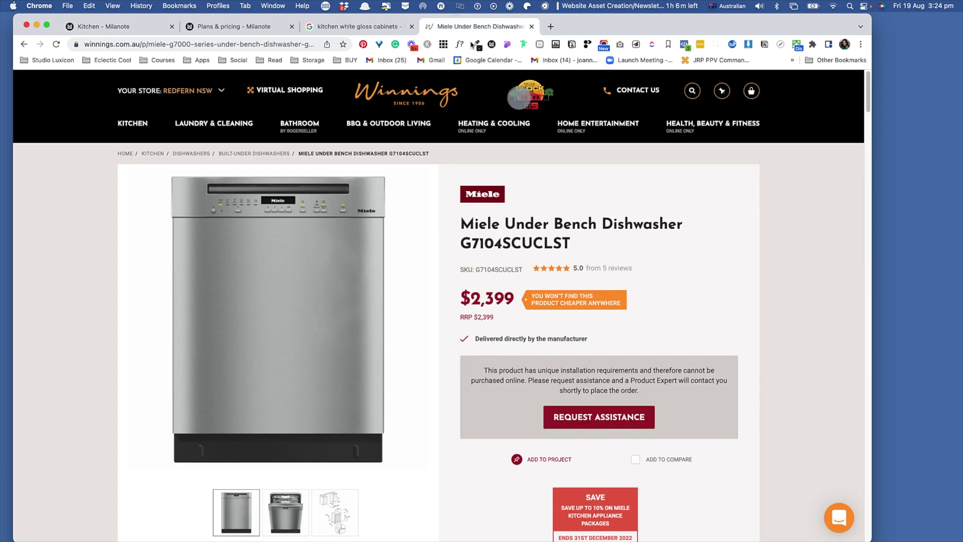
pyautogui.moveTo(604, 248); pyautogui.dragTo(424, 221)
pyautogui.press('super+c')
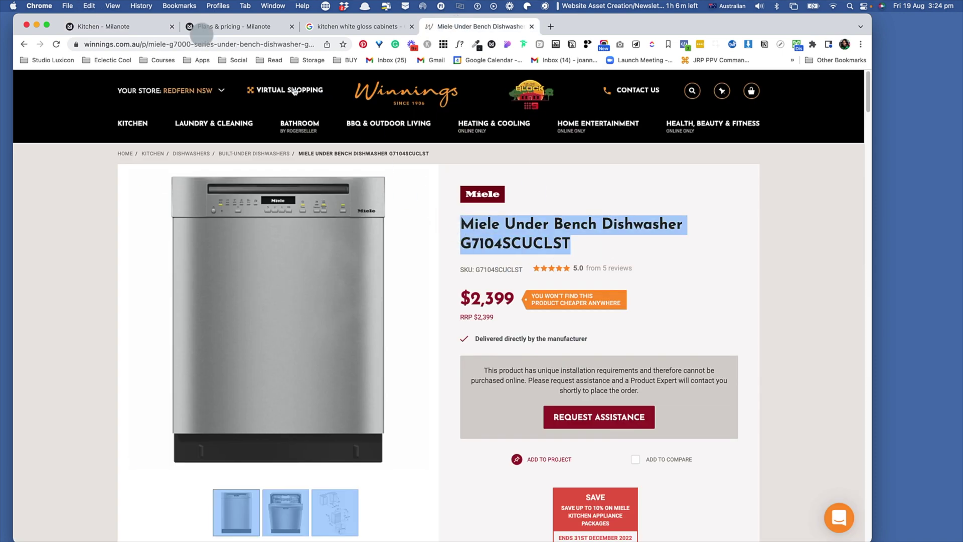
pyautogui.click(151, 27)
pyautogui.click(598, 301)
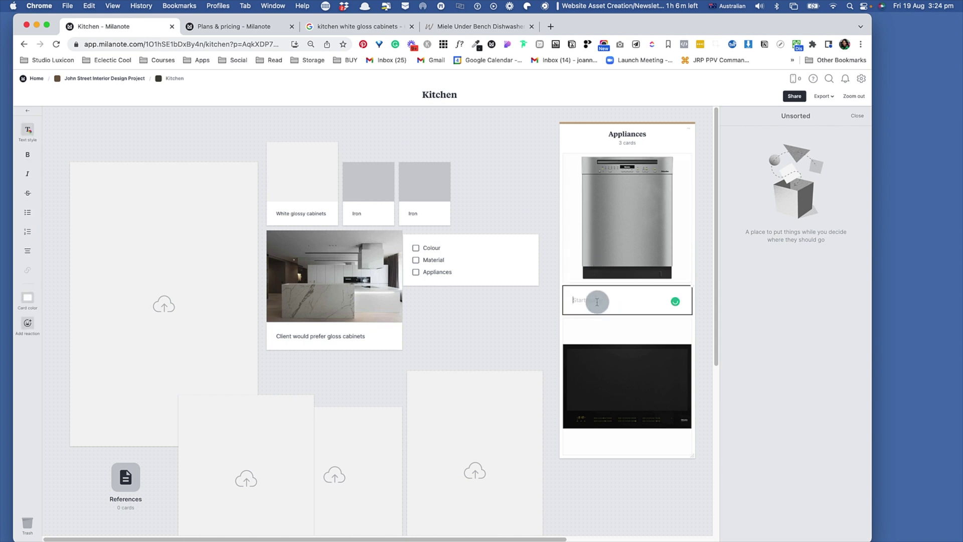
pyautogui.press('super+v')
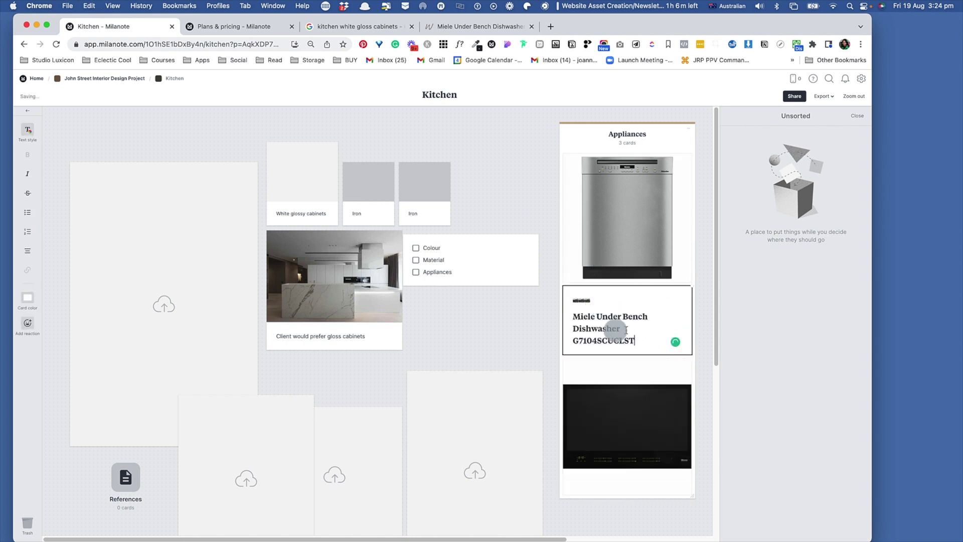
pyautogui.click(535, 331)
# Preview the dishwasher image from the Appliances column at full size and close the preview
pyautogui.click(623, 334)
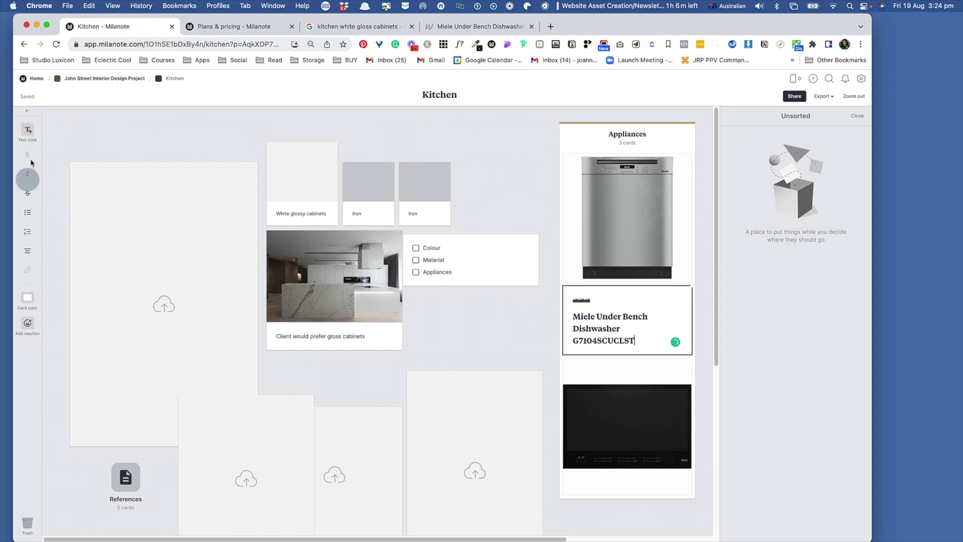
pyautogui.click(537, 196)
pyautogui.doubleClick(604, 202)
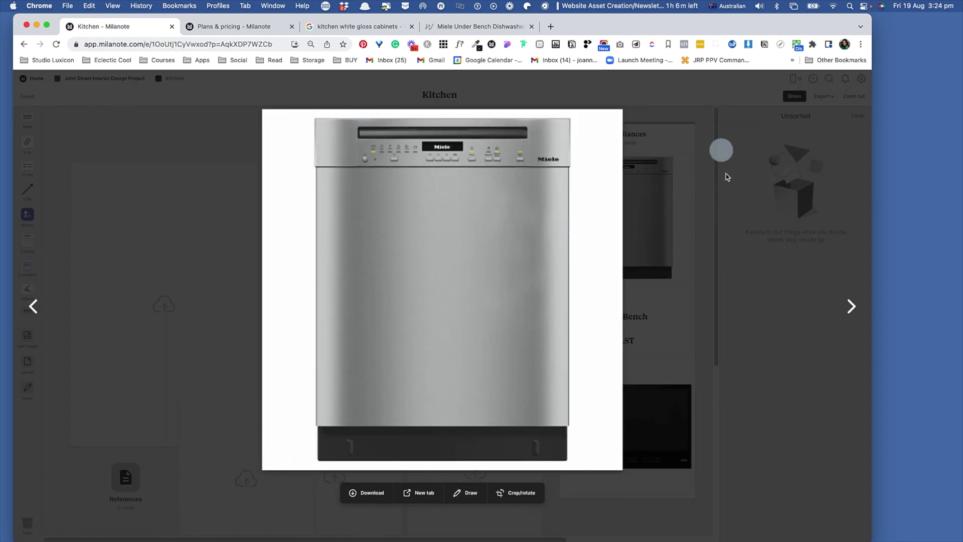
pyautogui.click(651, 93)
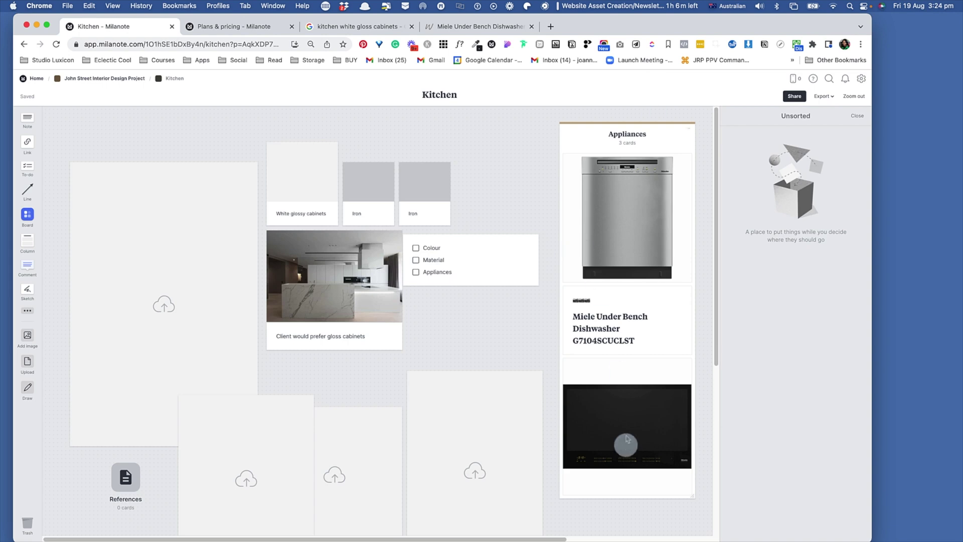
# Add a note beneath the cooktop image containing the product name copied from its Winnings page, "Miele 80cm Full-Surface Induction Cooktop KM7678FL"
pyautogui.scroll(-5, 632, 437)
pyautogui.click(435, 25)
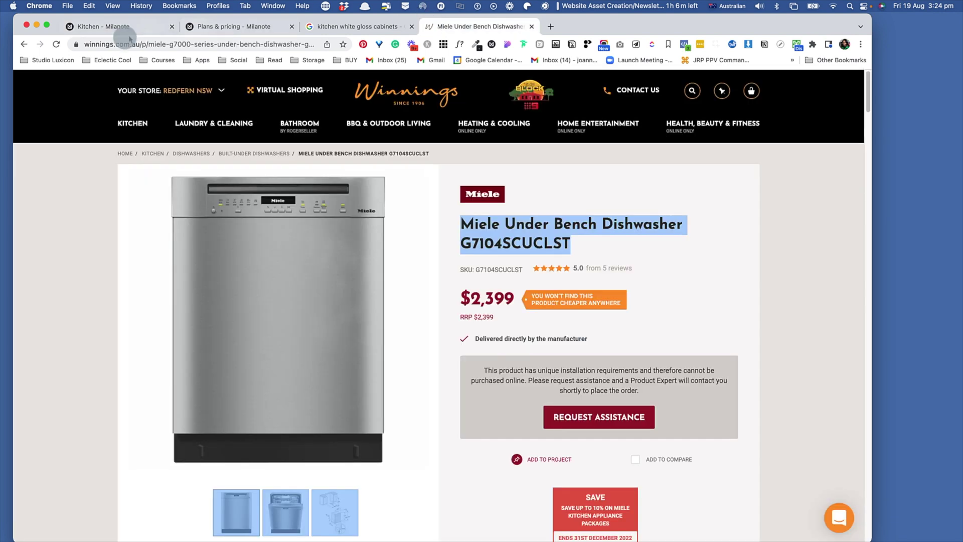
pyautogui.click(24, 45)
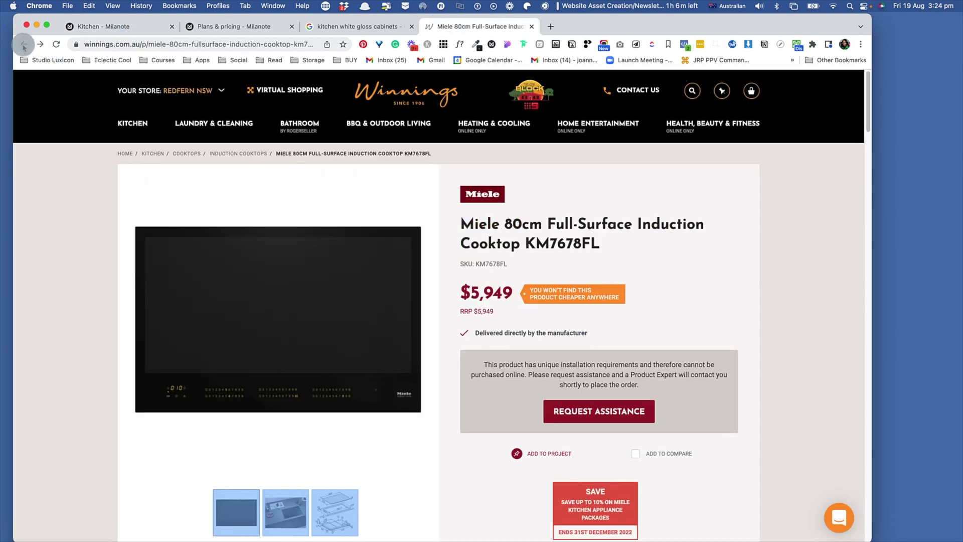
pyautogui.moveTo(602, 240); pyautogui.dragTo(467, 221)
pyautogui.press('super+c')
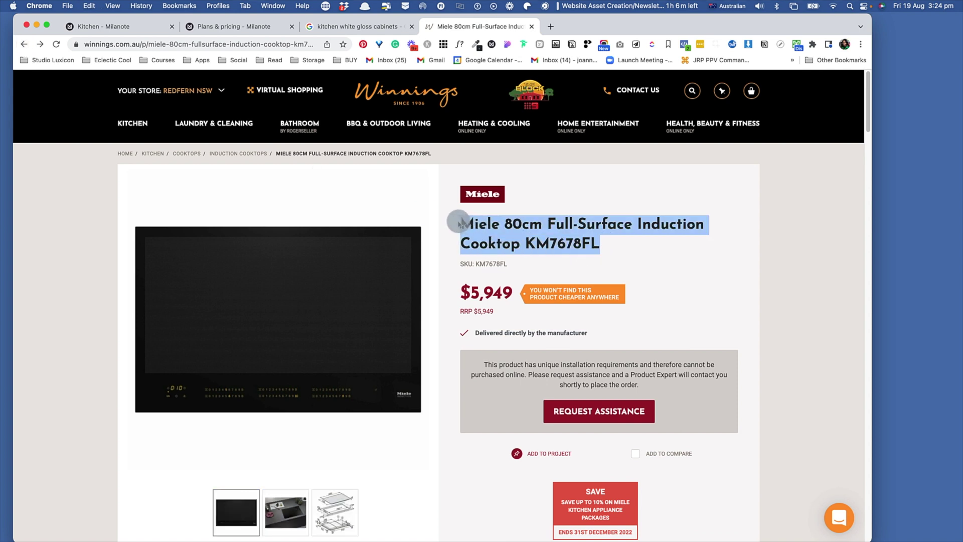
pyautogui.click(133, 25)
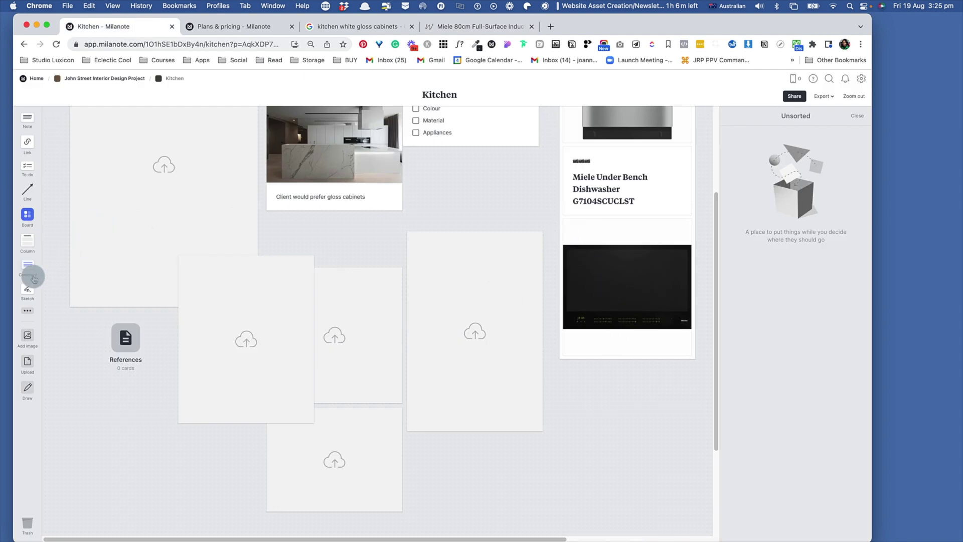
pyautogui.moveTo(29, 123); pyautogui.dragTo(572, 369)
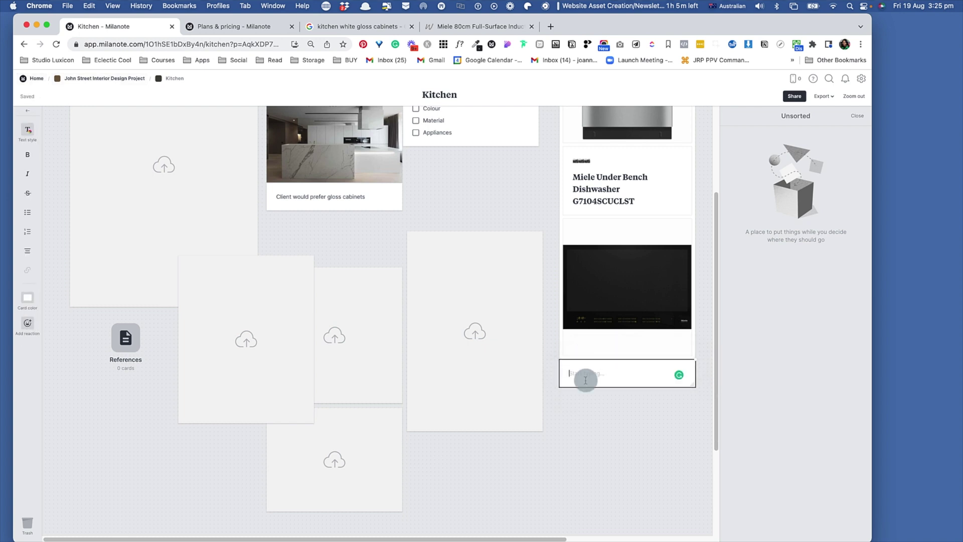
pyautogui.press('super+v')
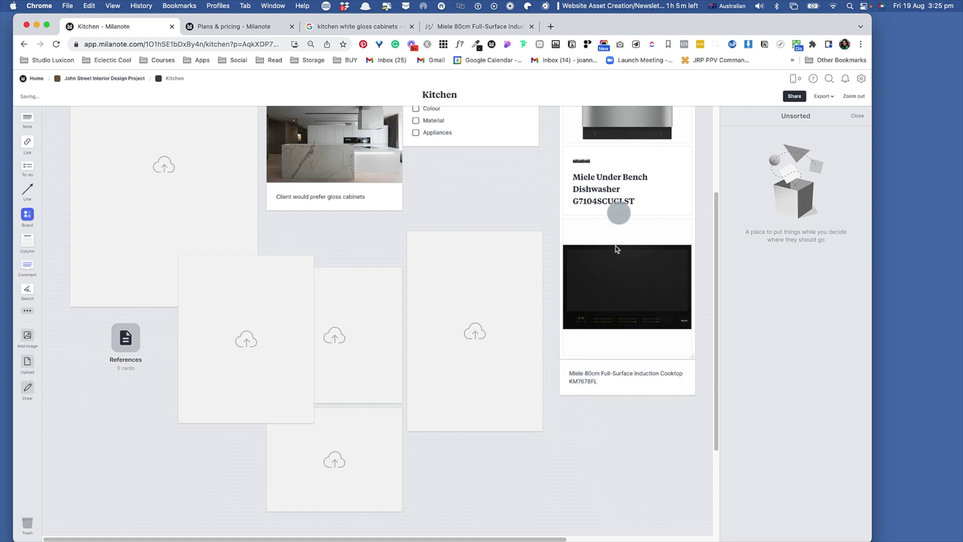
# Change the product name in the dishwasher note from a large heading to the Normal text style
pyautogui.tripleClick(620, 195)
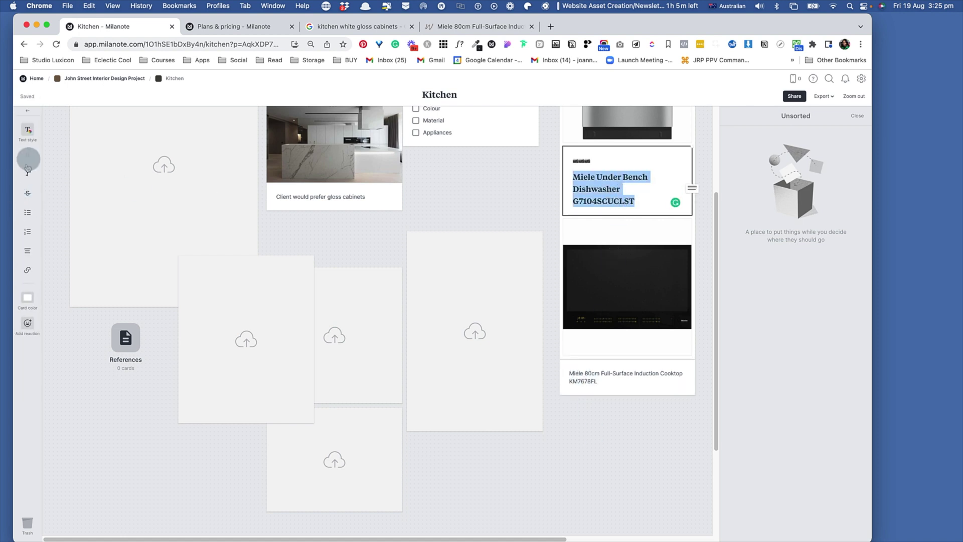
pyautogui.click(29, 129)
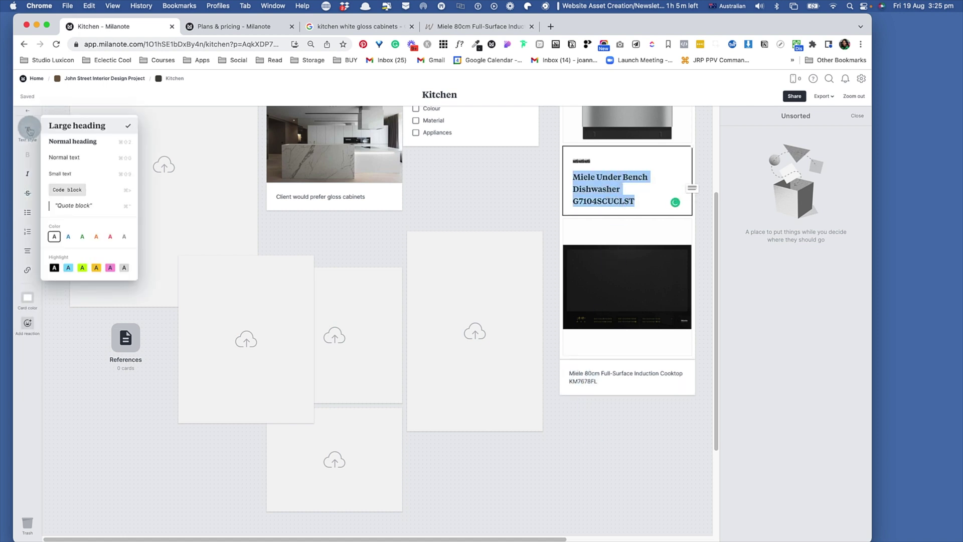
pyautogui.click(72, 164)
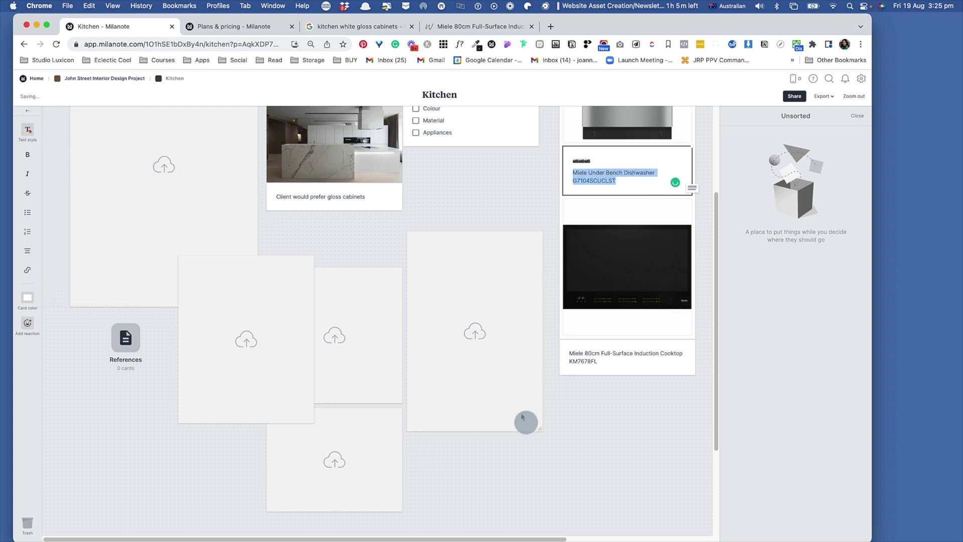
pyautogui.click(568, 448)
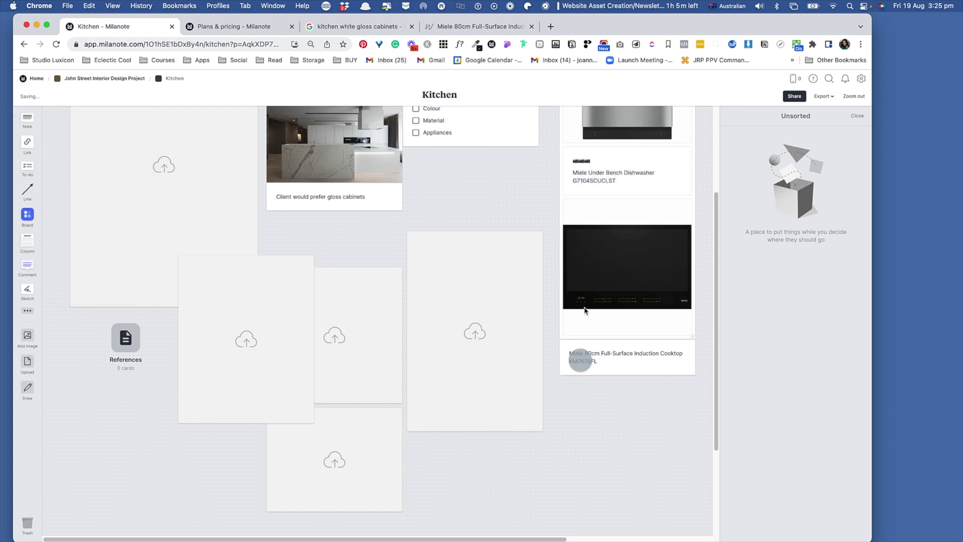
# Move the empty image placeholder covering the Ideas board to the free space below References and Ideas, and select the References board
pyautogui.scroll(-2, 592, 376)
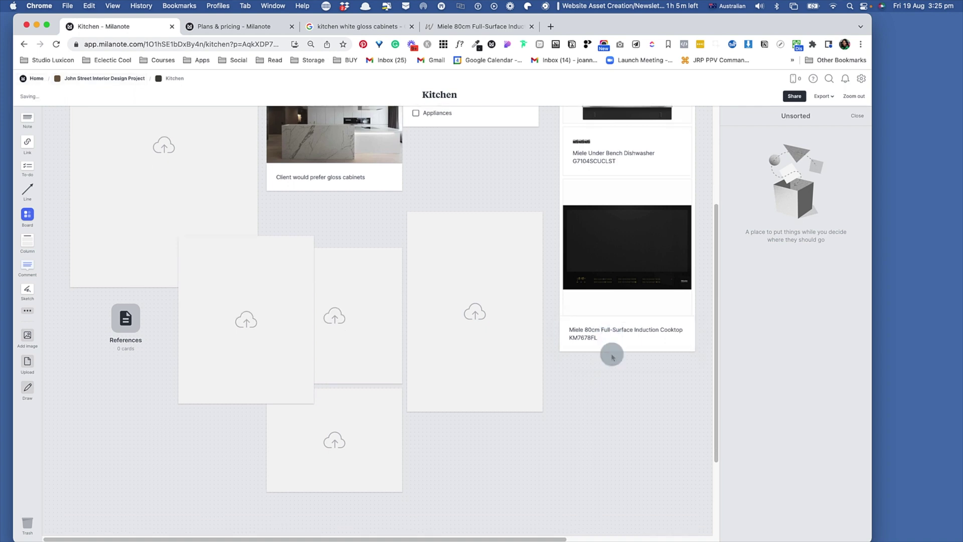
pyautogui.scroll(5, 259, 394)
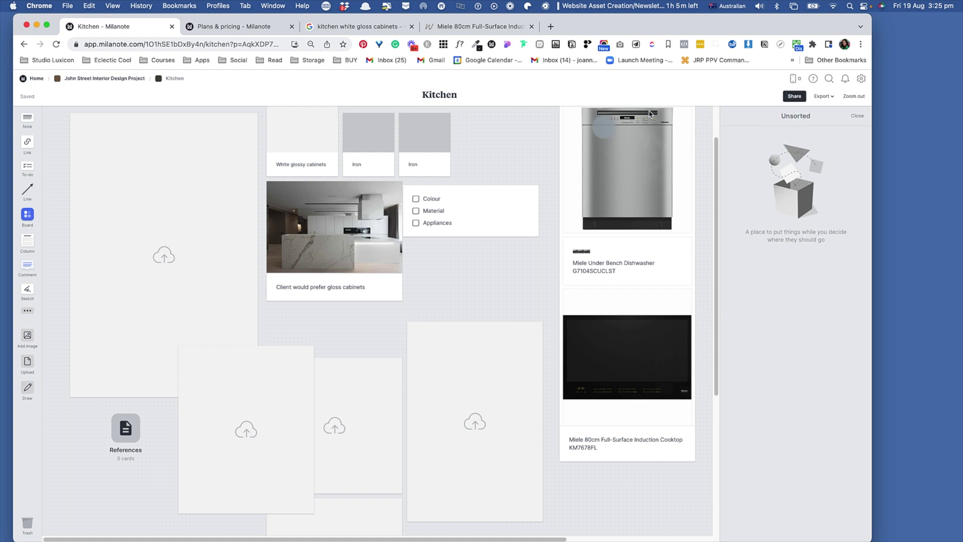
pyautogui.scroll(-1, 391, 290)
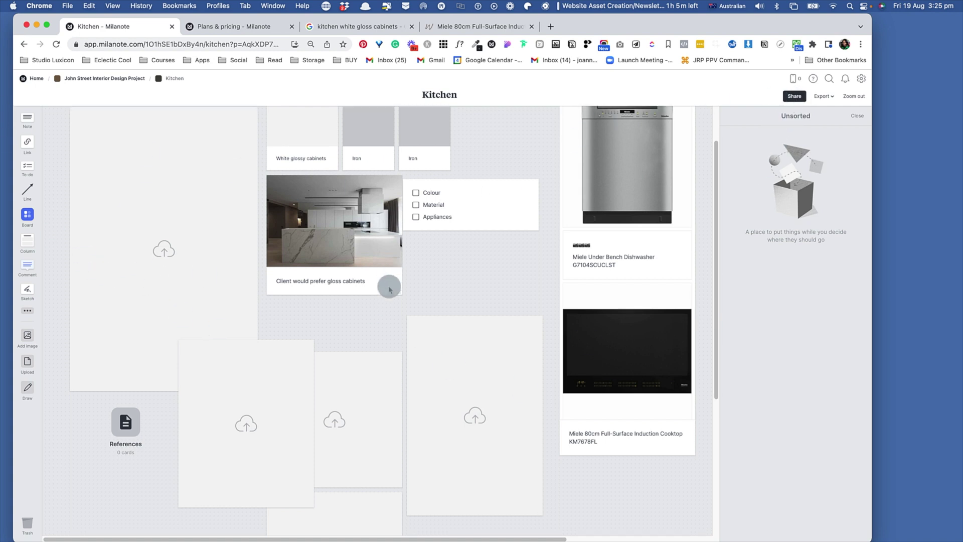
pyautogui.scroll(-4, 390, 289)
pyautogui.moveTo(271, 297); pyautogui.dragTo(182, 430)
pyautogui.click(133, 344)
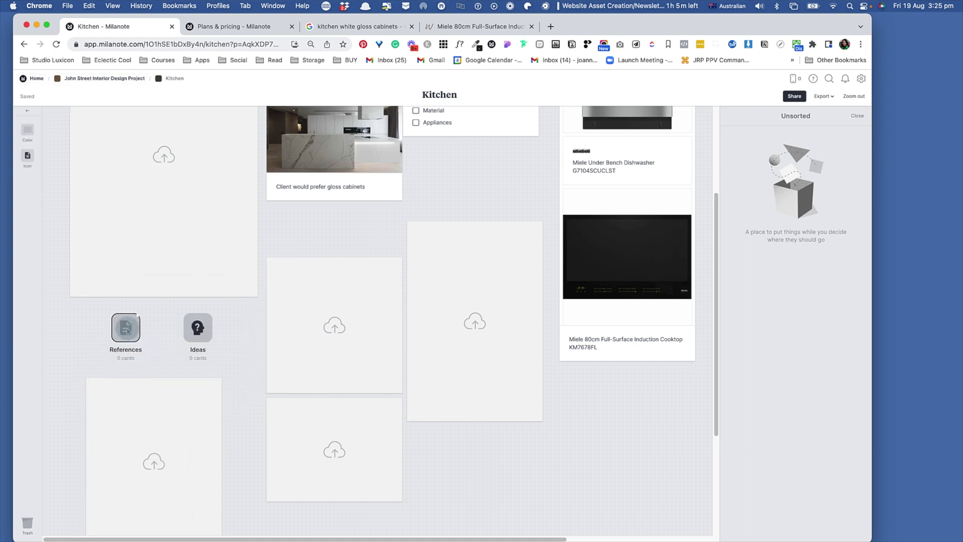
# Open the References board inside the Kitchen board and view the additional card types available there
pyautogui.doubleClick(127, 331)
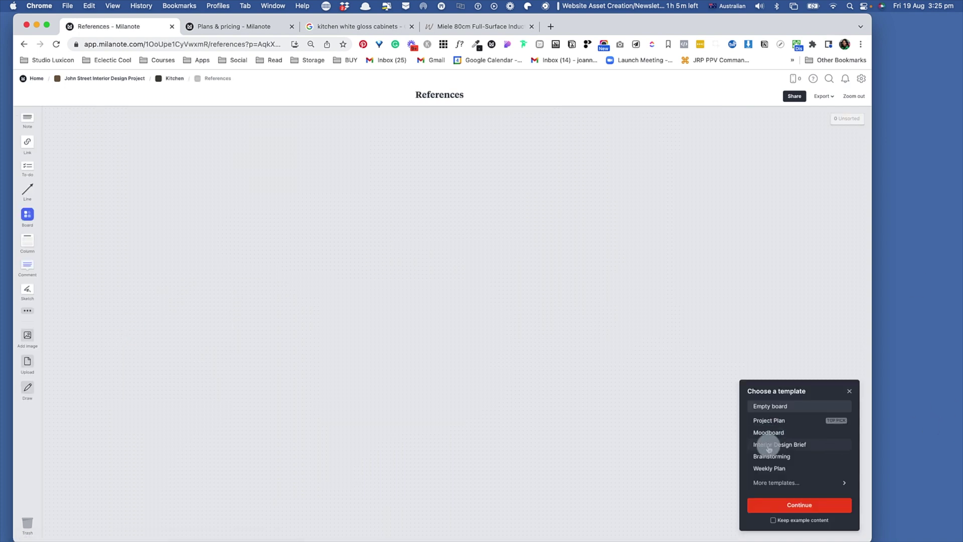
pyautogui.click(35, 272)
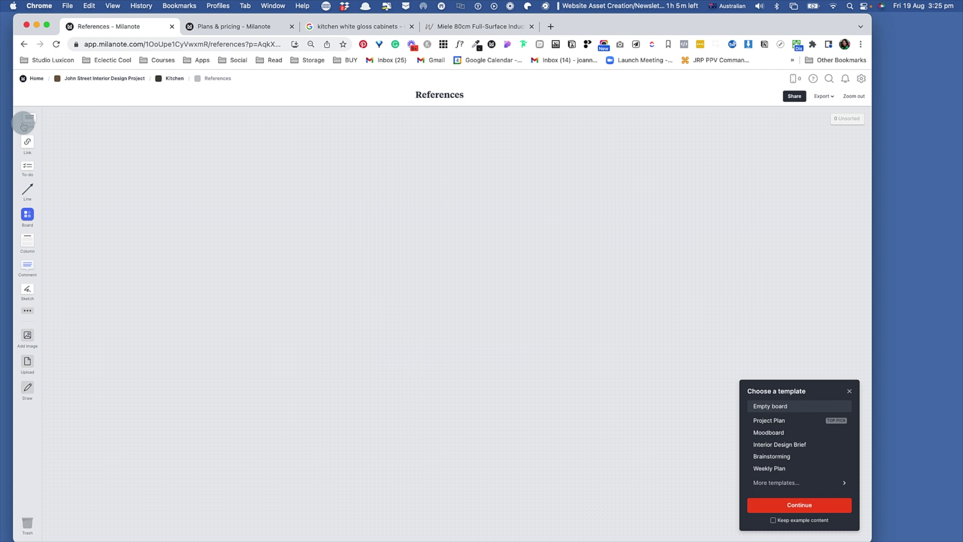
pyautogui.click(27, 312)
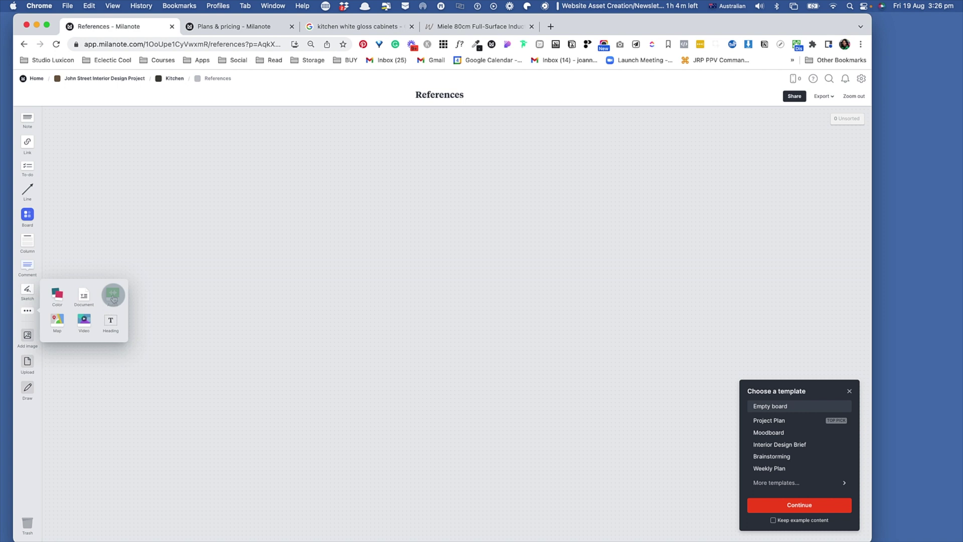
# Return to the Kitchen board through the John Street Interior Design Project board and view its export options
pyautogui.click(115, 79)
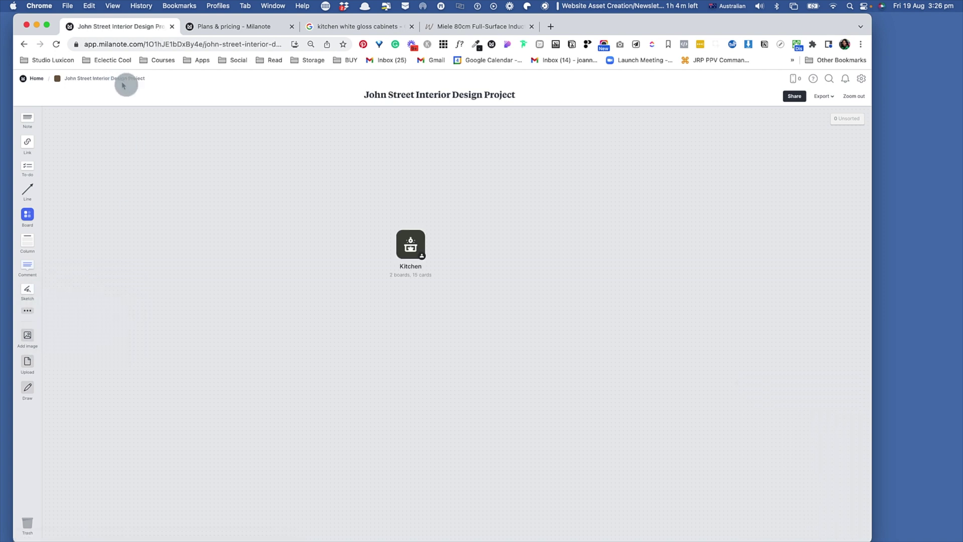
pyautogui.click(409, 246)
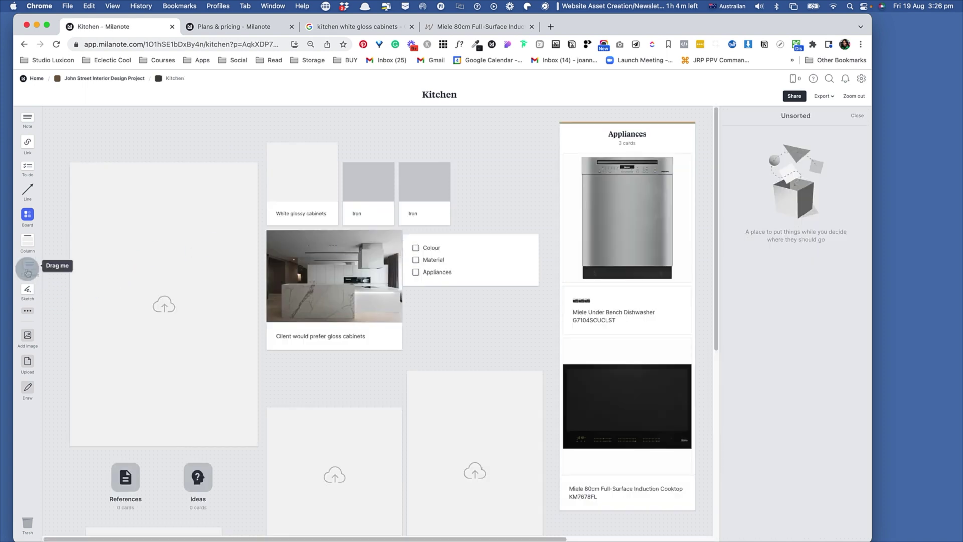
pyautogui.moveTo(29, 271); pyautogui.dragTo(54, 240)
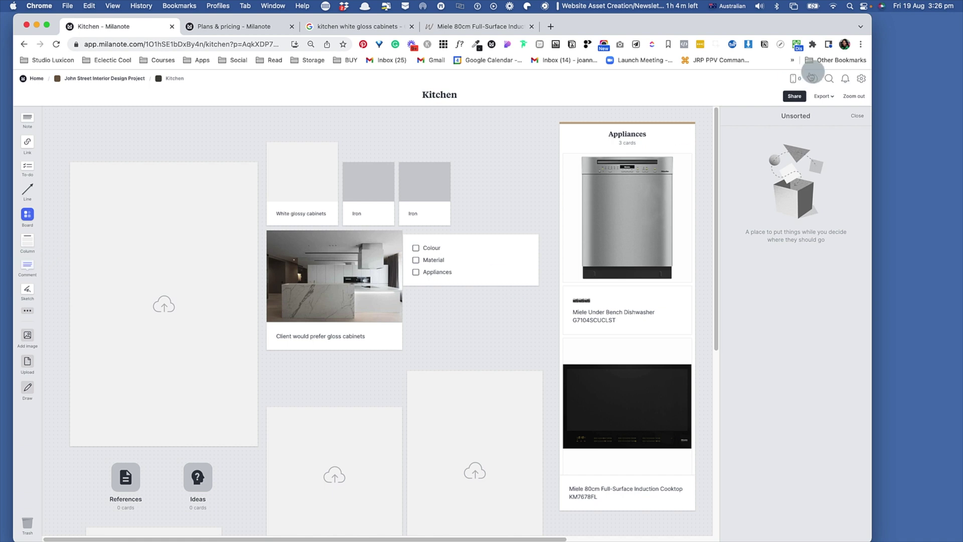
pyautogui.click(823, 97)
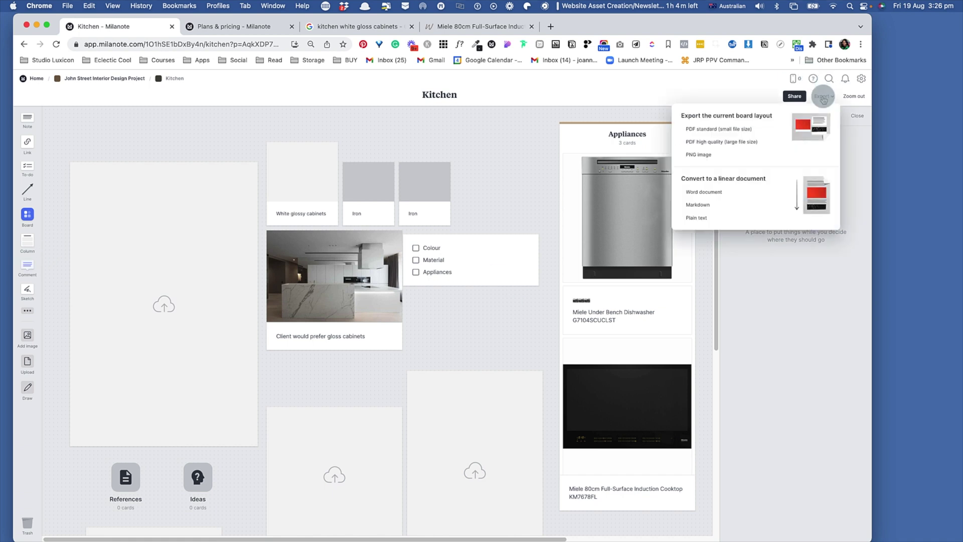
# Open the Kitchen board's sharing options and copy the link for inviting editors
pyautogui.click(796, 98)
pyautogui.click(786, 109)
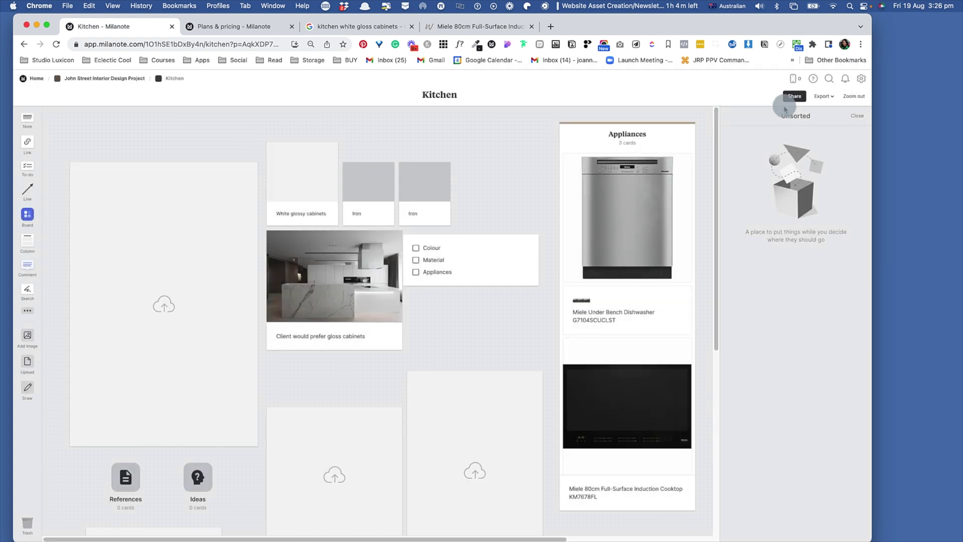
pyautogui.click(795, 97)
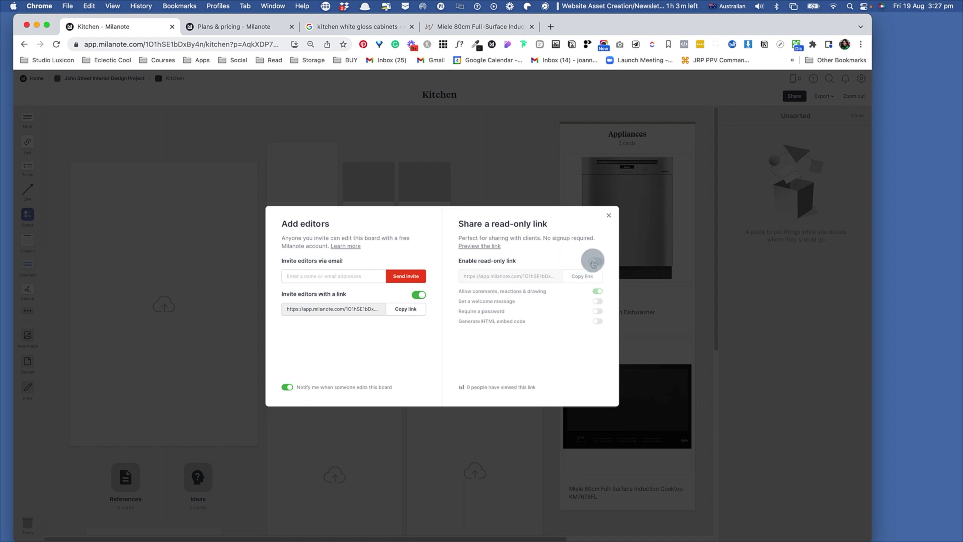
pyautogui.click(402, 310)
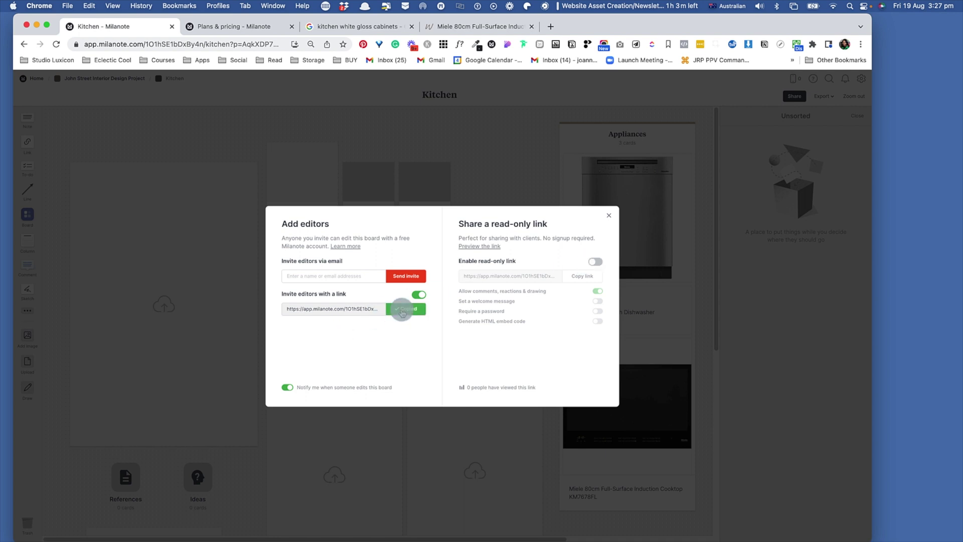
# Open the STUDIO LUXICON HOME page in Notion in a new browser tab and go to its lower end
pyautogui.click(550, 27)
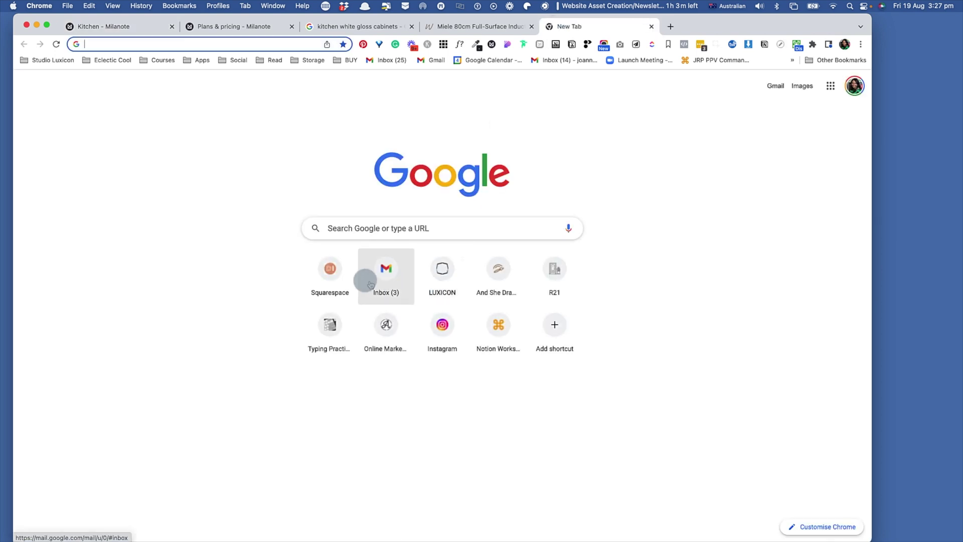
pyautogui.click(497, 337)
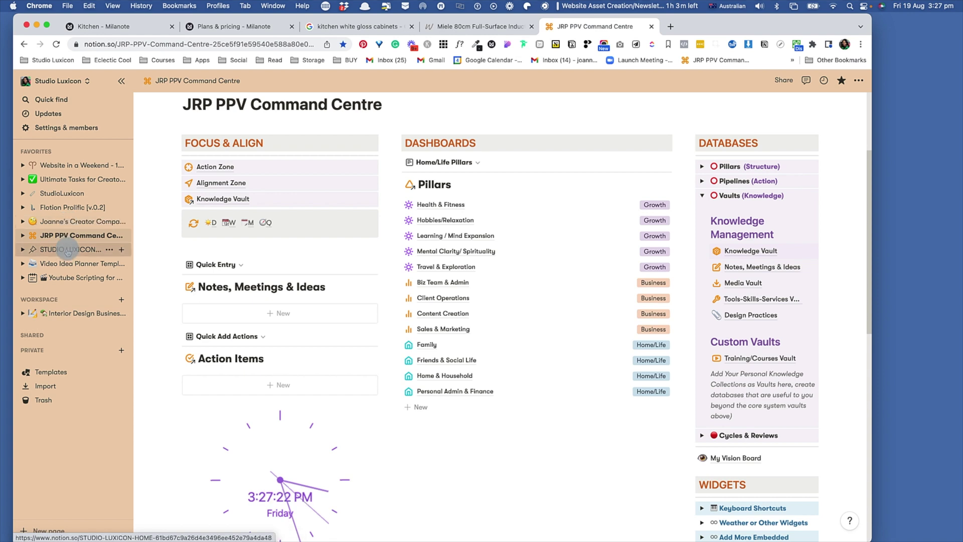
pyautogui.click(68, 250)
pyautogui.scroll(-10, 476, 389)
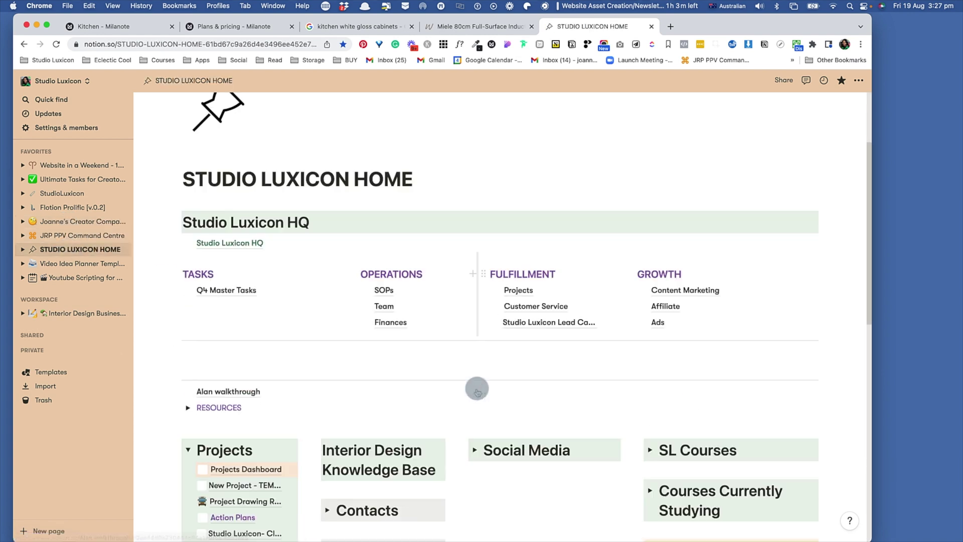
pyautogui.scroll(-6, 476, 388)
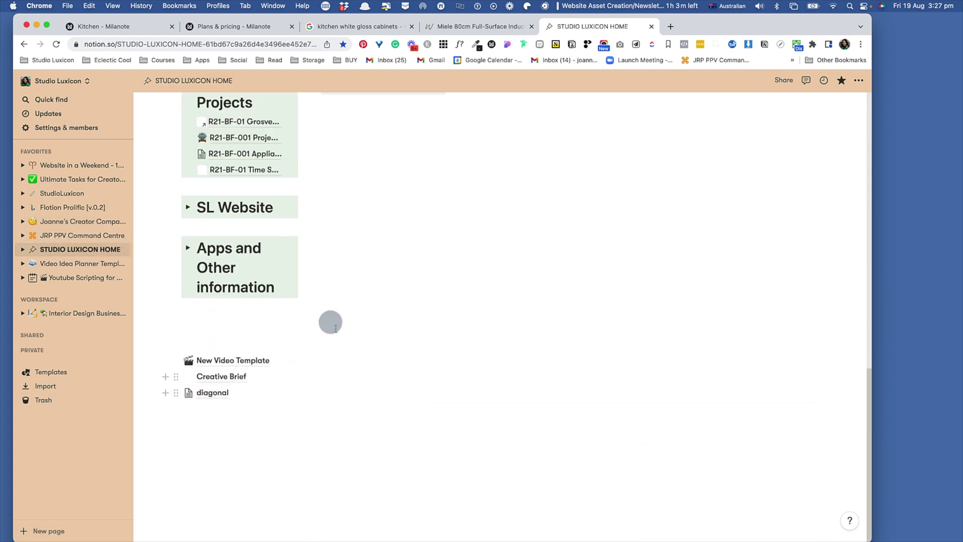
# Add a "John Street Project" line in the empty block above New Video Template and turn it into a page
pyautogui.click(253, 322)
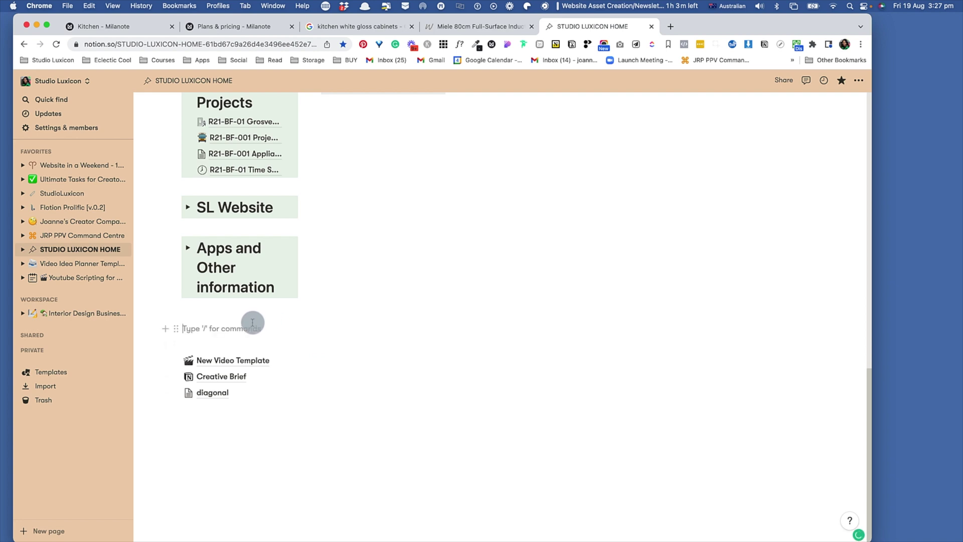
pyautogui.write('John Street Project')
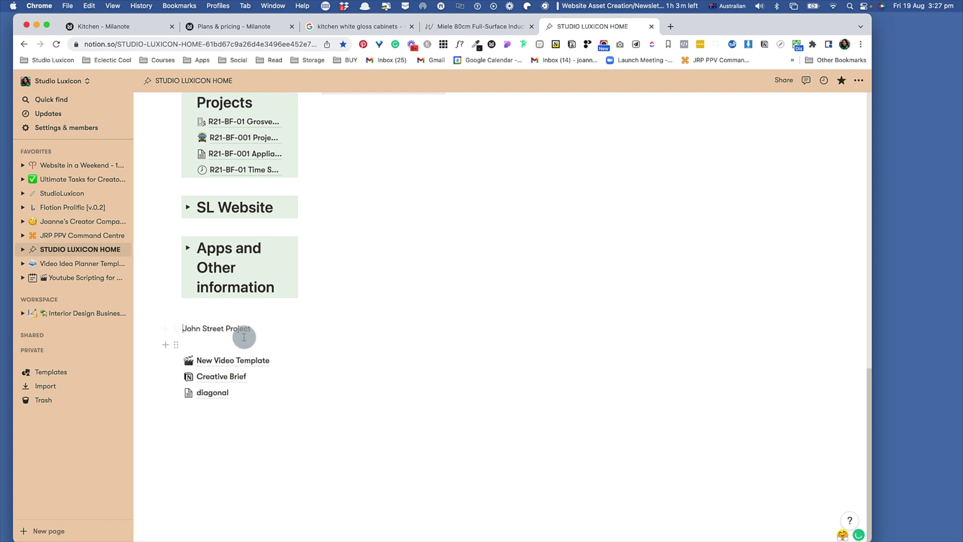
pyautogui.click(176, 329)
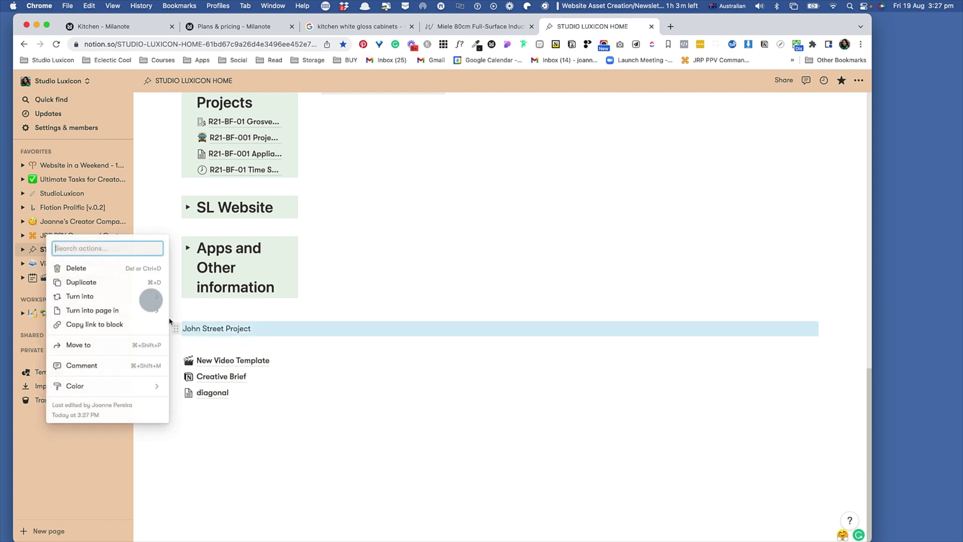
pyautogui.moveTo(103, 298)
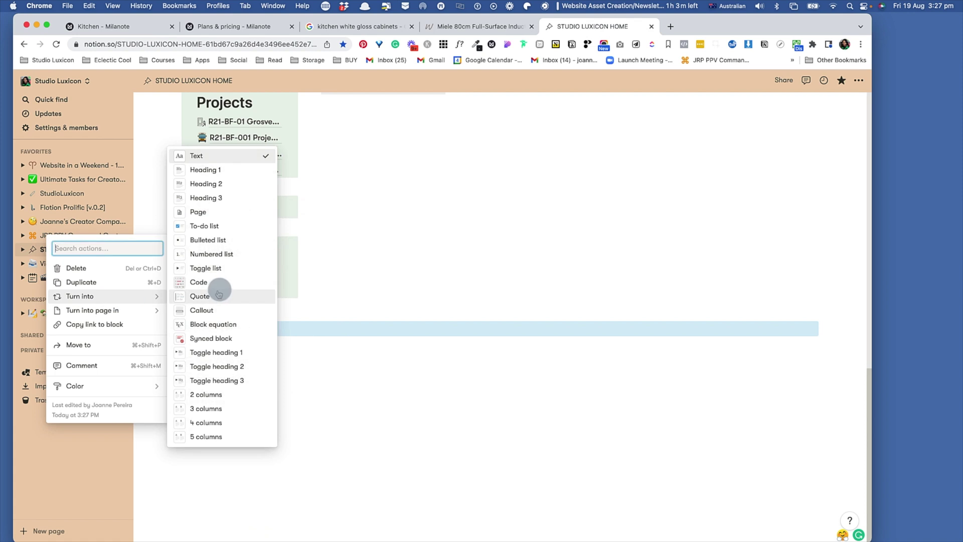
pyautogui.click(212, 213)
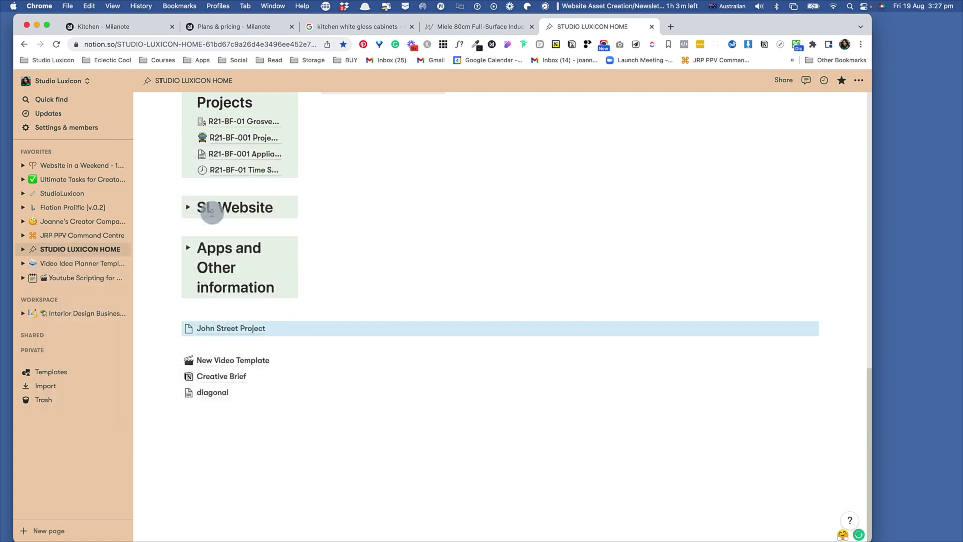
# Open the John Street Project page as an empty page and embed the Kitchen board with the copied Milanote link
pyautogui.click(233, 329)
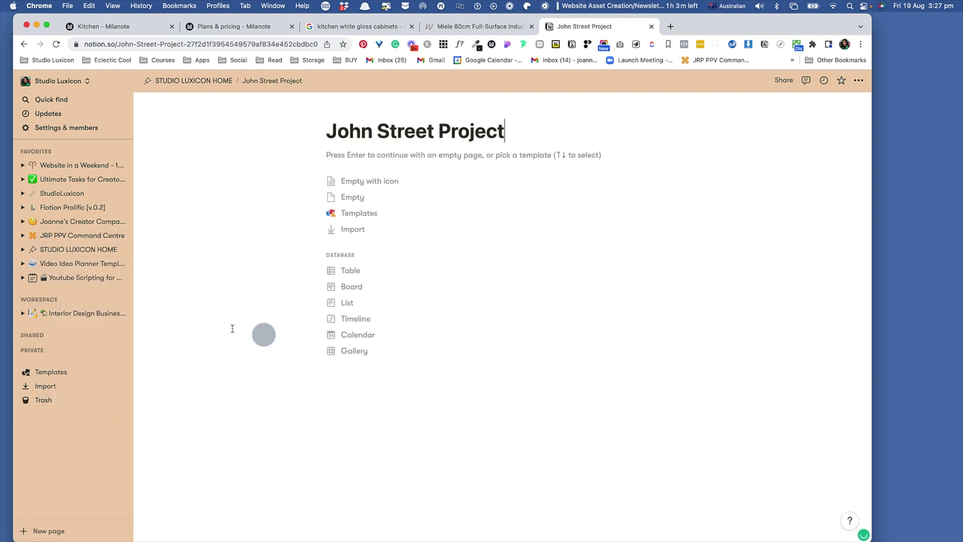
pyautogui.click(407, 416)
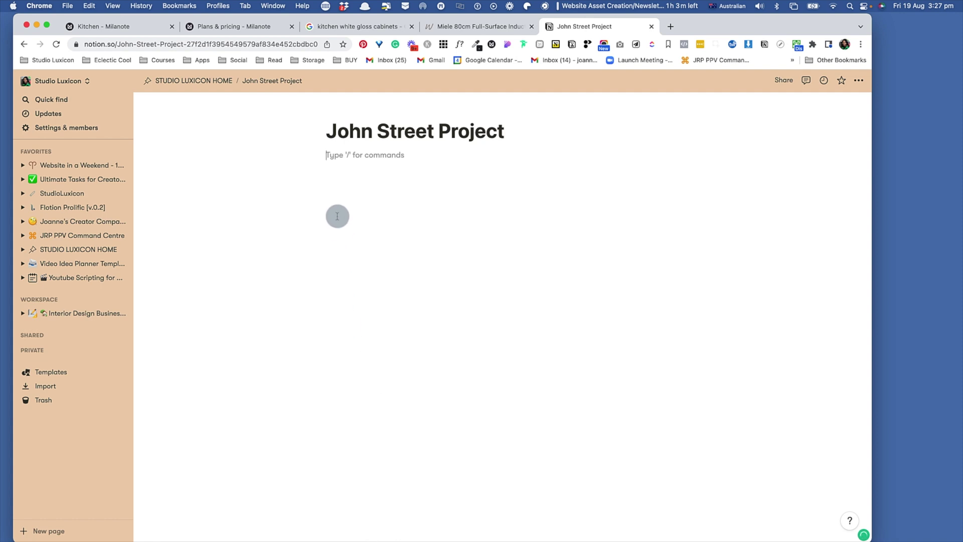
pyautogui.write('/')
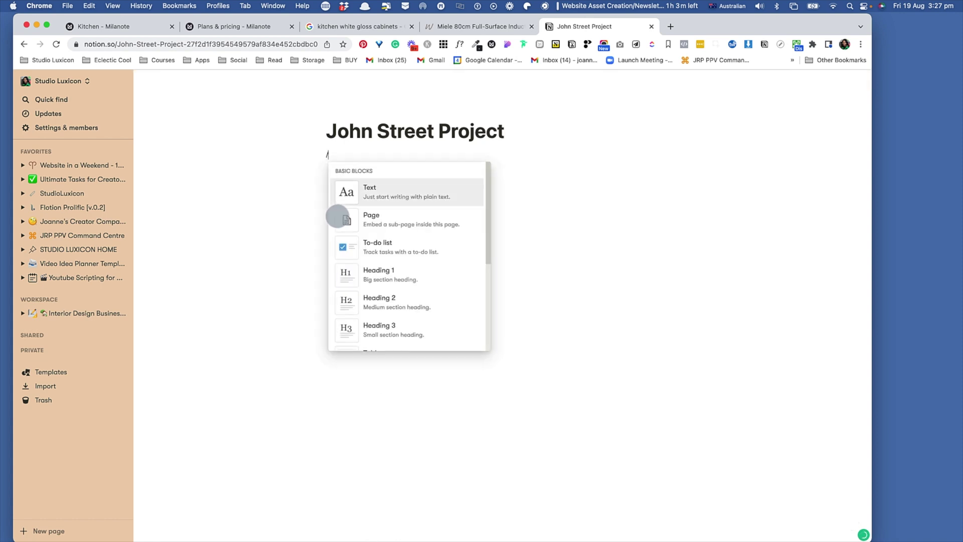
pyautogui.write('em')
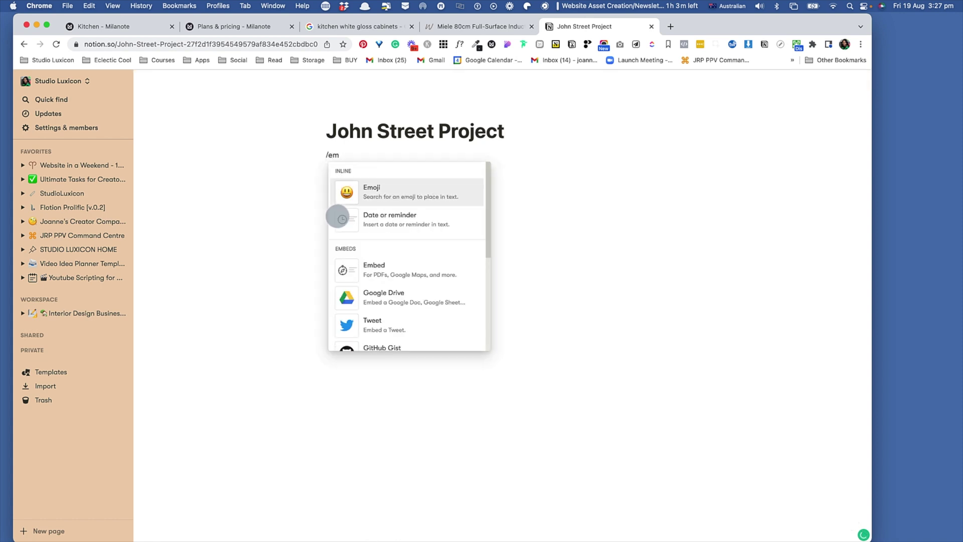
pyautogui.click(344, 264)
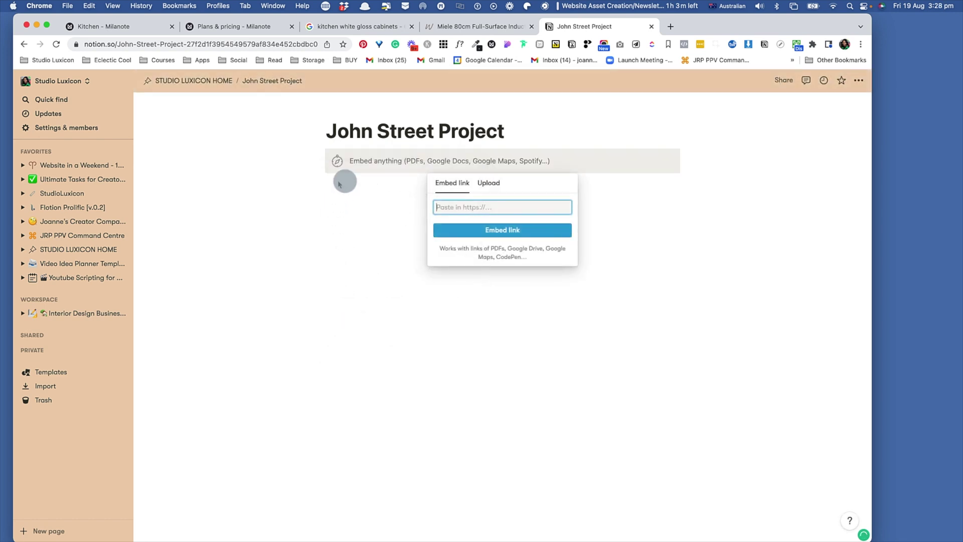
pyautogui.press('super+v')
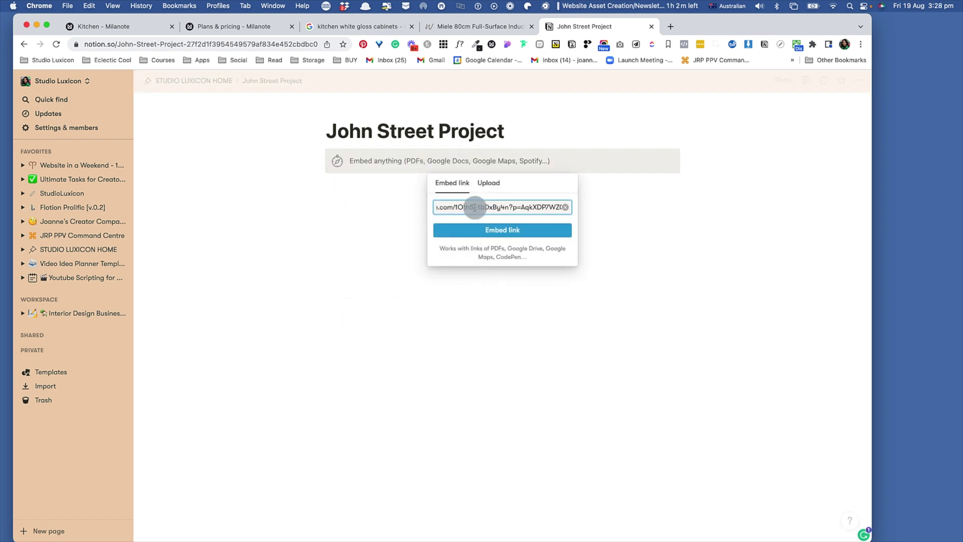
pyautogui.click(536, 229)
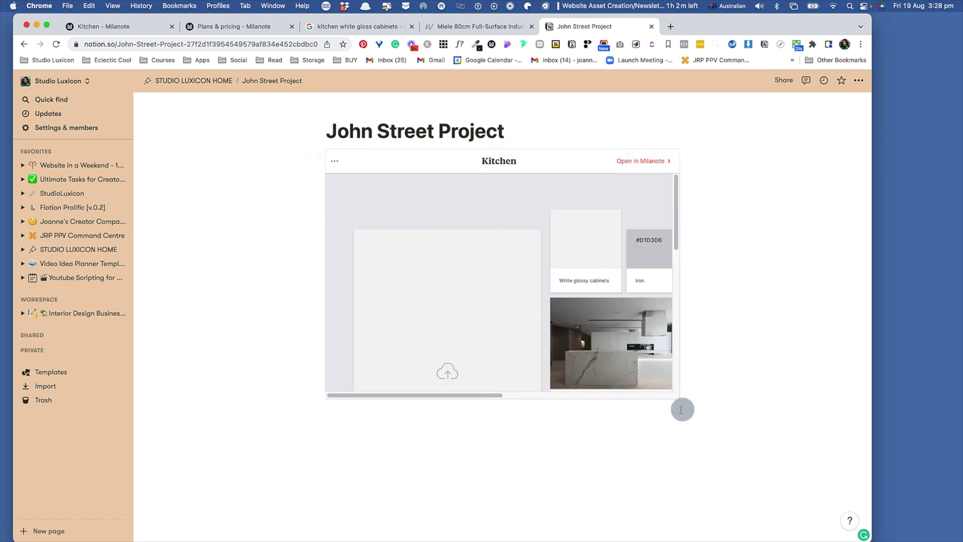
# Enlarge the embedded Kitchen board and turn on full width and small text for the John Street Project page
pyautogui.moveTo(679, 398); pyautogui.dragTo(776, 465)
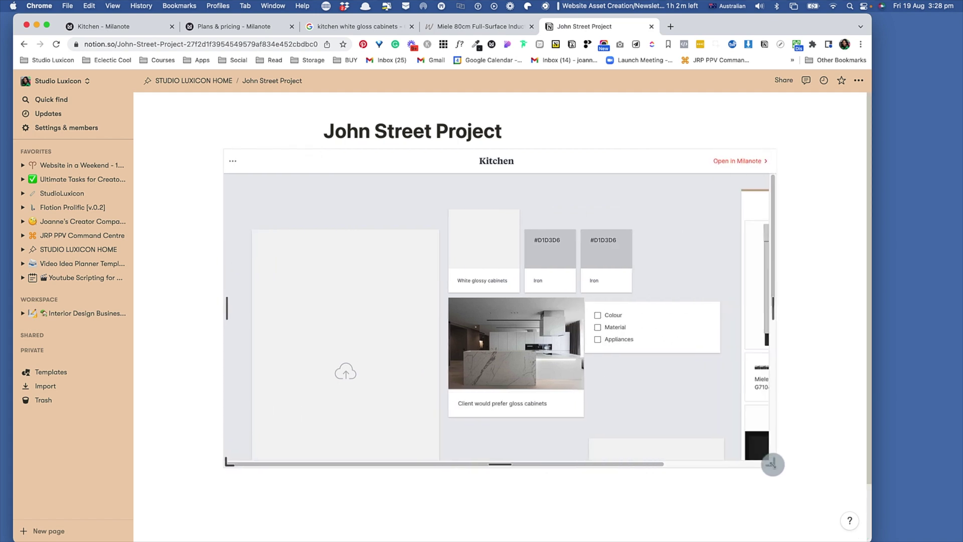
pyautogui.click(858, 80)
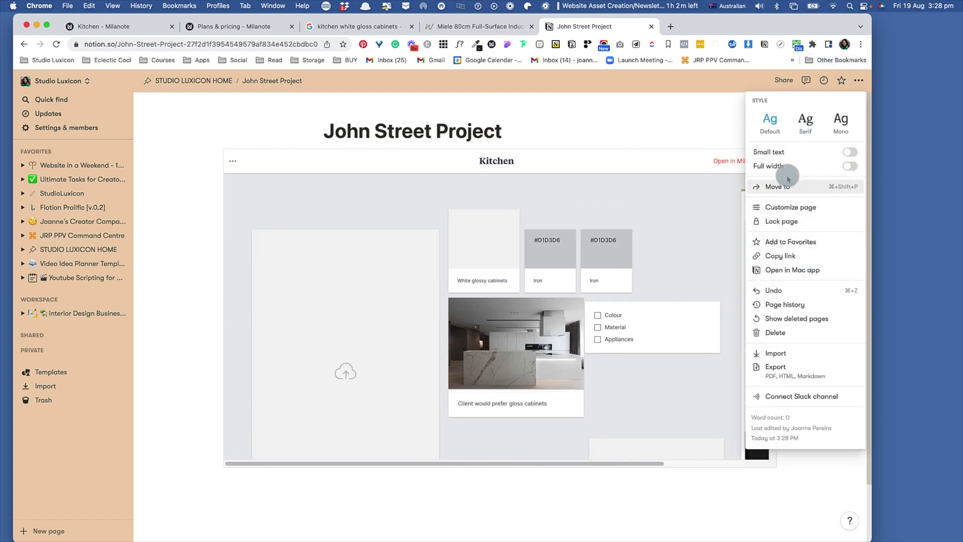
pyautogui.click(850, 166)
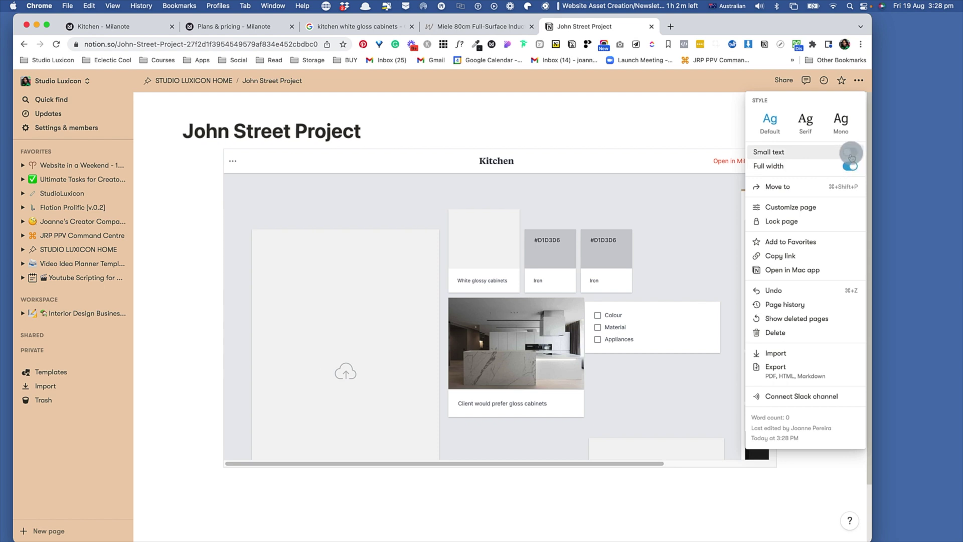
pyautogui.click(850, 153)
pyautogui.click(698, 477)
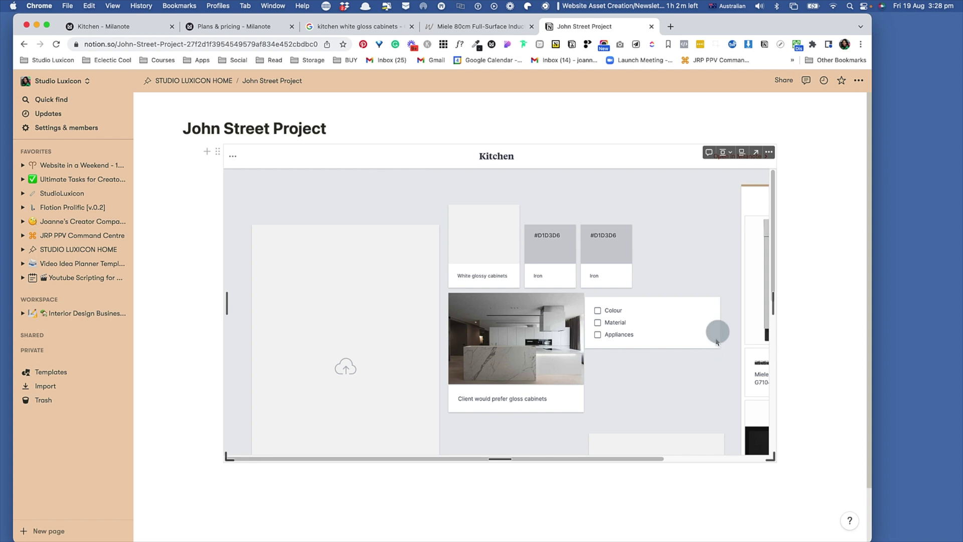
pyautogui.scroll(-5, 597, 354)
pyautogui.scroll(5, 597, 351)
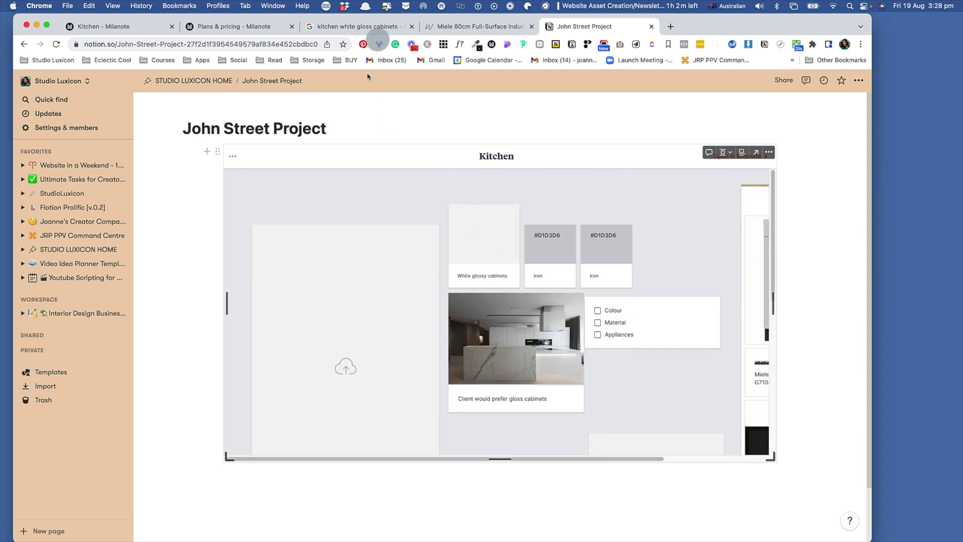
# Switch back to the Kitchen board in Milanote, closing the sharing dialog and the Unsorted tray
pyautogui.click(115, 27)
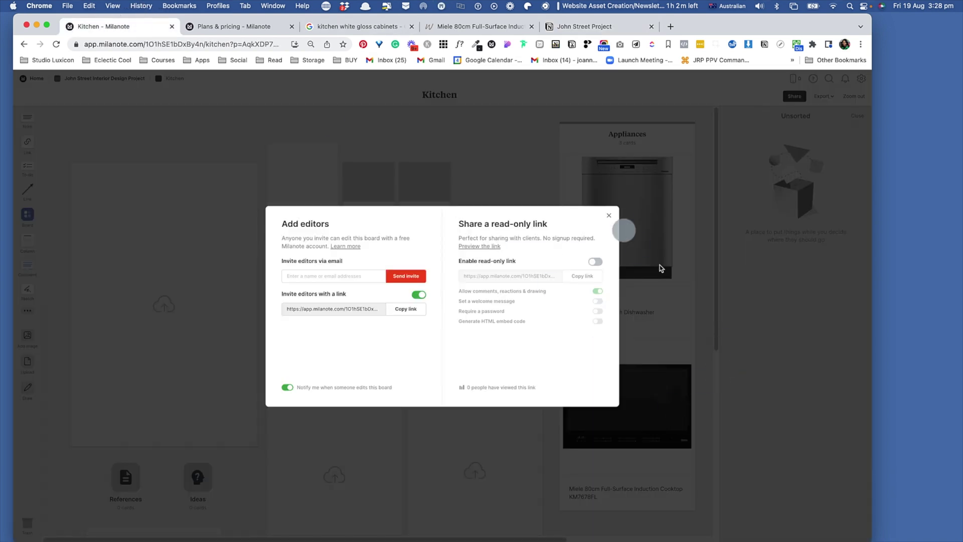
pyautogui.click(610, 217)
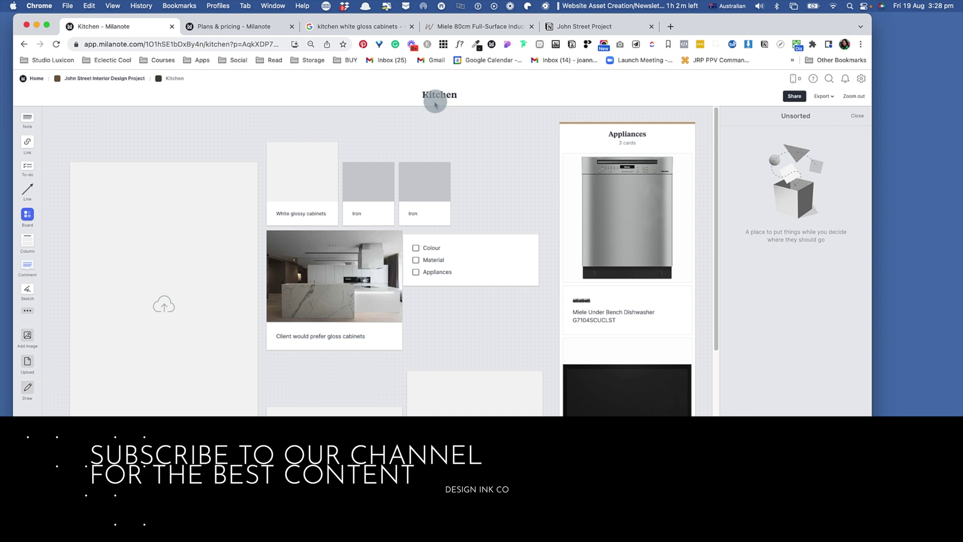
pyautogui.scroll(-4, 435, 326)
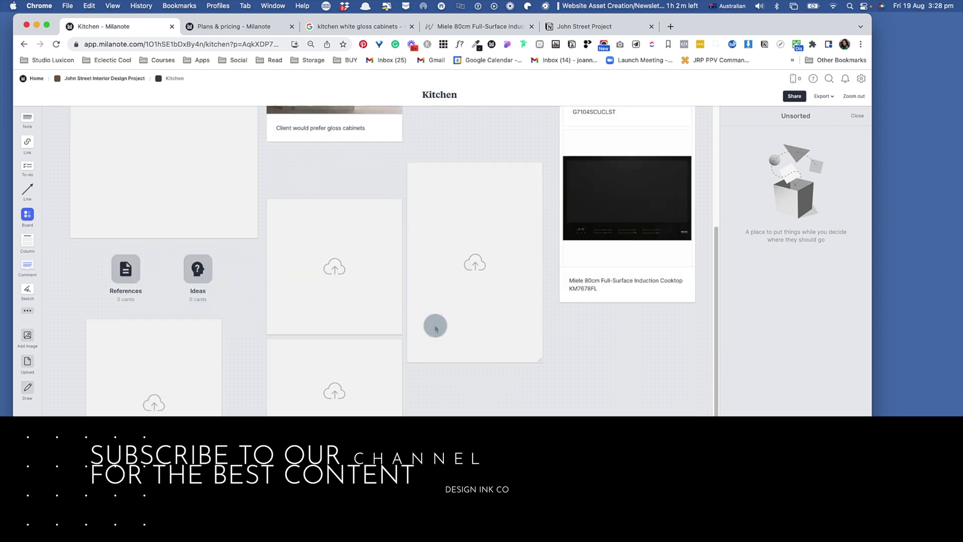
pyautogui.scroll(4, 435, 328)
pyautogui.click(857, 116)
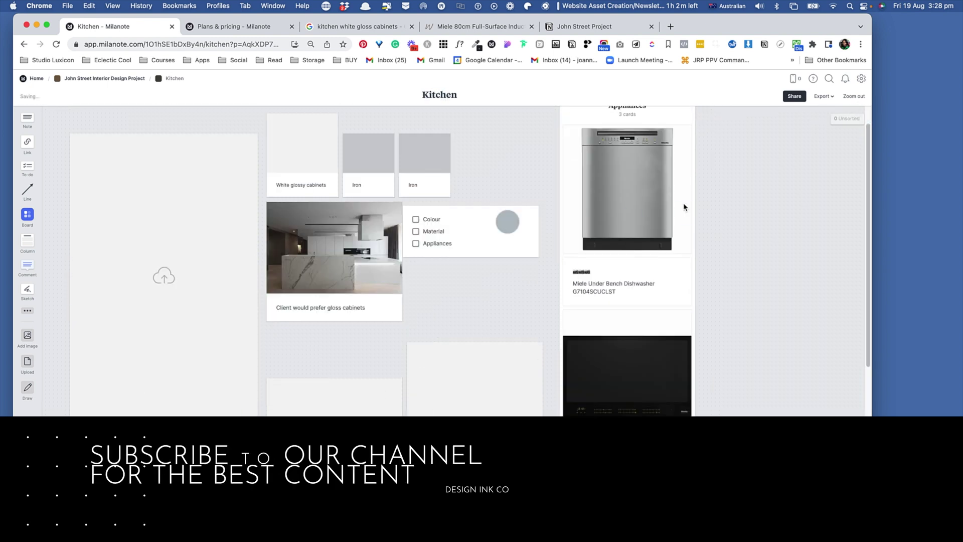
pyautogui.scroll(-4, 396, 391)
pyautogui.scroll(3, 396, 390)
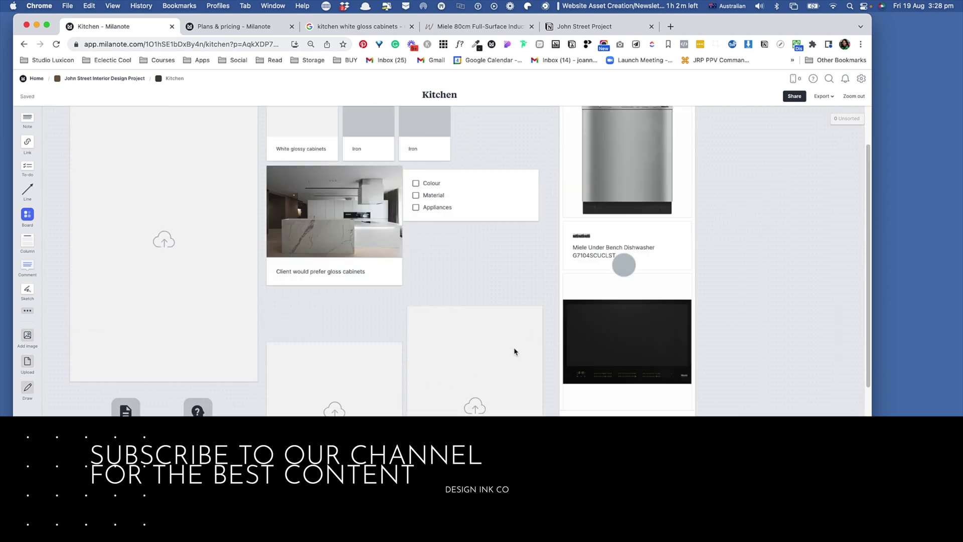